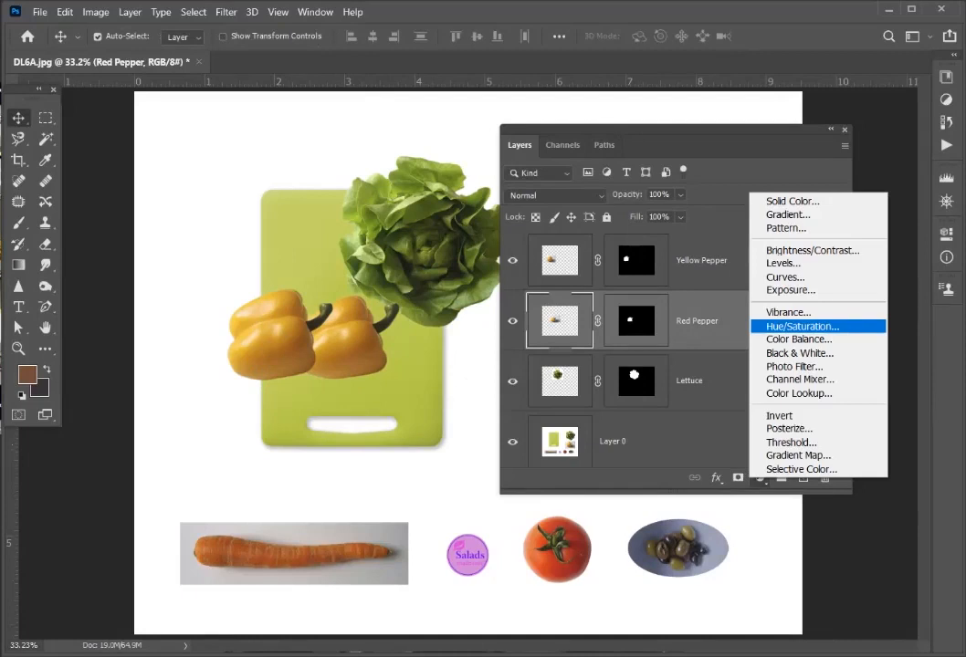
# - Add a Hue/Saturation adjustment above the Red Pepper layer and shift its hue to about -32
pyautogui.click(802, 326)
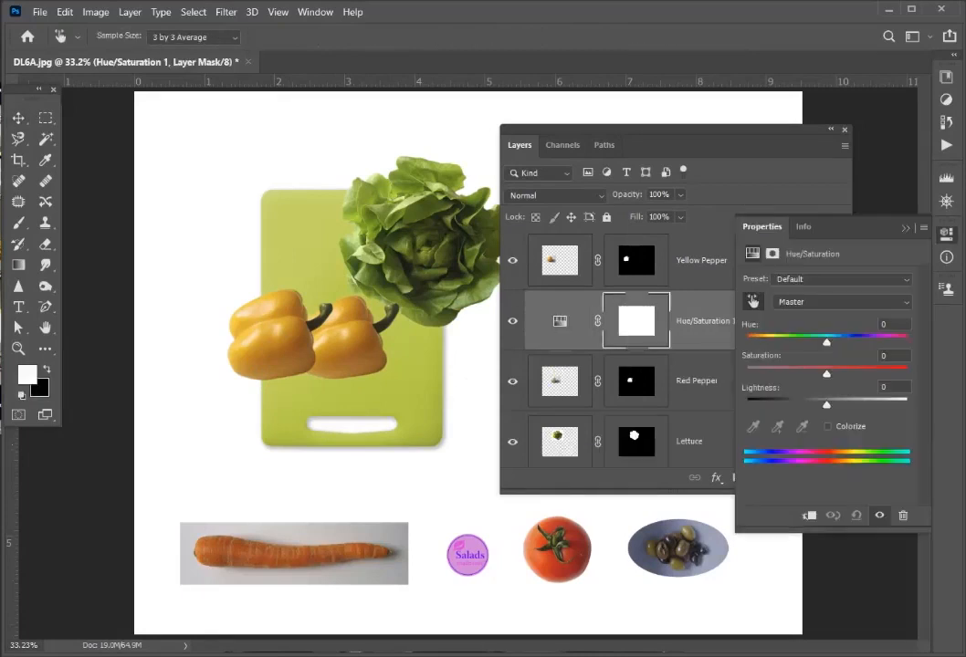
pyautogui.moveTo(826, 342); pyautogui.dragTo(800, 342)
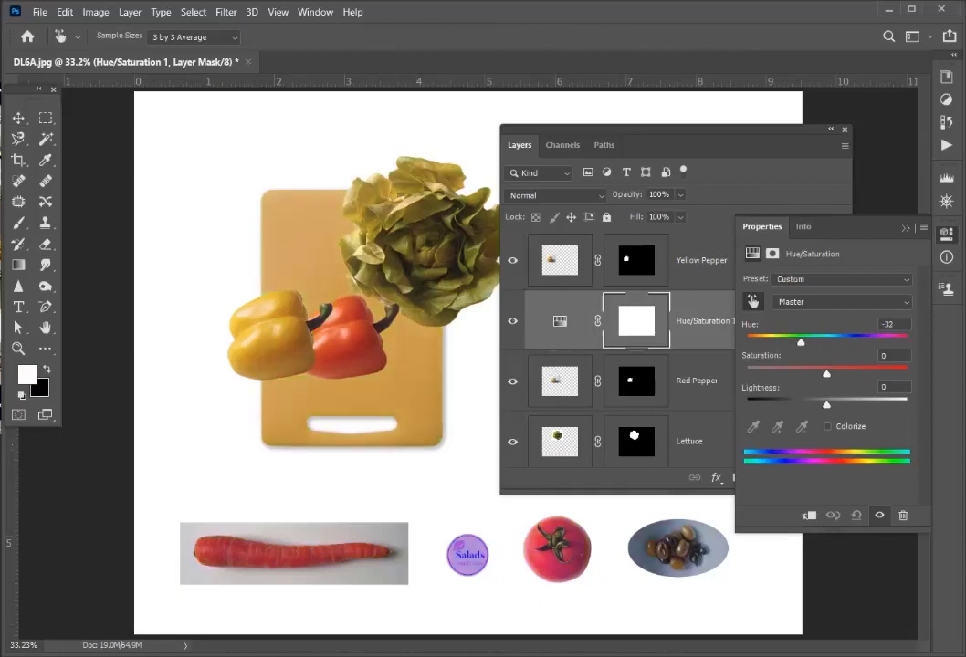
pyautogui.moveTo(801, 342); pyautogui.dragTo(799, 343)
pyautogui.click(906, 228)
pyautogui.doubleClick(776, 321)
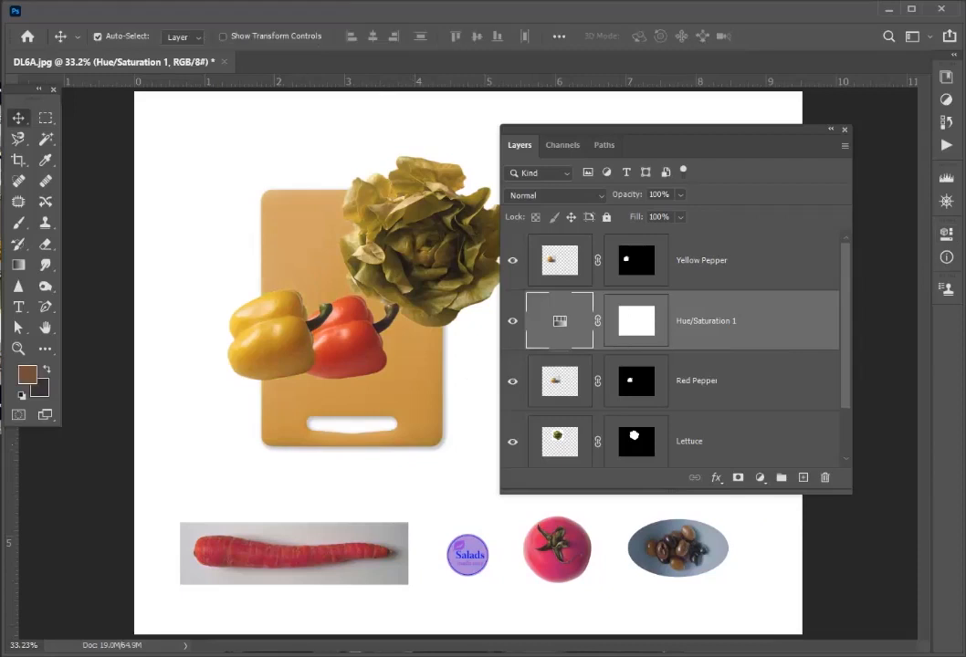
# - Group the Hue/Saturation 1 and Red Pepper layers as "Red Pepper" and expand the group
pyautogui.keyDown('shift'); pyautogui.click(722, 381); pyautogui.keyUp('shift')
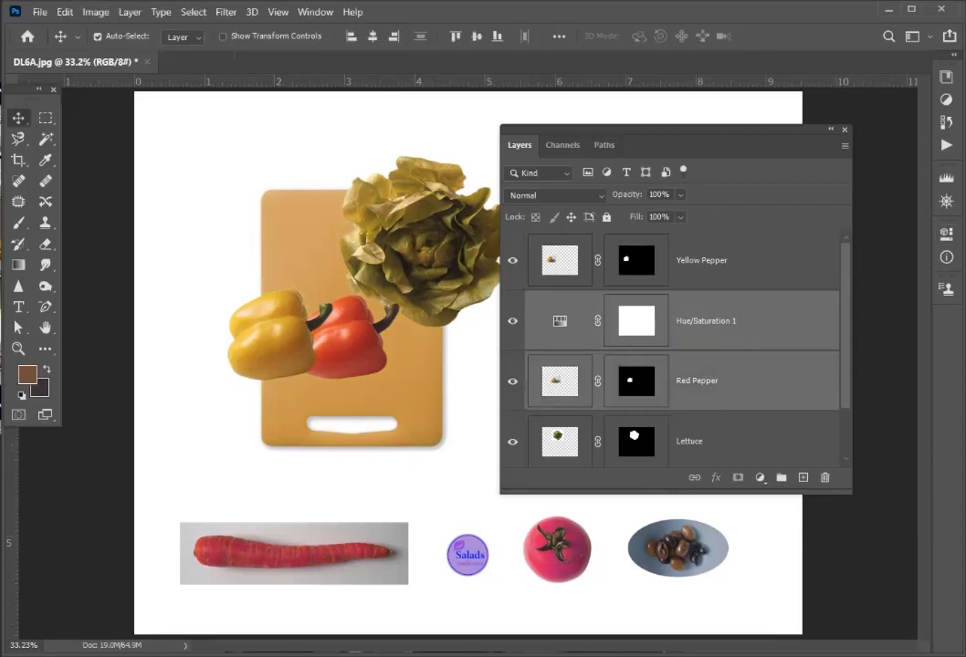
pyautogui.rightClick(694, 381)
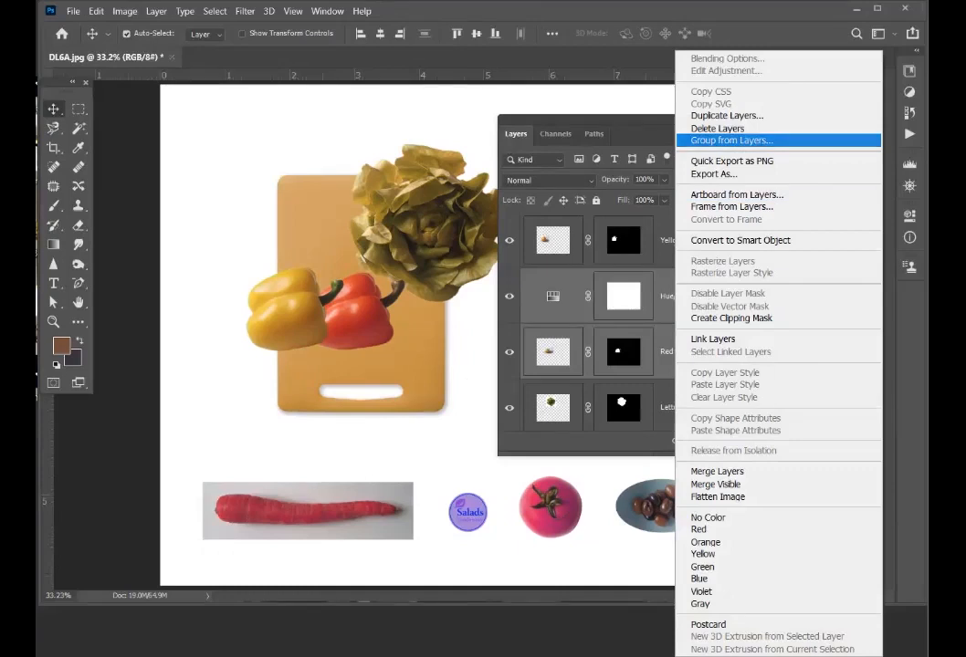
pyautogui.click(731, 140)
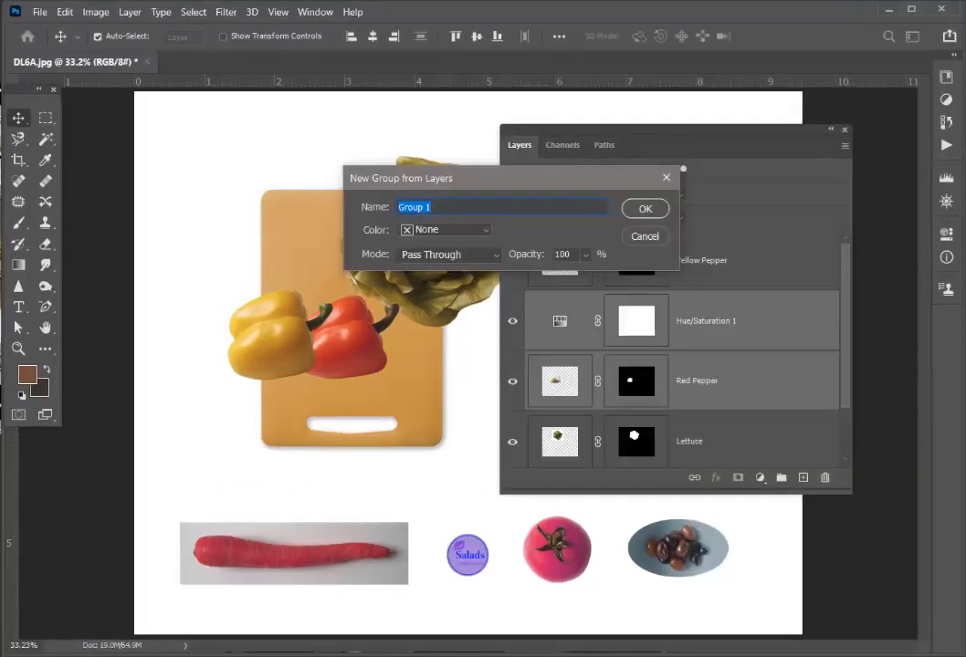
pyautogui.write('Red Pepper')
pyautogui.press('Return')
pyautogui.click(531, 301)
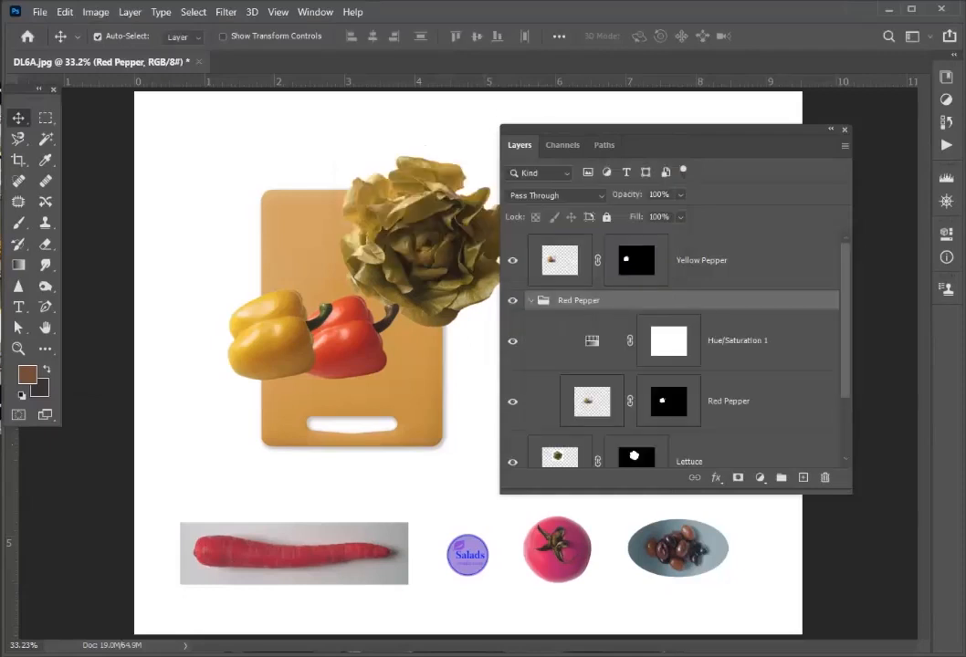
# - Move the Red Pepper layer's mask onto the Red Pepper group
pyautogui.click(671, 402)
pyautogui.moveTo(668, 402); pyautogui.dragTo(644, 299)
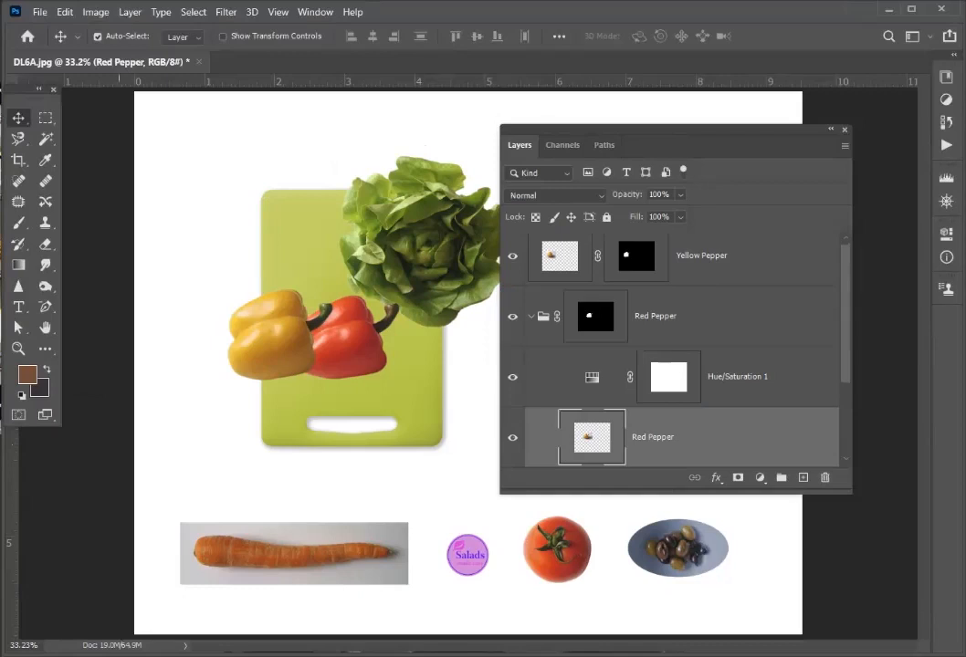
pyautogui.press('z')
pyautogui.moveTo(360, 319); pyautogui.dragTo(377, 320)
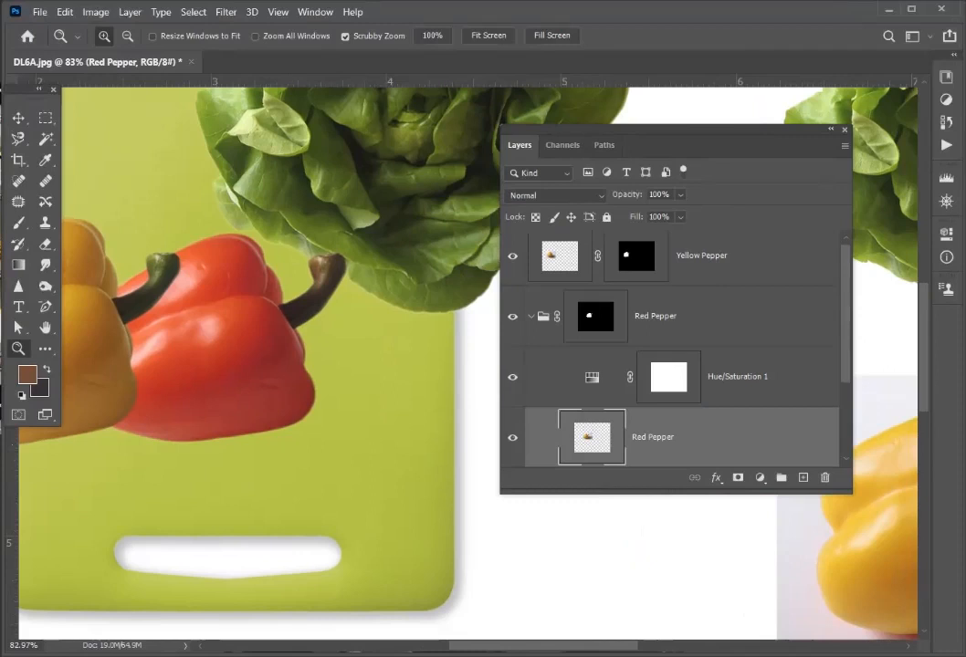
# - Copy the group's mask back onto the Red Pepper layer, and move the group's mask to Hue/Saturation 1, replacing the existing mask
pyautogui.click(595, 317)
pyautogui.moveTo(595, 317); pyautogui.dragTo(621, 418)
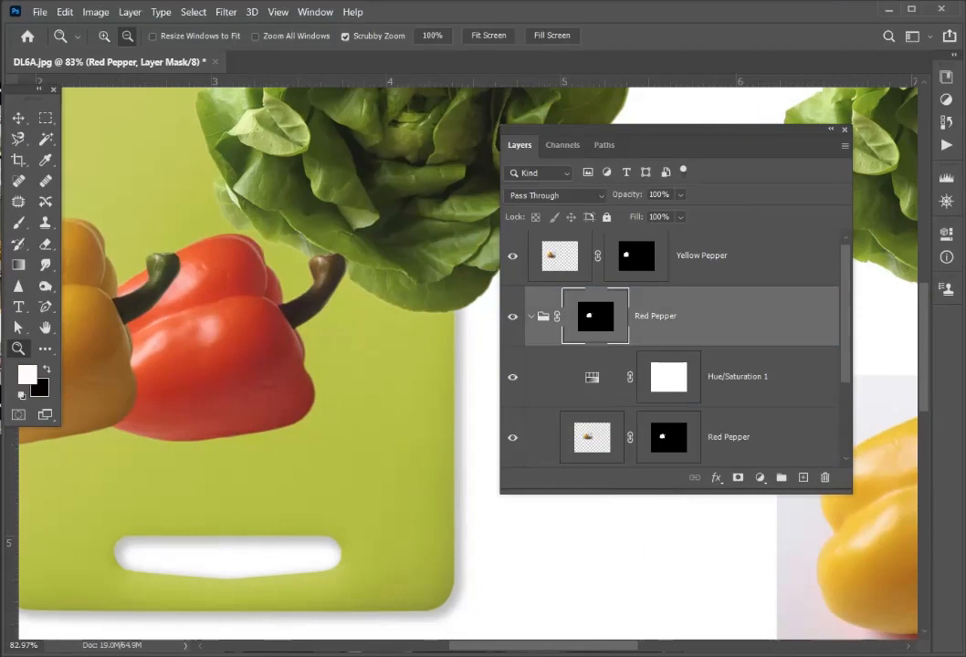
pyautogui.moveTo(595, 317); pyautogui.dragTo(674, 376)
pyautogui.press('Return')
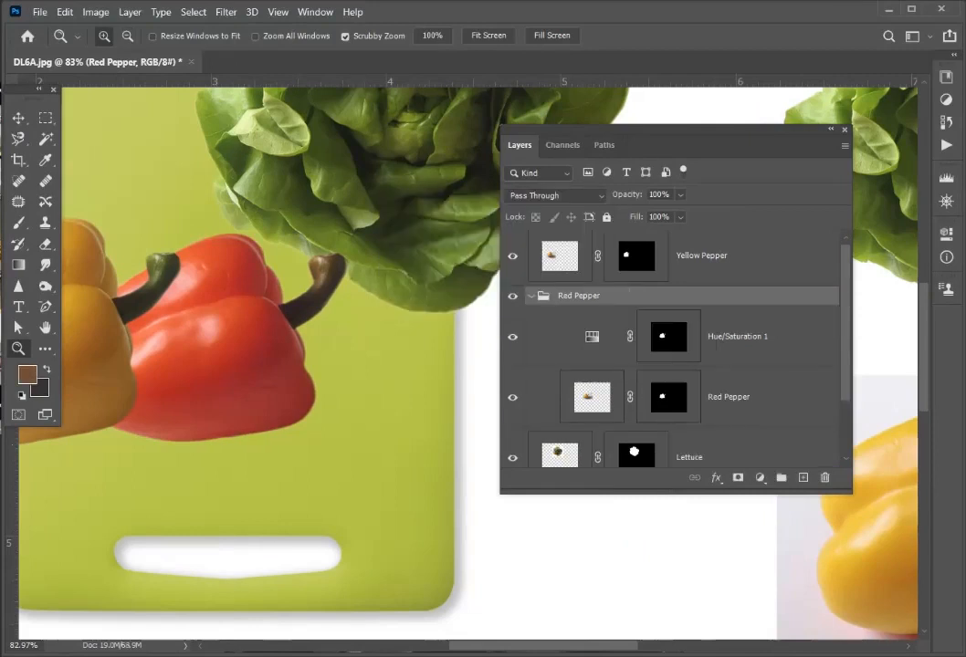
# - Hide and show the Hue/Saturation 1 adjustment to compare the pepper's color with and without it
pyautogui.click(731, 337)
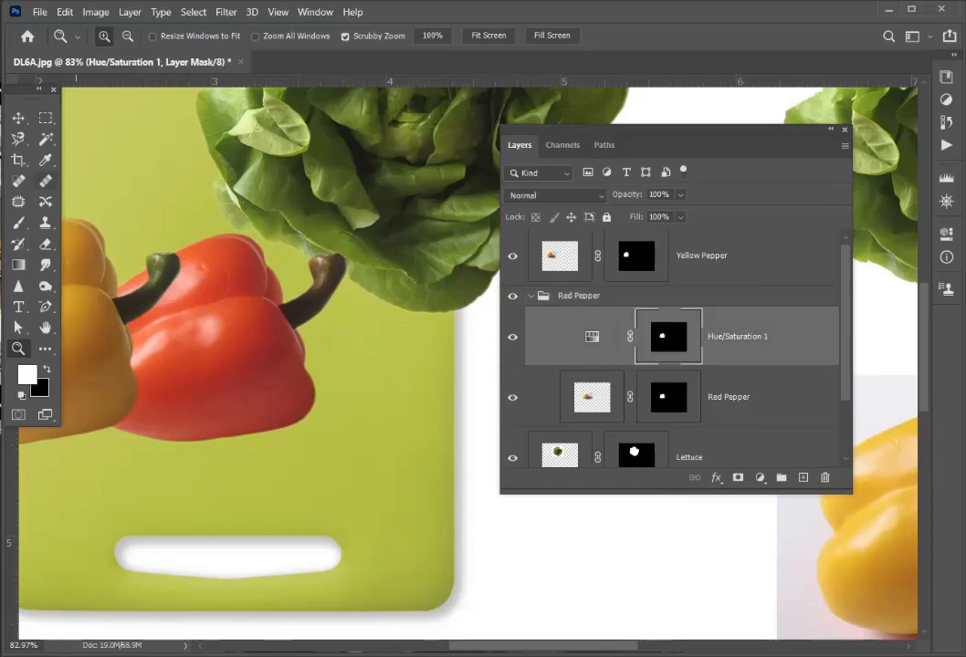
pyautogui.click(512, 338)
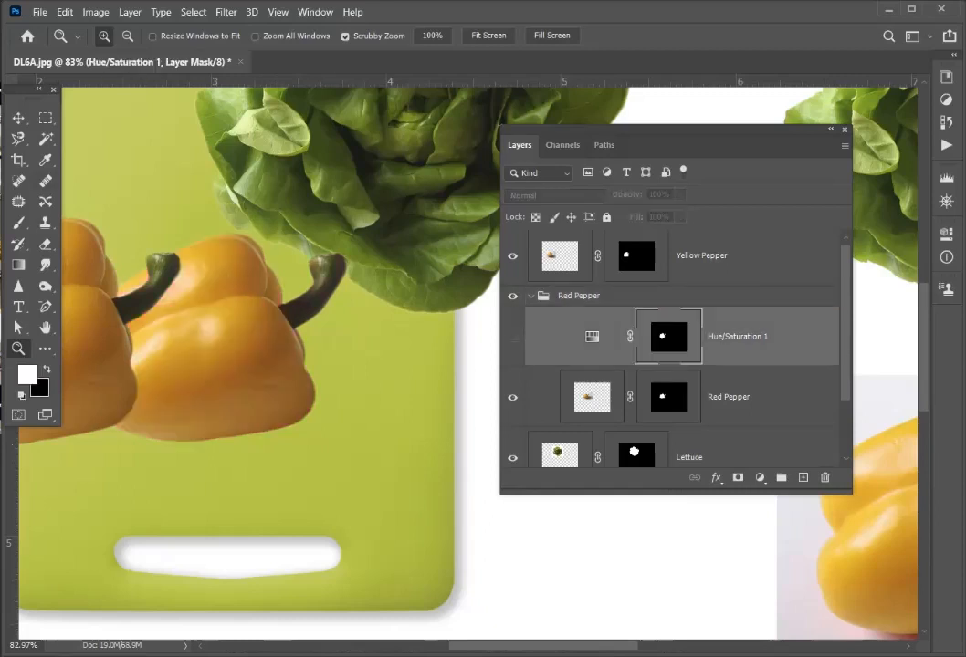
pyautogui.click(512, 337)
# - Select the red pepper's stem and the area around it with the Quick Selection tool
pyautogui.click(45, 139)
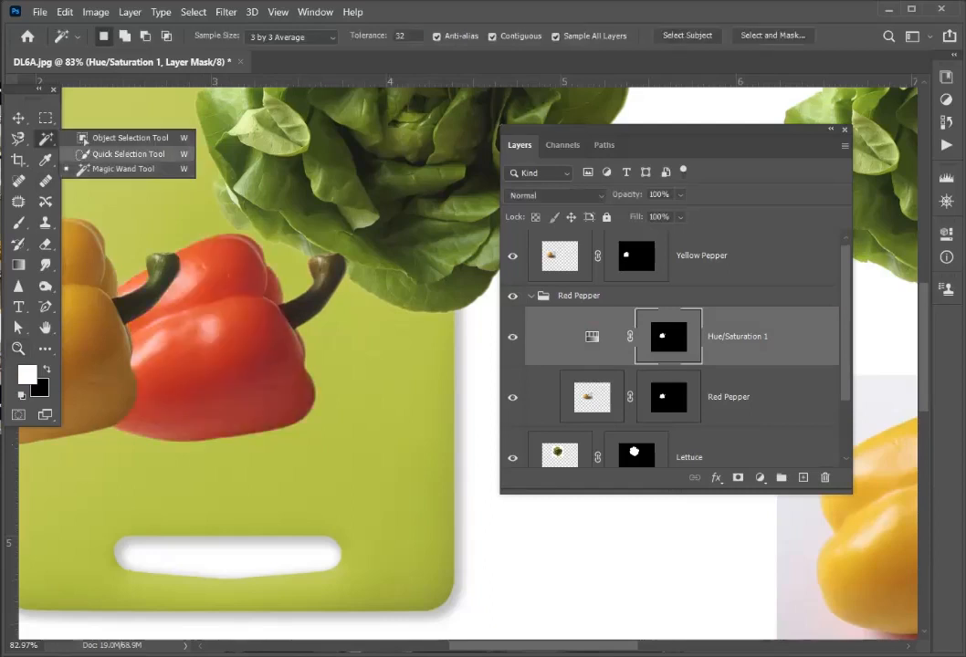
pyautogui.click(128, 153)
pyautogui.moveTo(334, 267)
pyautogui.mouseDown()
pyautogui.moveTo(310, 291)
pyautogui.moveTo(320, 279)
pyautogui.mouseUp()
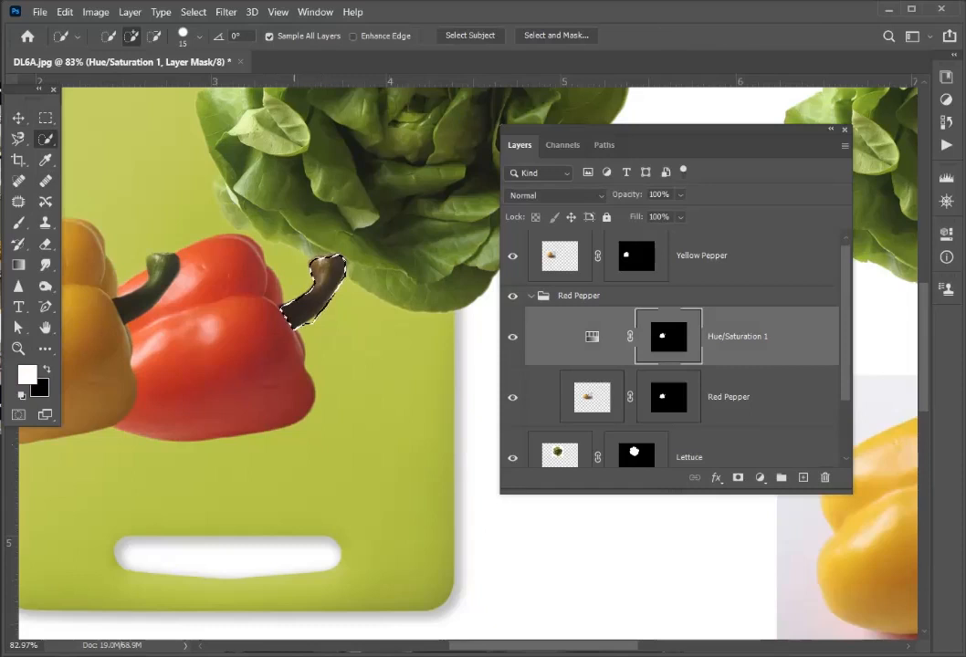
pyautogui.click(297, 272)
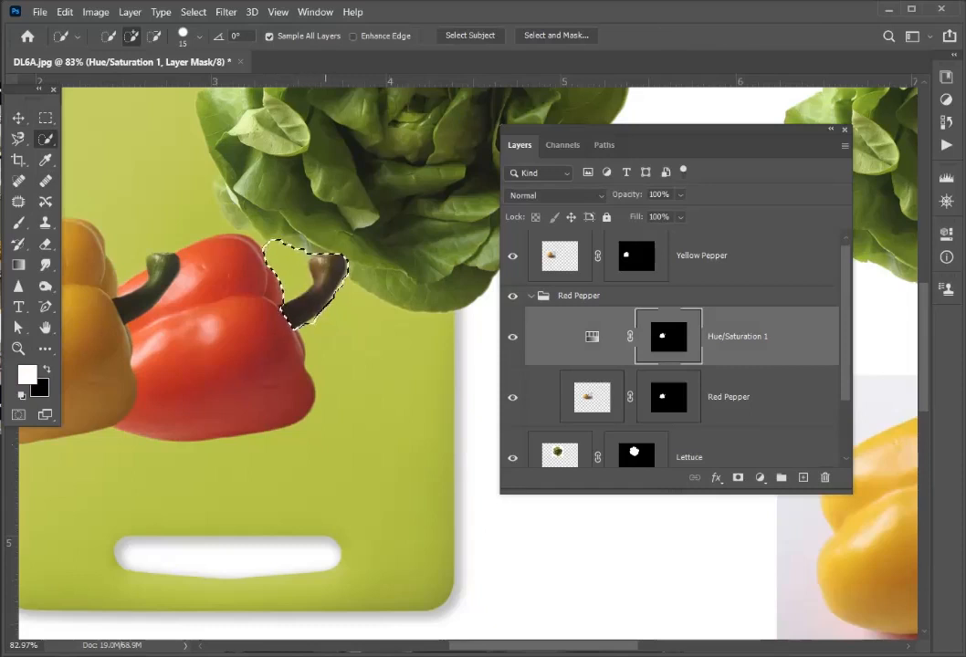
pyautogui.click(344, 292)
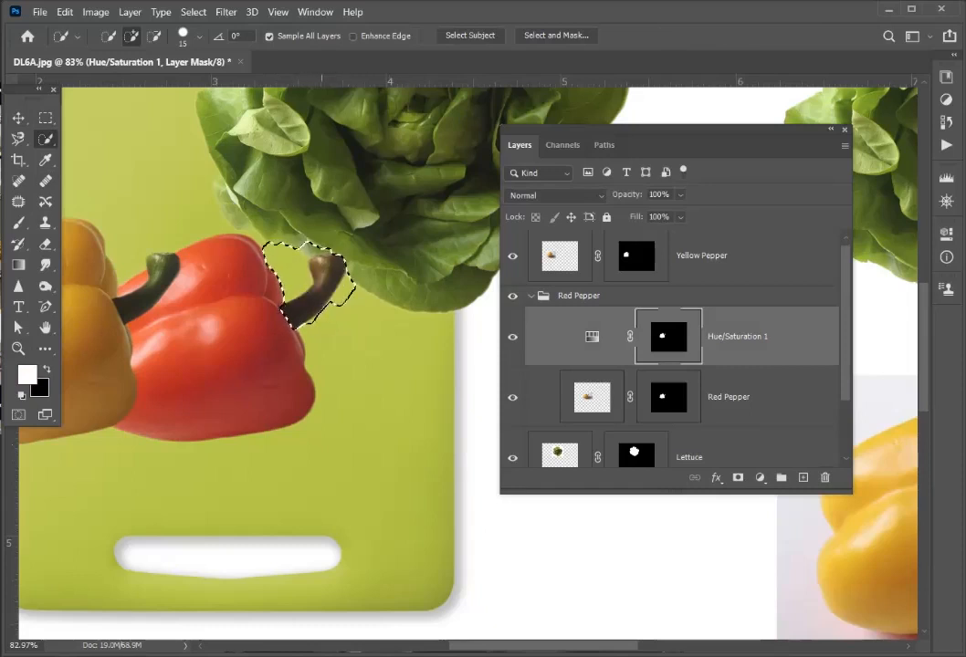
pyautogui.click(322, 313)
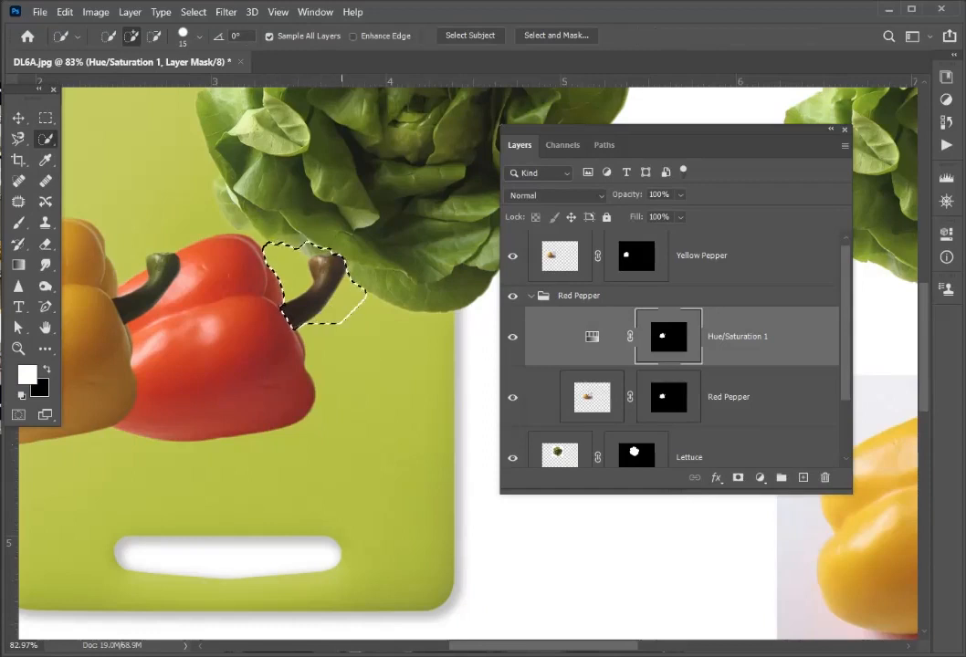
pyautogui.click(299, 215)
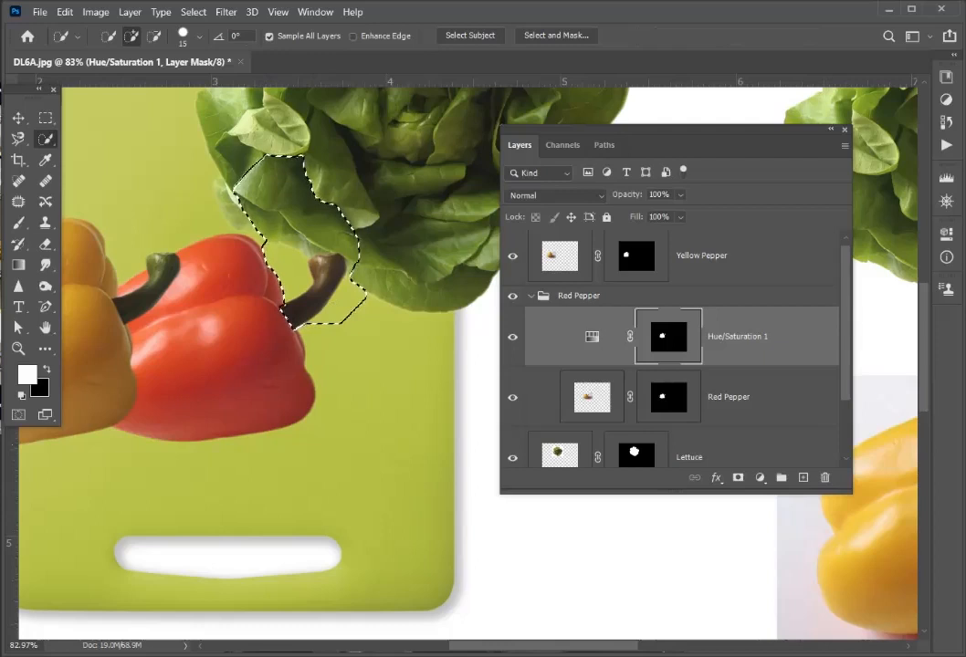
# - Display the Hue/Saturation 1 mask alone and paint over the selected stem with a soft 400-pixel black brush at 16% opacity
pyautogui.keyDown('alt'); pyautogui.click(668, 337); pyautogui.keyUp('alt')
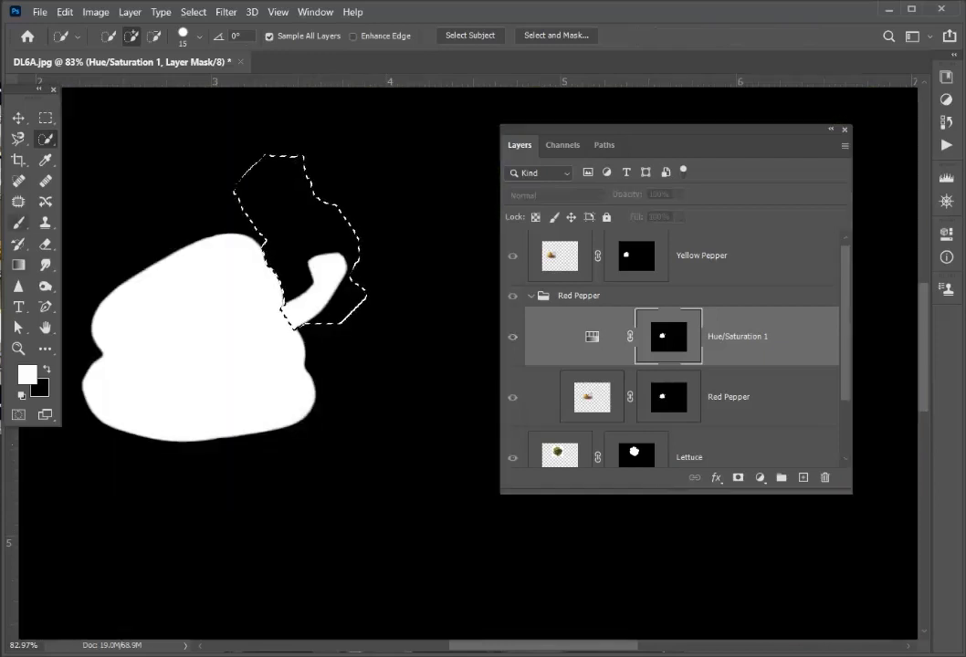
pyautogui.press('b')
pyautogui.press('x')
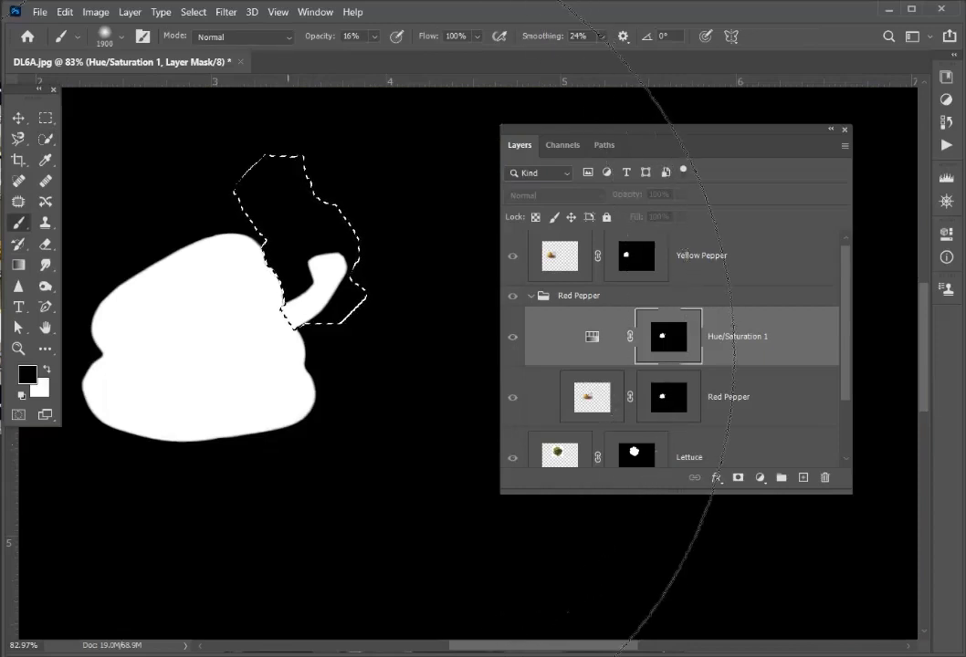
pyautogui.press('[')
pyautogui.press('[')
pyautogui.press('[')
pyautogui.press('[')
pyautogui.press('[')
pyautogui.press('[')
pyautogui.press('[')
pyautogui.press('[')
pyautogui.press('[')
pyautogui.press('[')
pyautogui.press('[')
pyautogui.press('[')
pyautogui.press('[')
pyautogui.press('[')
pyautogui.press('[')
pyautogui.click(319, 285)
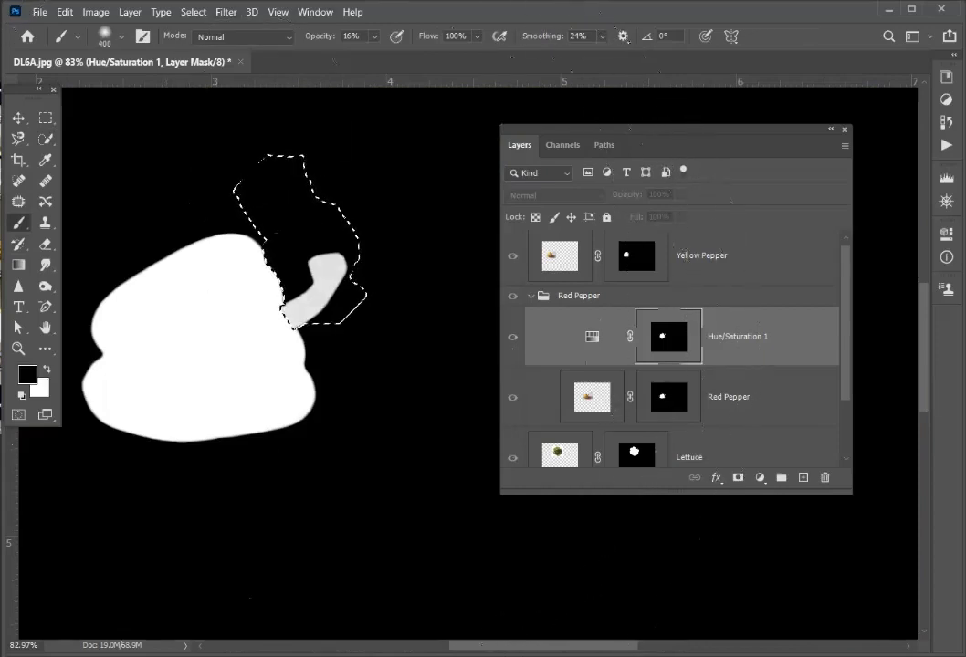
# - Set the brush opacity to 100%, paint the selected stem fully black on the mask, then deselect and return to the composite view
pyautogui.click(374, 36)
pyautogui.moveTo(377, 56); pyautogui.dragTo(442, 57)
pyautogui.click(340, 243)
pyautogui.moveTo(340, 244)
pyautogui.mouseDown()
pyautogui.moveTo(280, 237)
pyautogui.moveTo(323, 312)
pyautogui.moveTo(312, 292)
pyautogui.mouseUp()
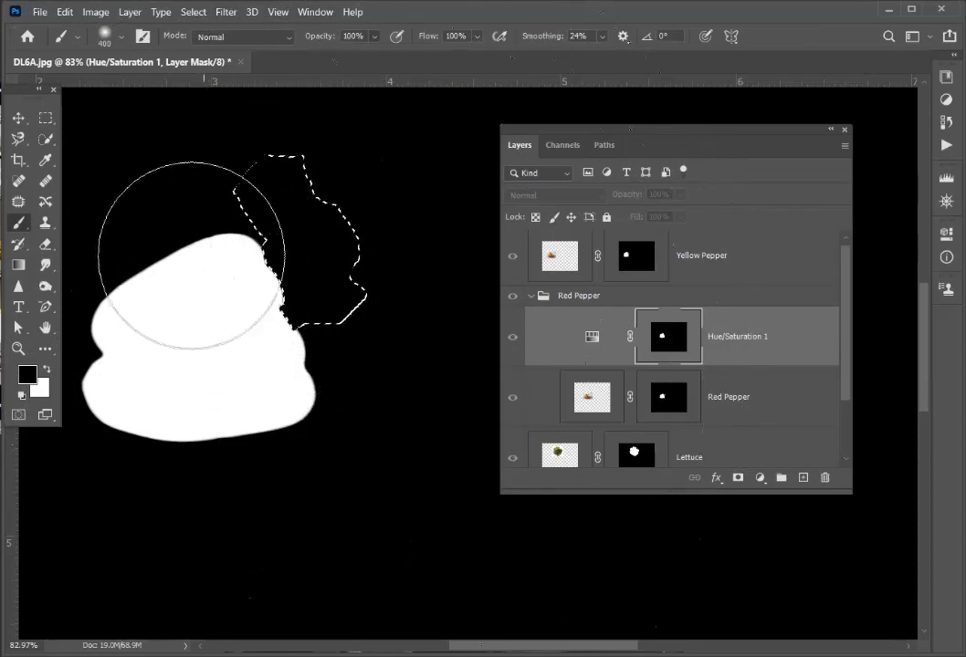
pyautogui.hotkey('ctrl', 'd')
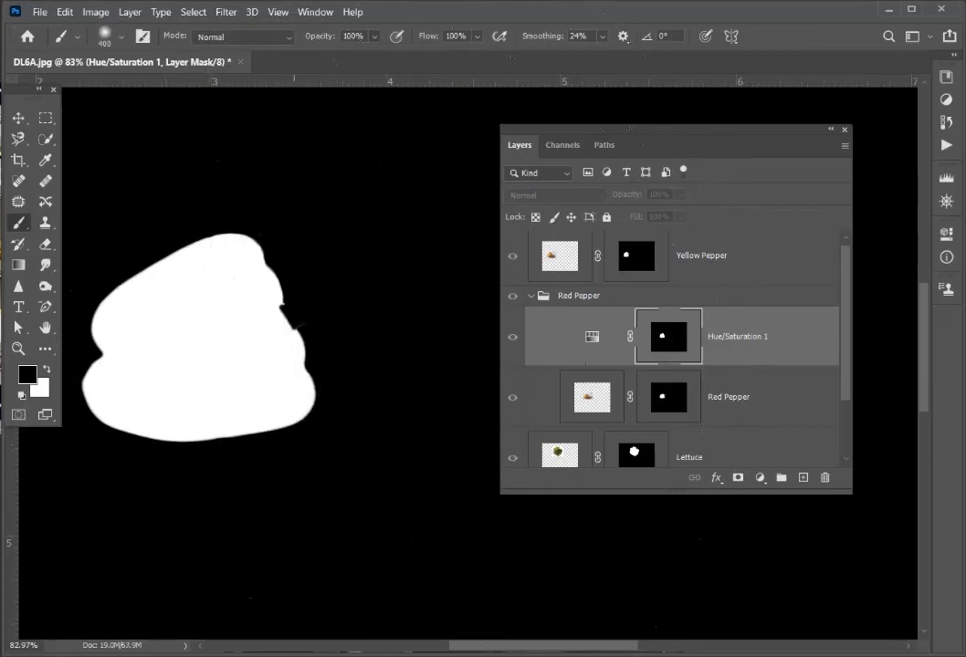
pyautogui.hotkey('ctrl', '2')
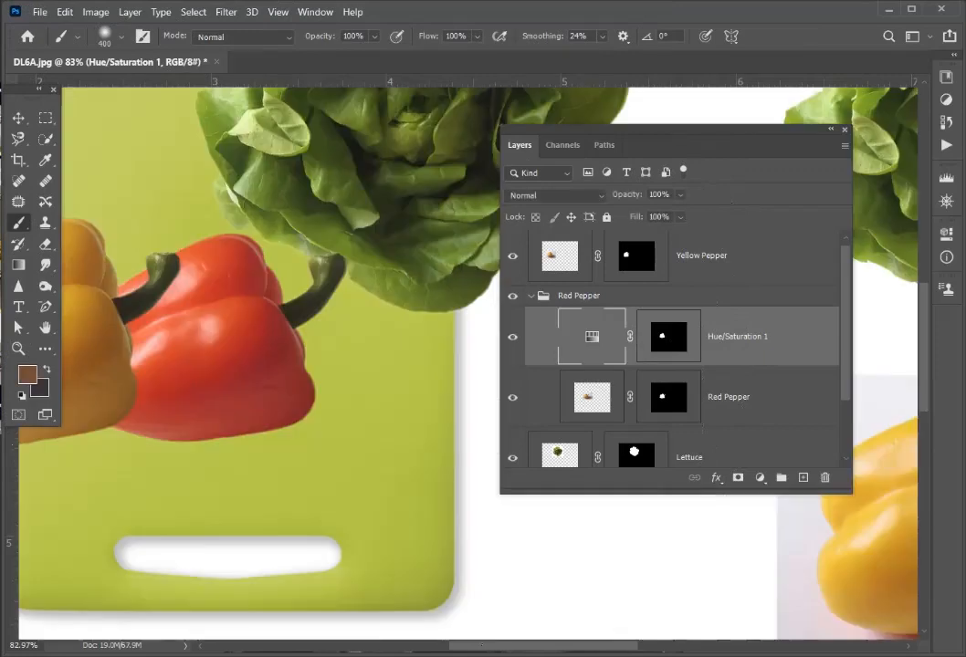
pyautogui.hotkey('ctrl', '-')
pyautogui.hotkey('ctrl', '-')
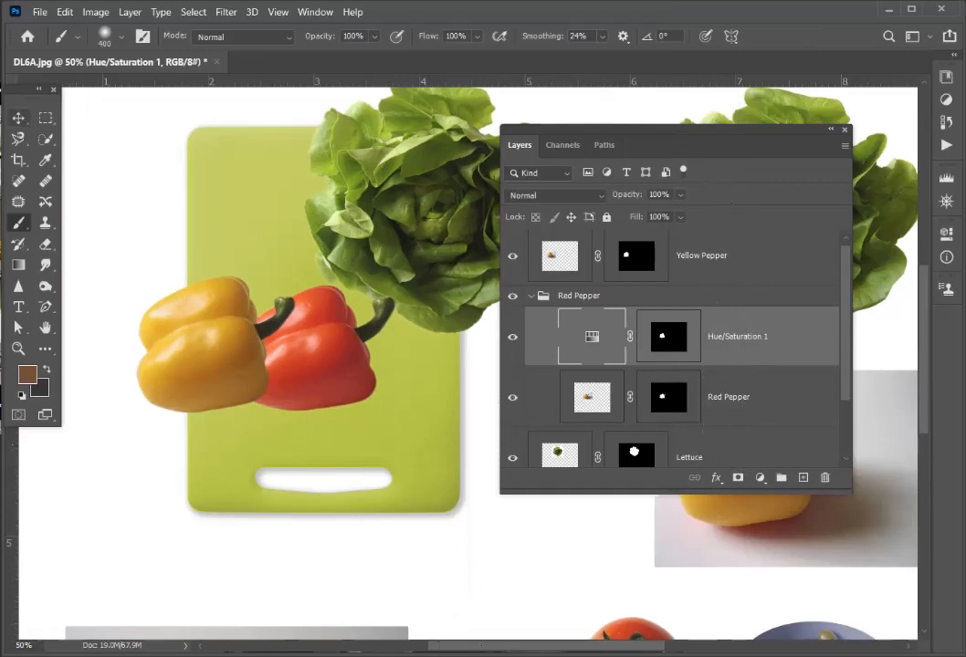
# - Link the Hue/Saturation 1 and Red Pepper layers and move the red pepper slightly closer to the yellow pepper
pyautogui.press('v')
pyautogui.click(579, 296)
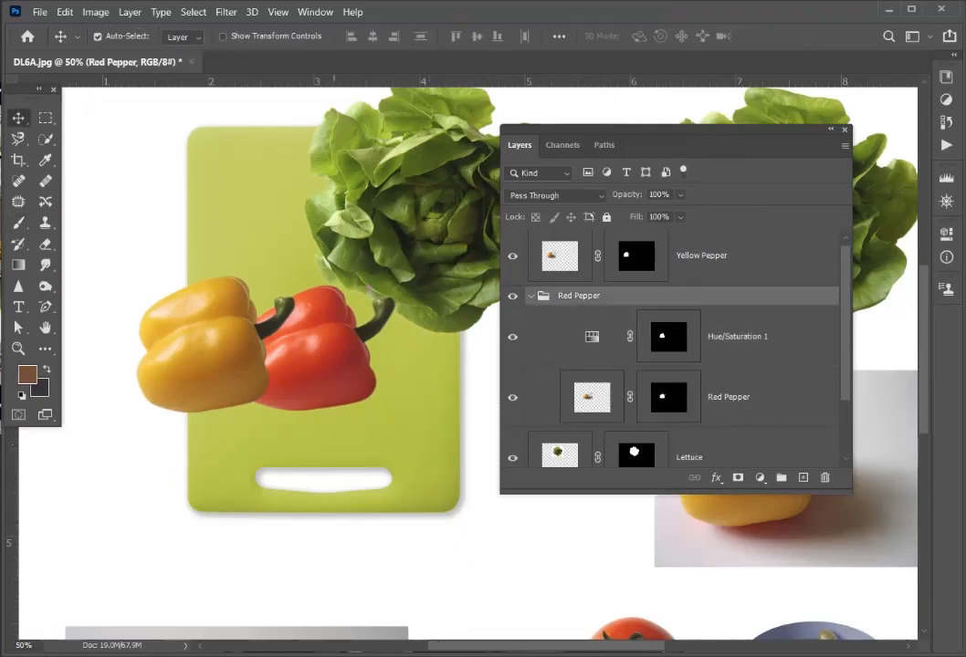
pyautogui.click(322, 338)
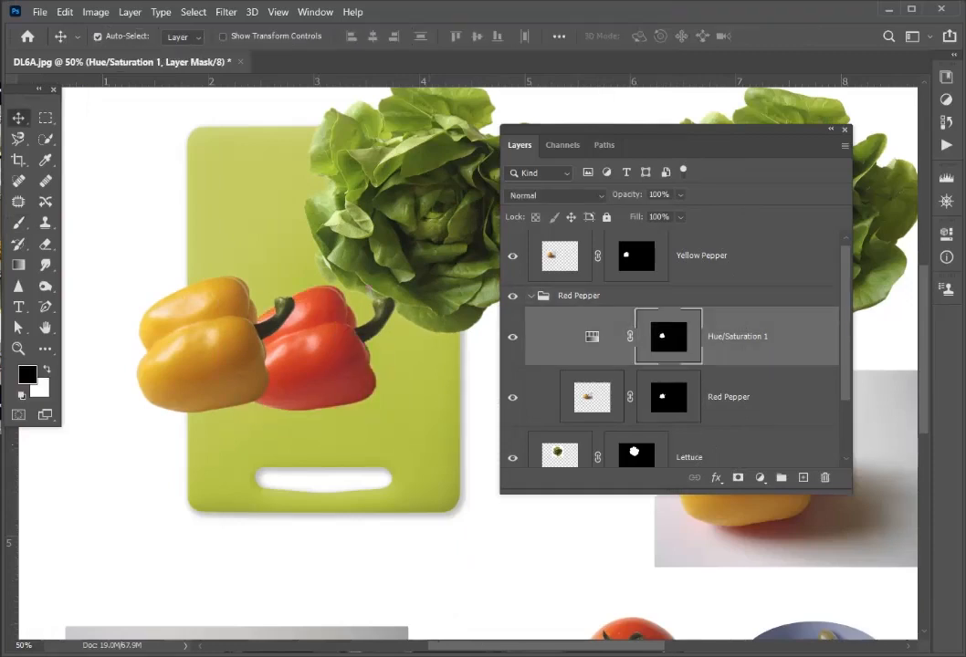
pyautogui.click(730, 296)
pyautogui.click(744, 337)
pyautogui.keyDown('shift'); pyautogui.click(749, 397); pyautogui.keyUp('shift')
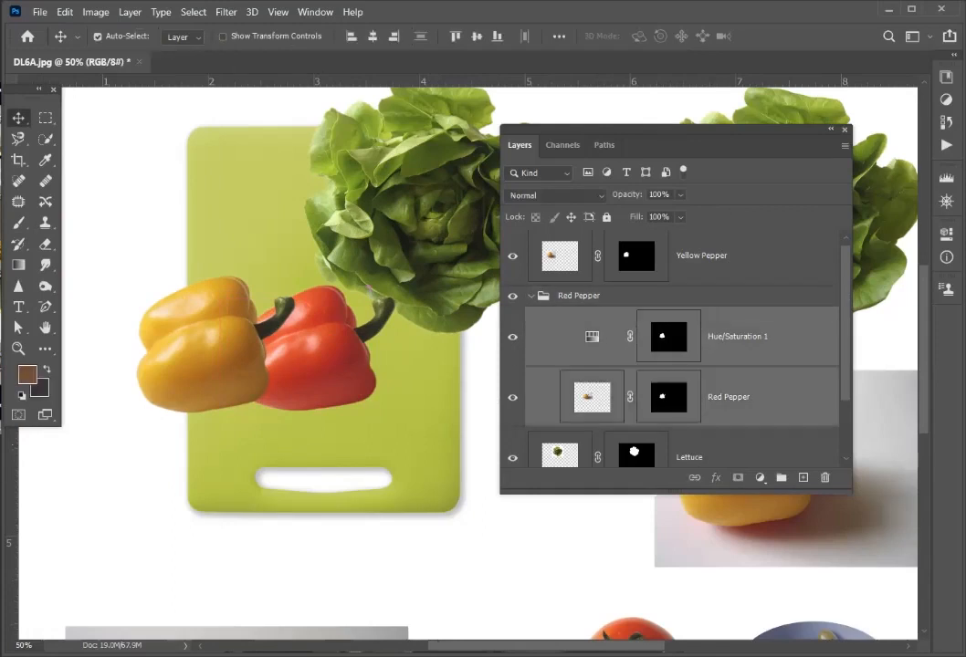
pyautogui.rightClick(750, 397)
pyautogui.click(776, 339)
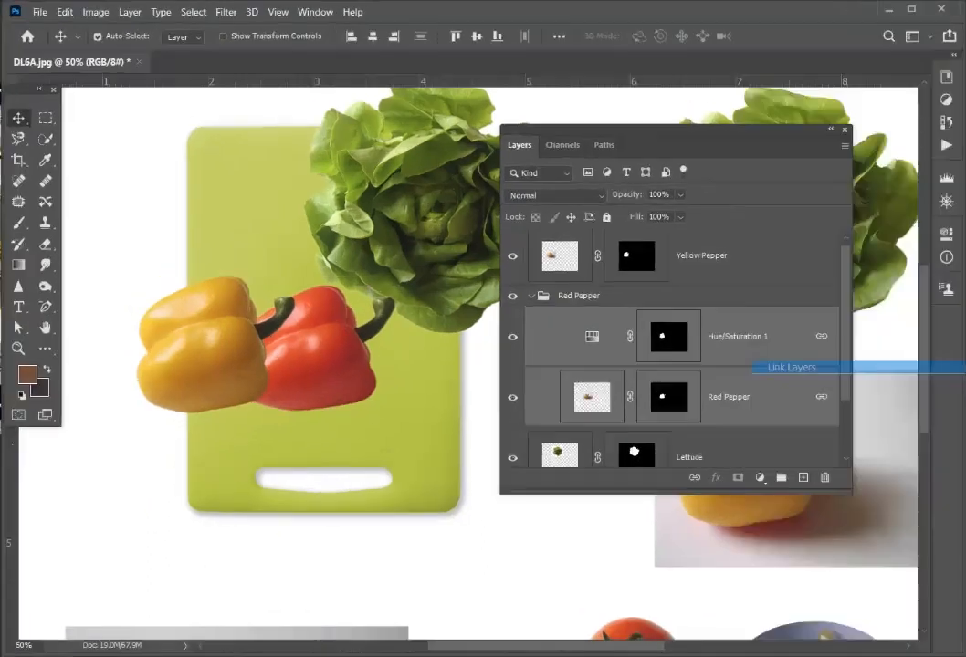
pyautogui.moveTo(353, 375); pyautogui.dragTo(316, 350)
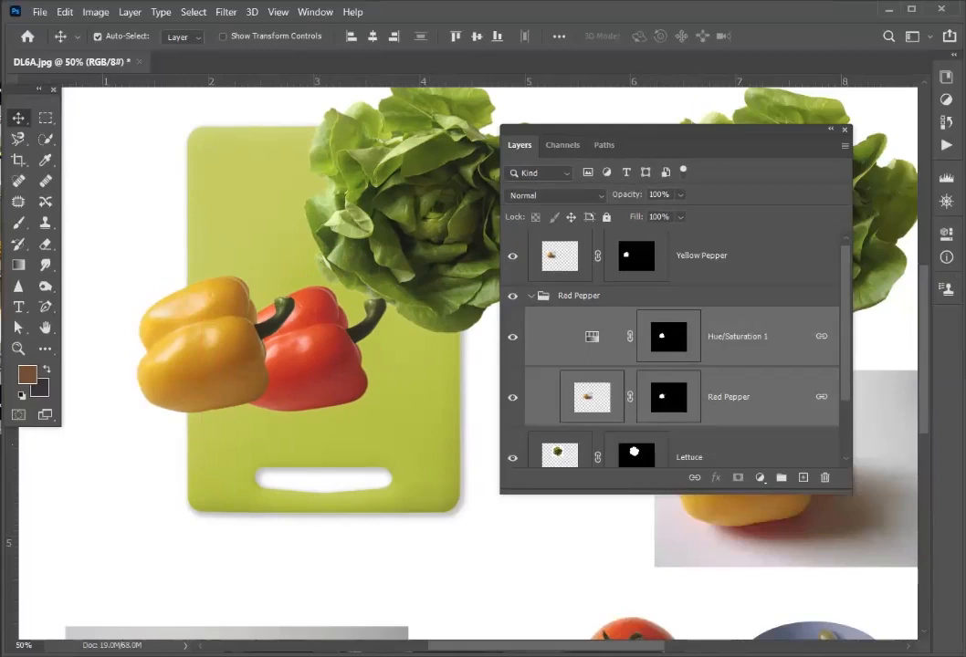
# - Duplicate the Red Pepper group as "Green Pepper" in the same document
pyautogui.click(580, 296)
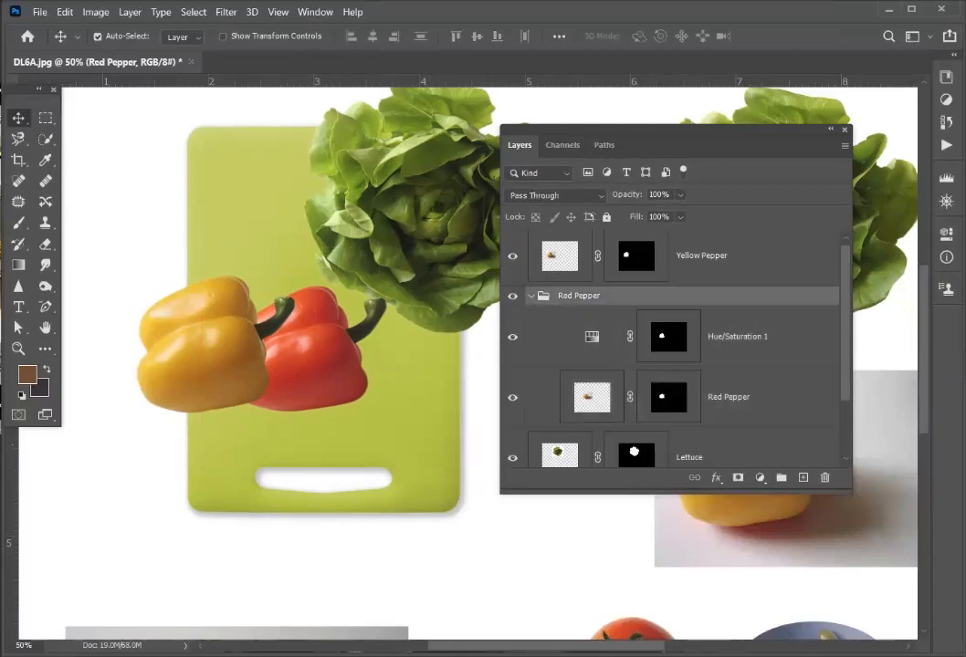
pyautogui.rightClick(727, 296)
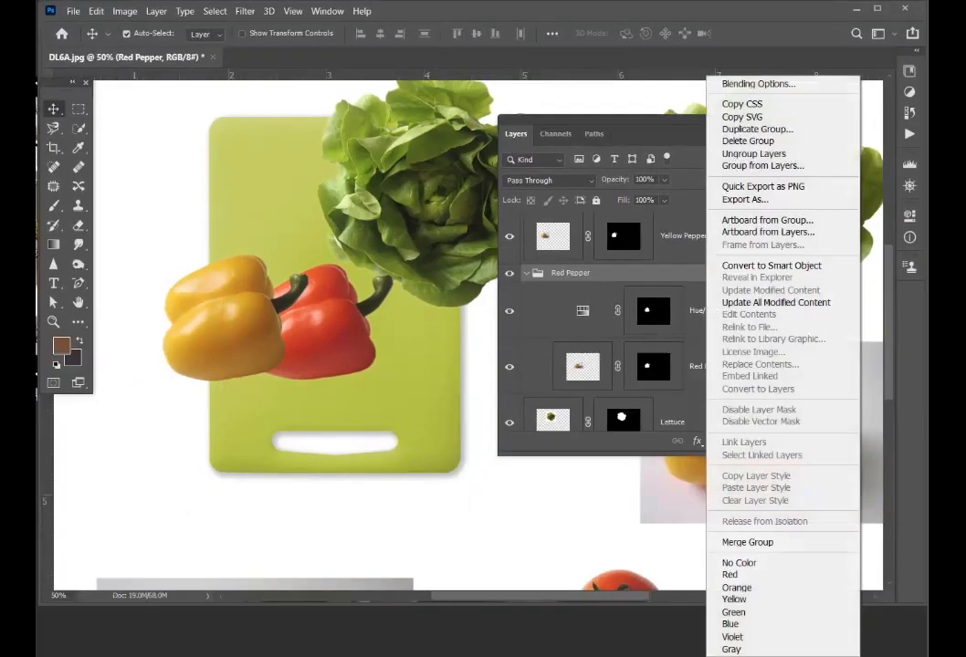
pyautogui.click(757, 129)
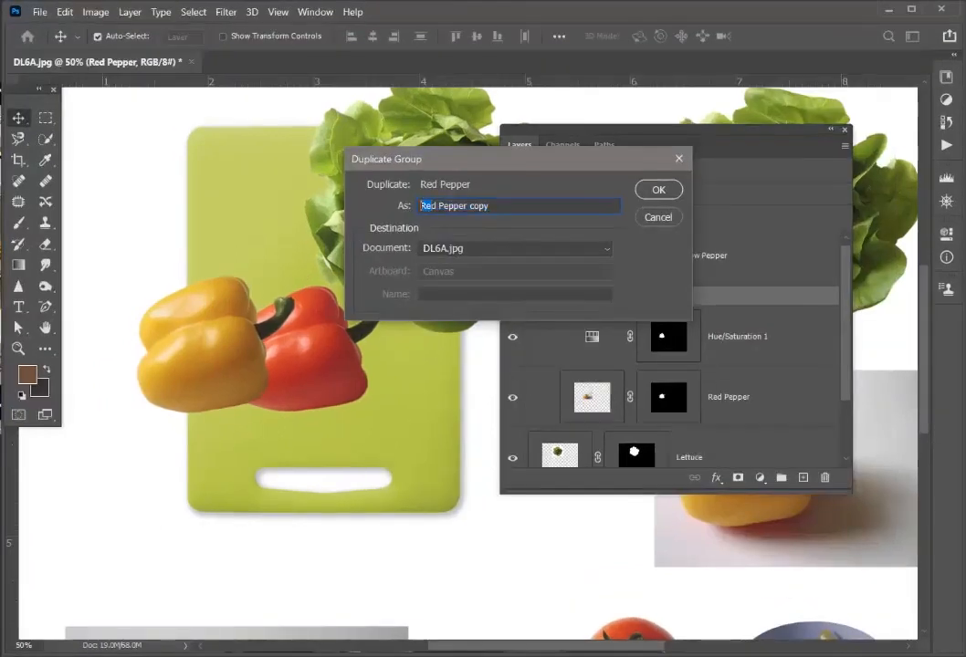
pyautogui.write('Green')
pyautogui.press('Delete')
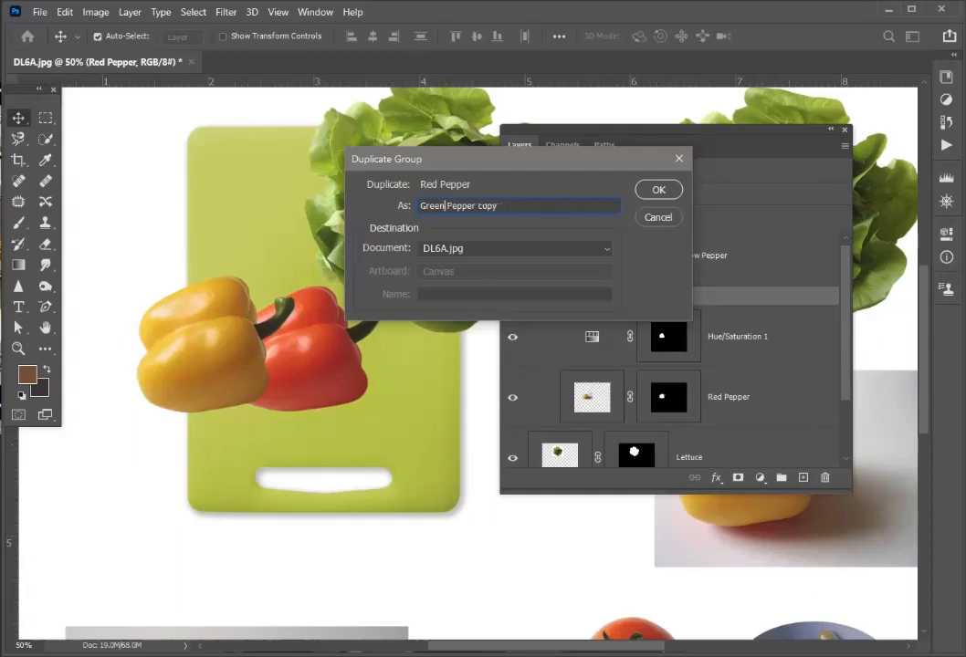
pyautogui.moveTo(476, 205); pyautogui.dragTo(498, 205)
pyautogui.press('Delete')
pyautogui.press('Return')
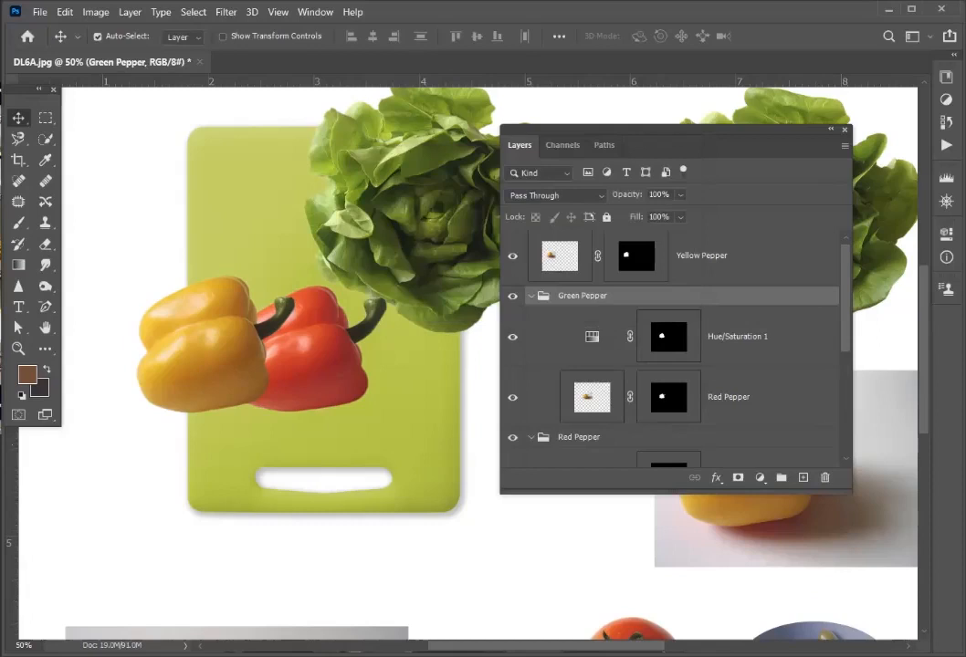
# - Hide the Green Pepper group's Hue/Saturation 1 layer and add a Curves adjustment above it, masked with a selection loaded from its mask
pyautogui.click(738, 337)
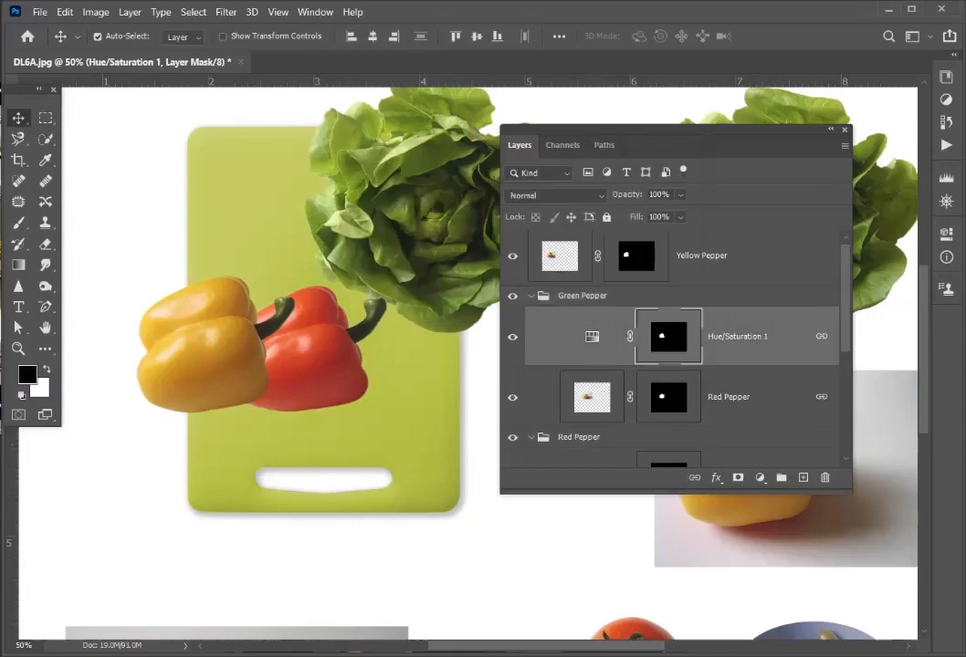
pyautogui.click(512, 337)
pyautogui.keyDown('ctrl'); pyautogui.click(669, 337); pyautogui.keyUp('ctrl')
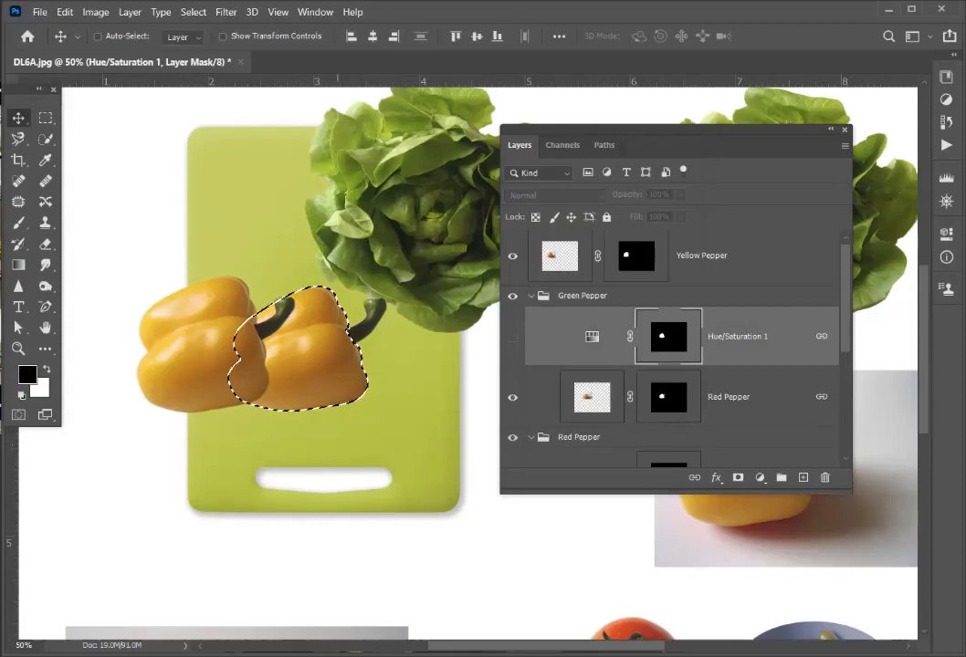
pyautogui.hotkey('ctrl', 'd')
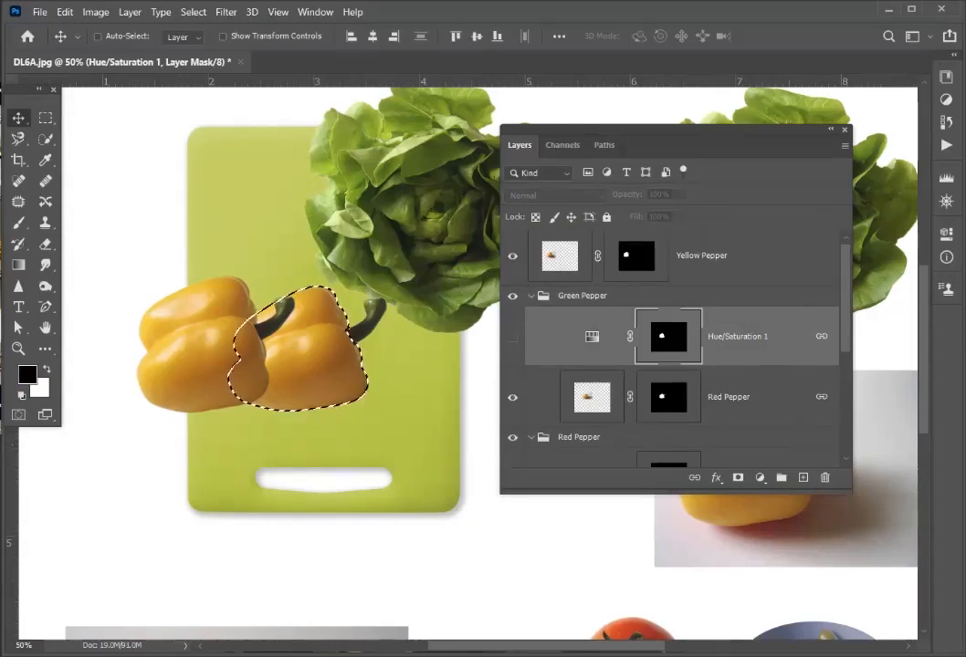
pyautogui.press('ctrl')
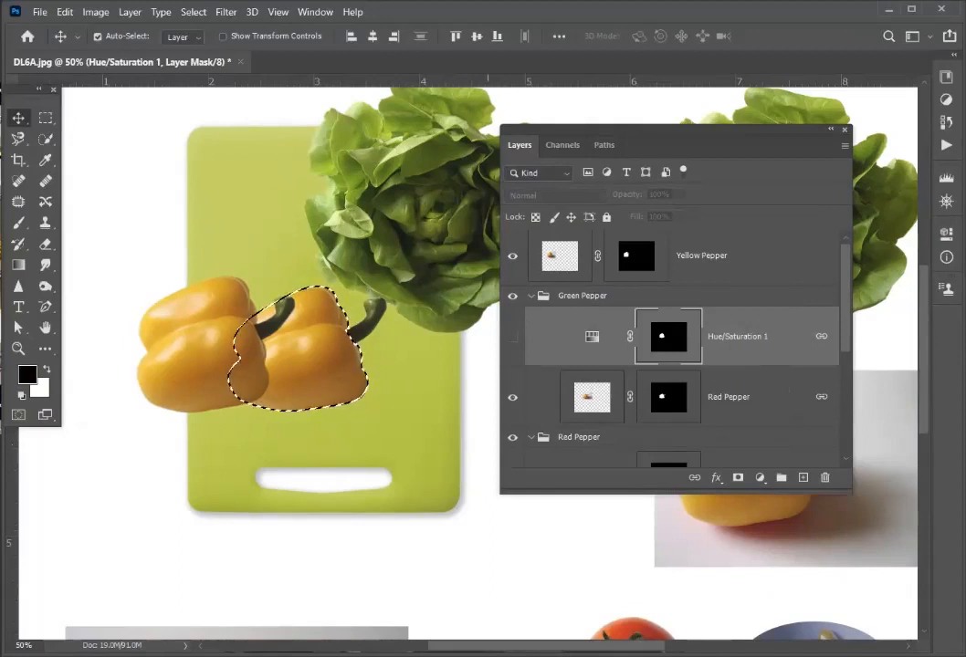
pyautogui.click(760, 477)
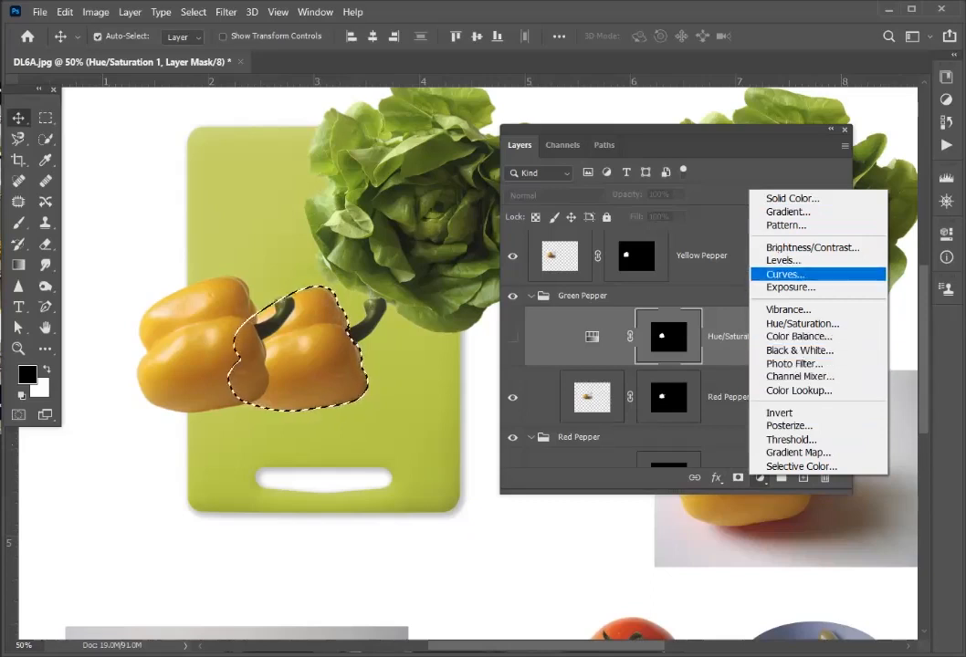
pyautogui.click(785, 274)
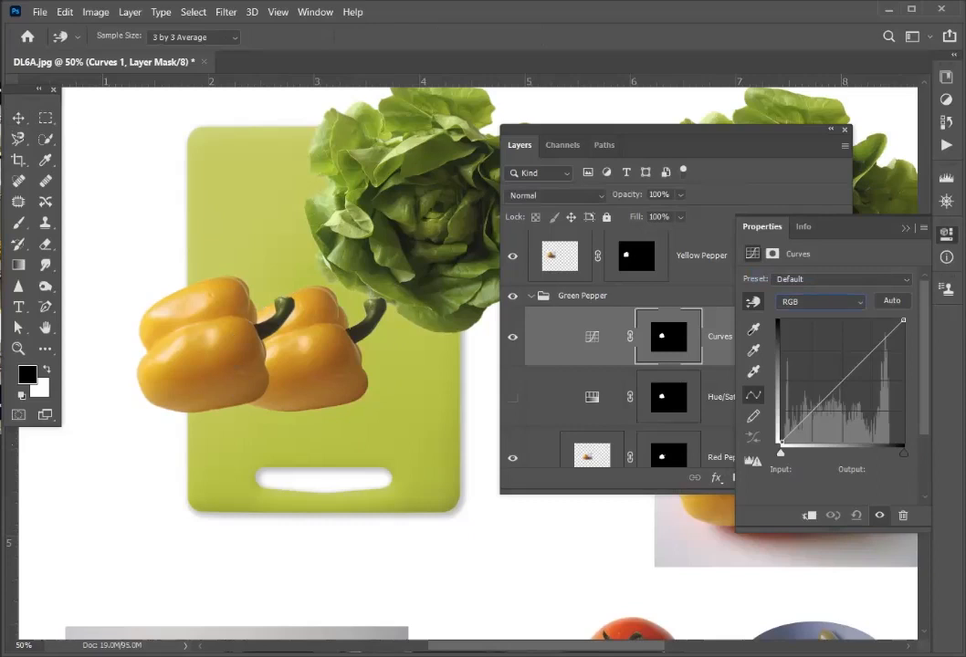
# - In the Curves adjustment, raise the middle of the Red curve above the diagonal and pull the middle of the Green curve below it
pyautogui.click(820, 302)
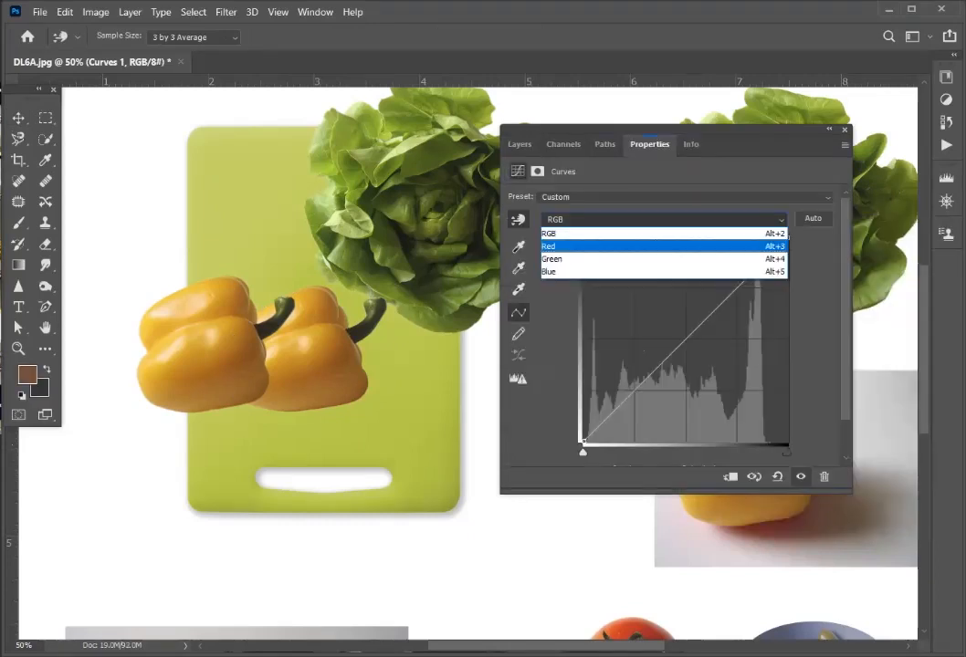
pyautogui.press('Return')
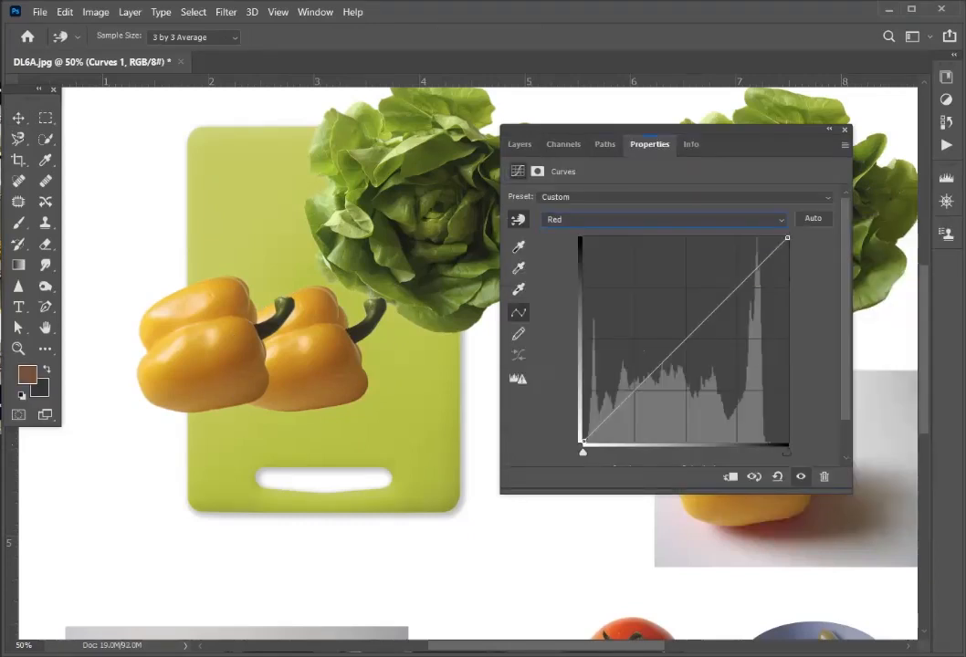
pyautogui.moveTo(663, 361); pyautogui.dragTo(657, 339)
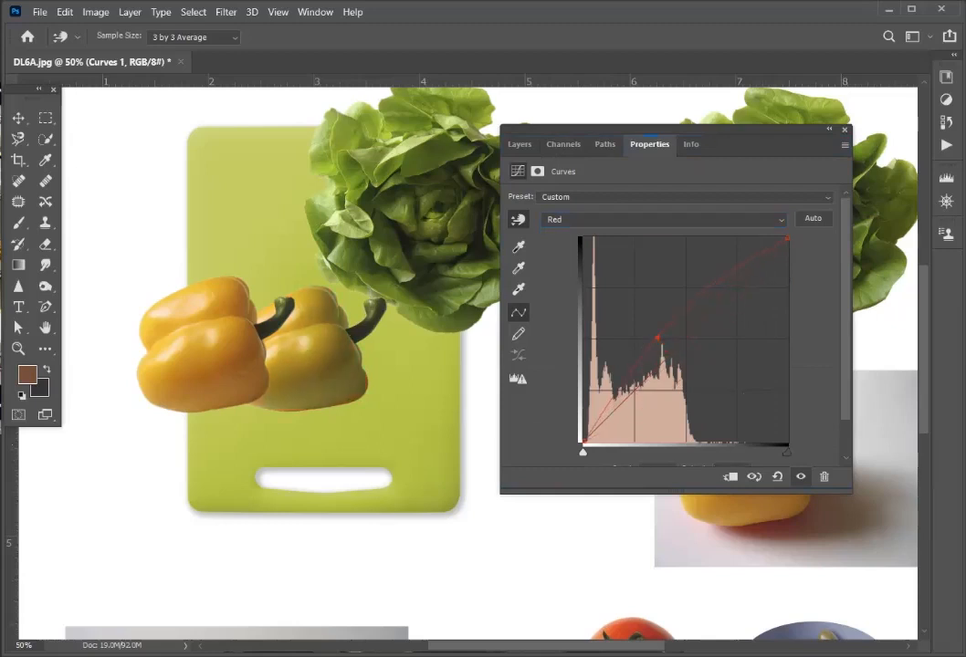
pyautogui.click(663, 220)
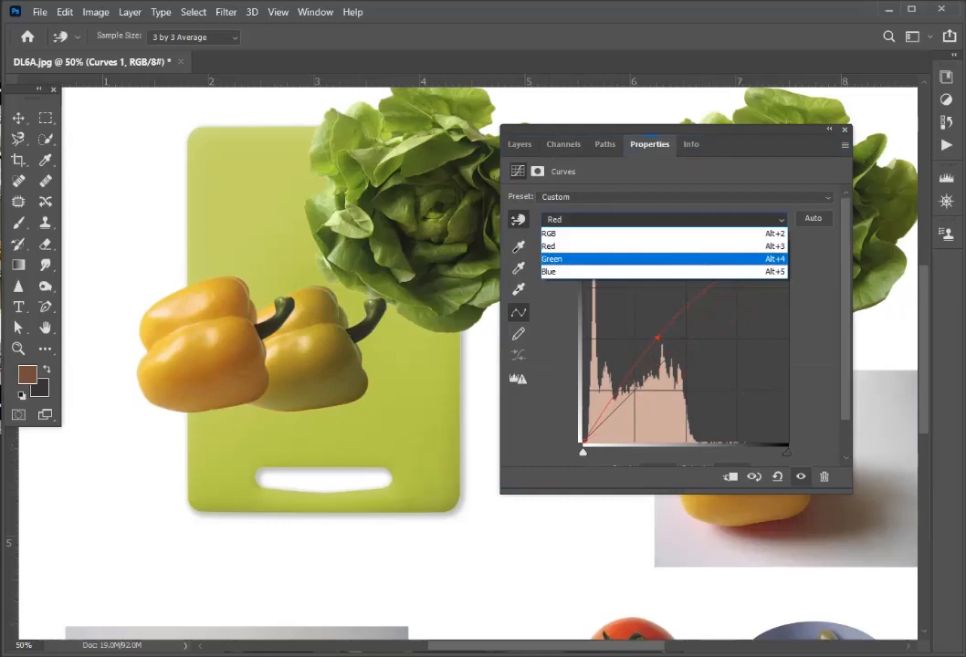
pyautogui.click(639, 260)
pyautogui.moveTo(686, 341); pyautogui.dragTo(697, 369)
# - Bend the Blue curve below the diagonal and lower its upper endpoint to about 60% of the graph height
pyautogui.click(664, 220)
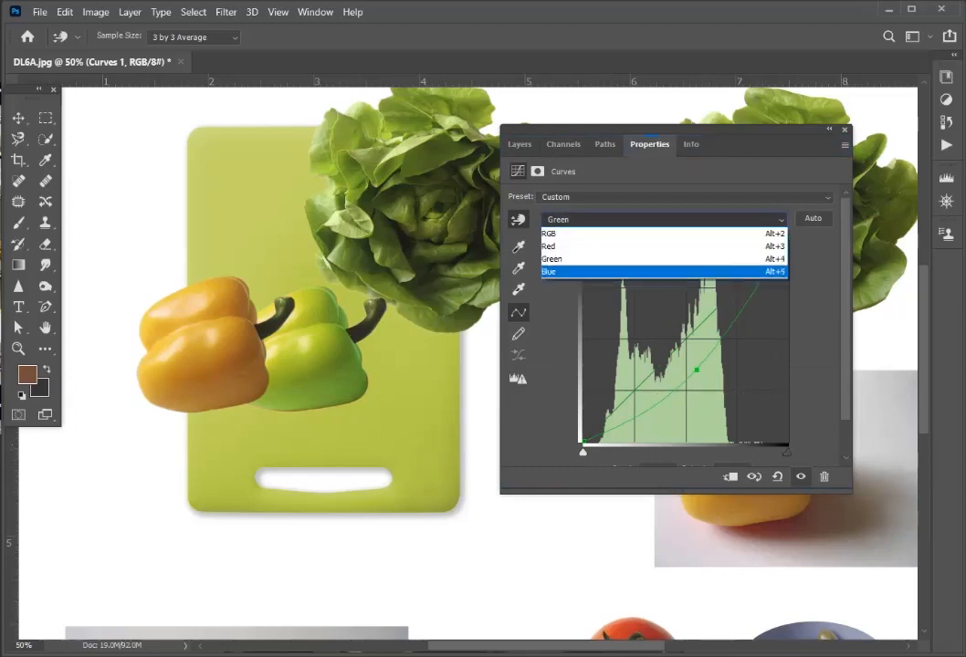
pyautogui.click(639, 274)
pyautogui.moveTo(631, 395); pyautogui.dragTo(673, 387)
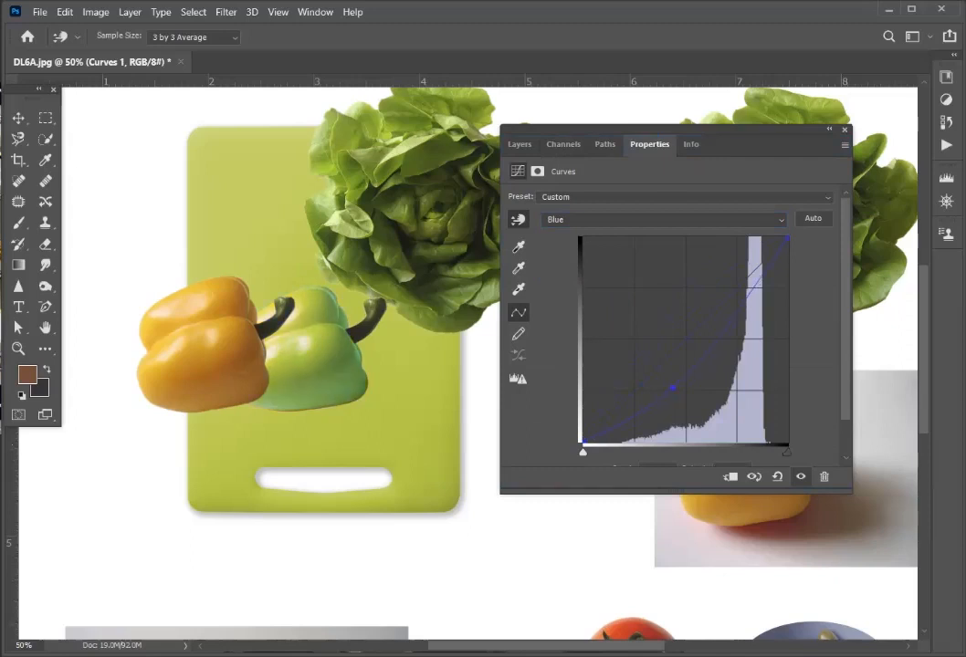
pyautogui.moveTo(756, 285); pyautogui.dragTo(761, 289)
pyautogui.moveTo(788, 238); pyautogui.dragTo(787, 317)
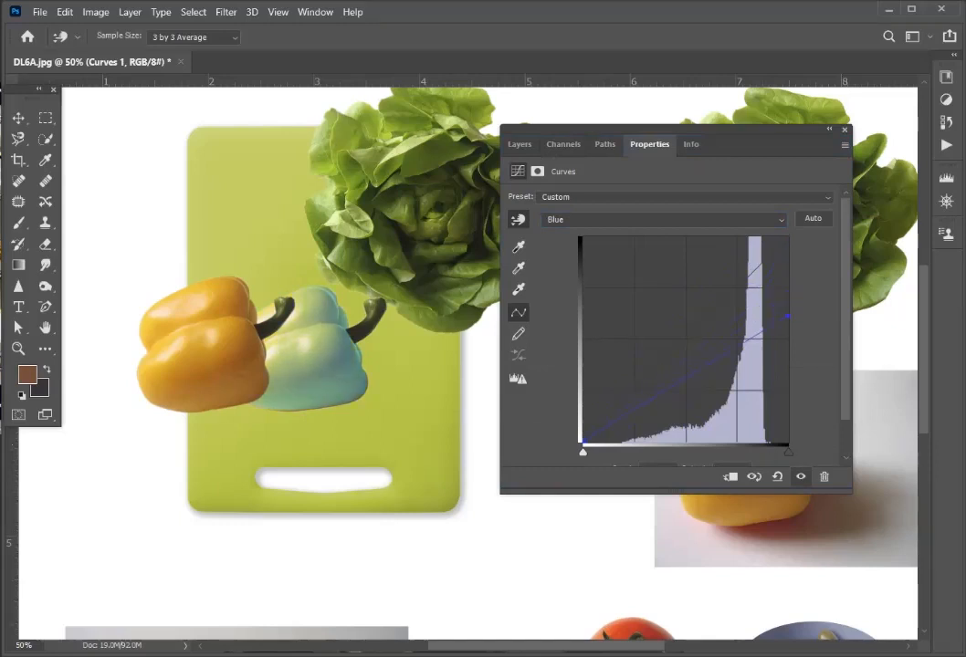
# - Lower the Green curve further using a second upper point, and bring its upper endpoint down to about three quarters of the graph height
pyautogui.click(665, 219)
pyautogui.click(664, 259)
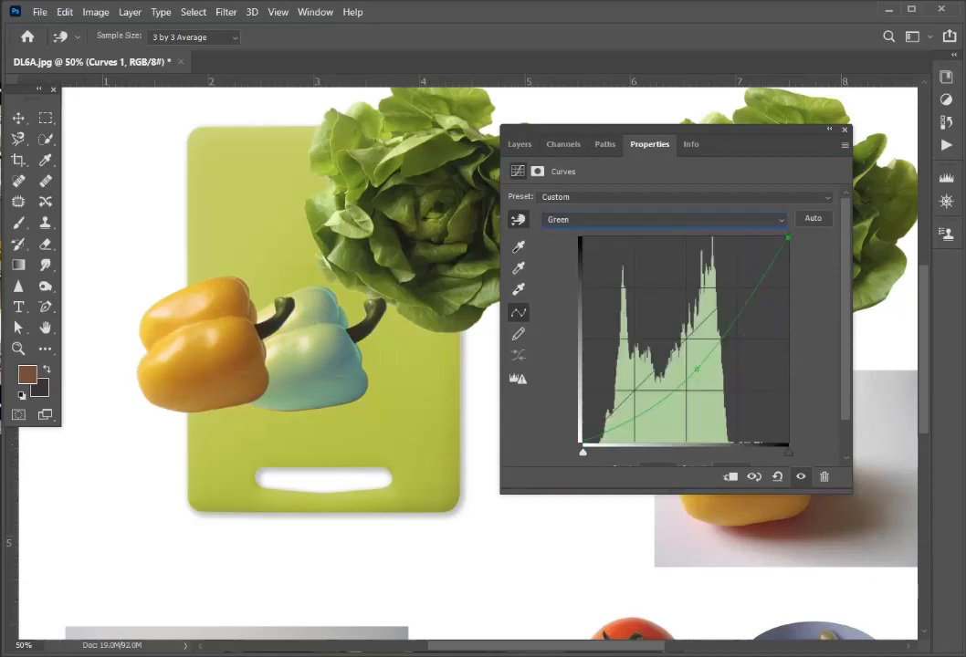
pyautogui.moveTo(697, 369)
pyautogui.mouseDown()
pyautogui.moveTo(671, 316)
pyautogui.moveTo(698, 378)
pyautogui.mouseUp()
pyautogui.moveTo(743, 312); pyautogui.dragTo(745, 327)
pyautogui.moveTo(788, 269); pyautogui.dragTo(788, 287)
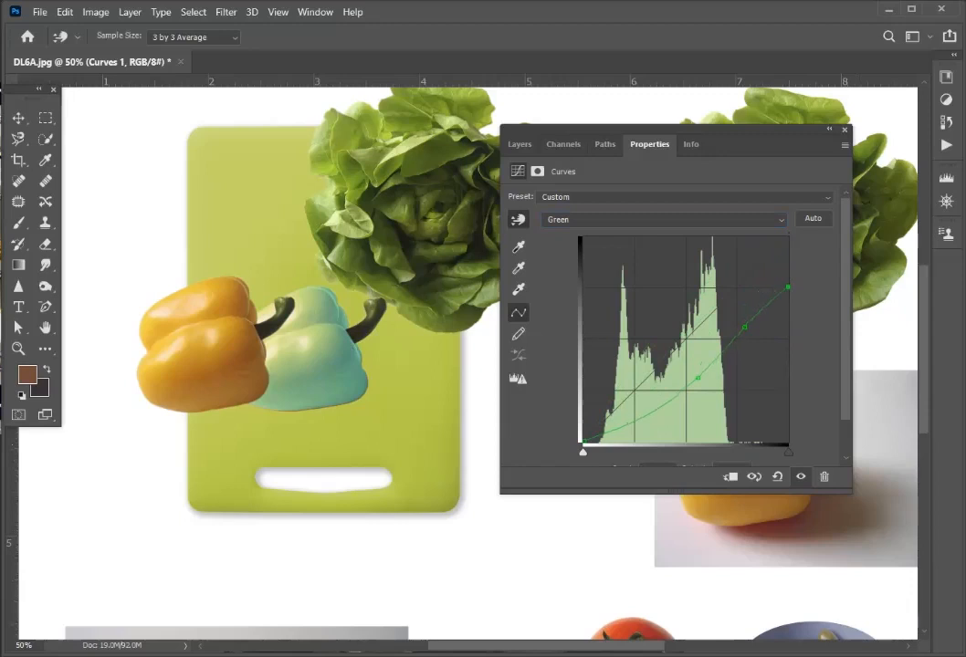
# - Bow the composite RGB curve strongly above the diagonal with two points to darken the green pepper
pyautogui.click(665, 220)
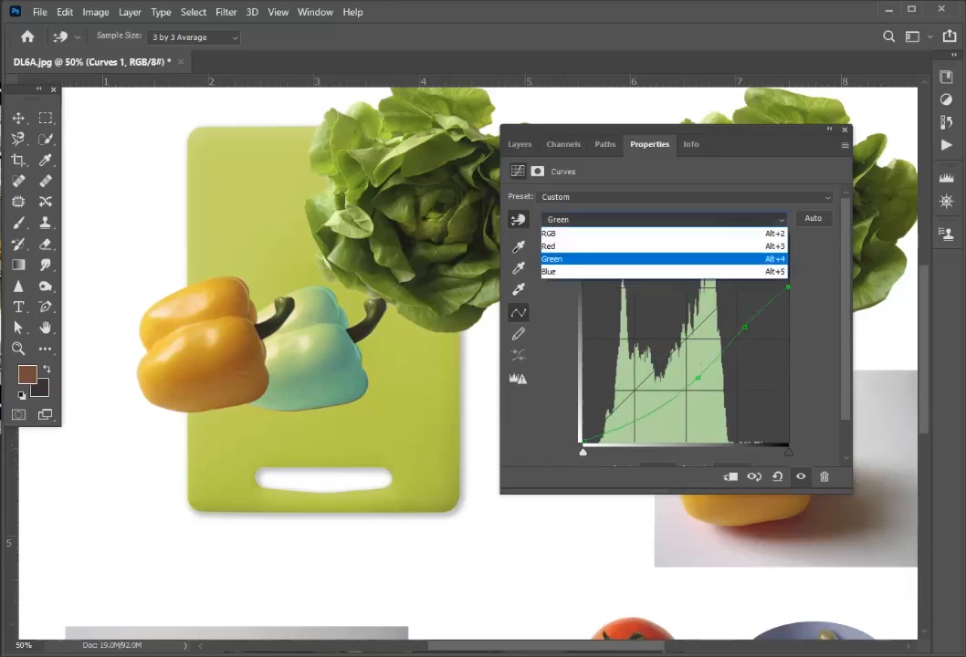
pyautogui.click(665, 233)
pyautogui.moveTo(686, 337); pyautogui.dragTo(661, 298)
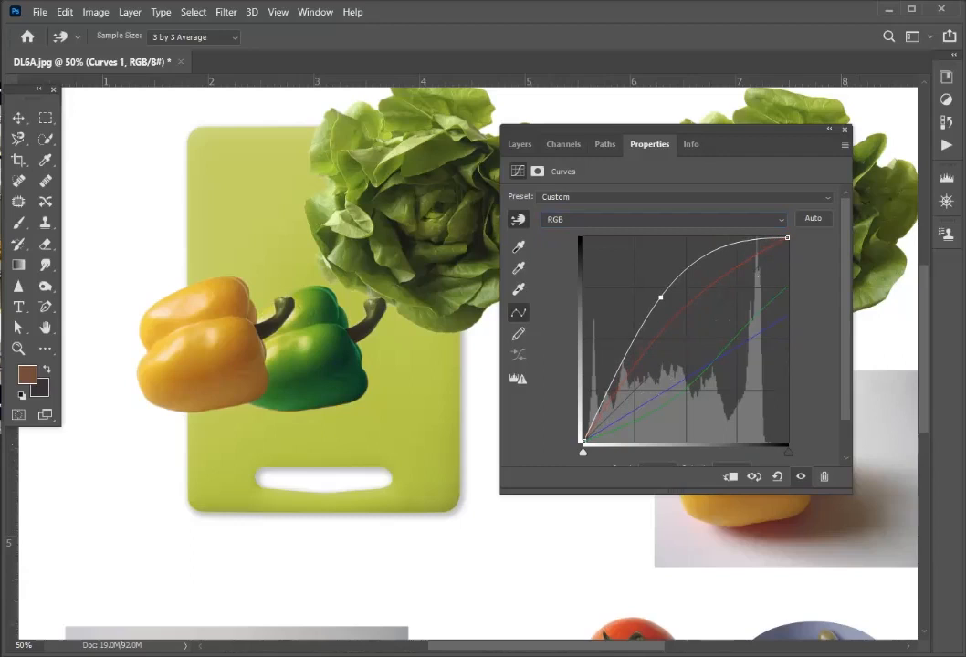
pyautogui.click(623, 351)
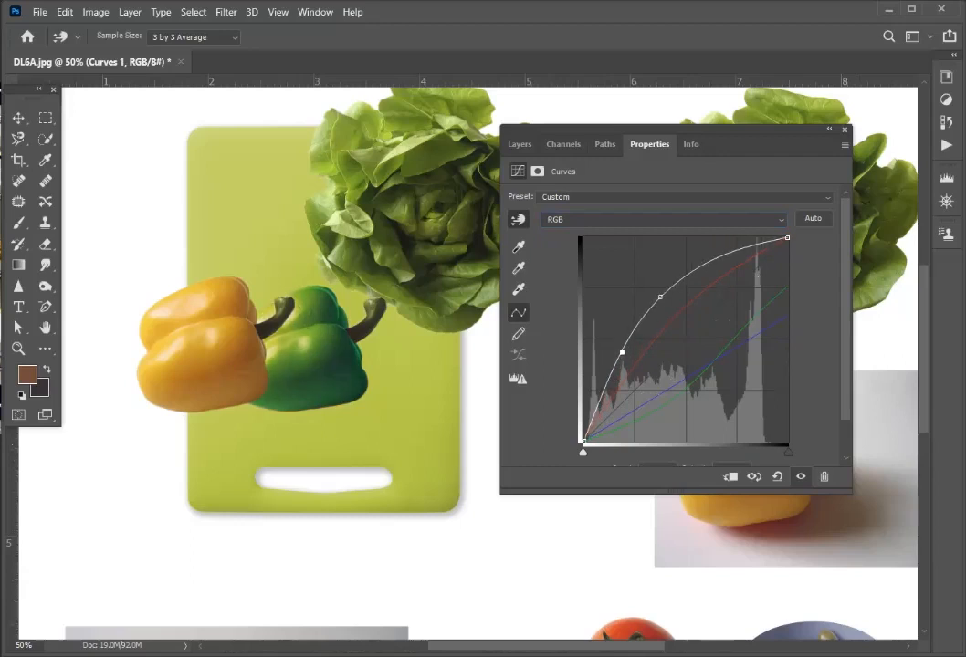
pyautogui.moveTo(660, 297); pyautogui.dragTo(668, 291)
# - Reposition the layer list so the peppers stay in view, and hide the Curves 1 layer
pyautogui.click(829, 129)
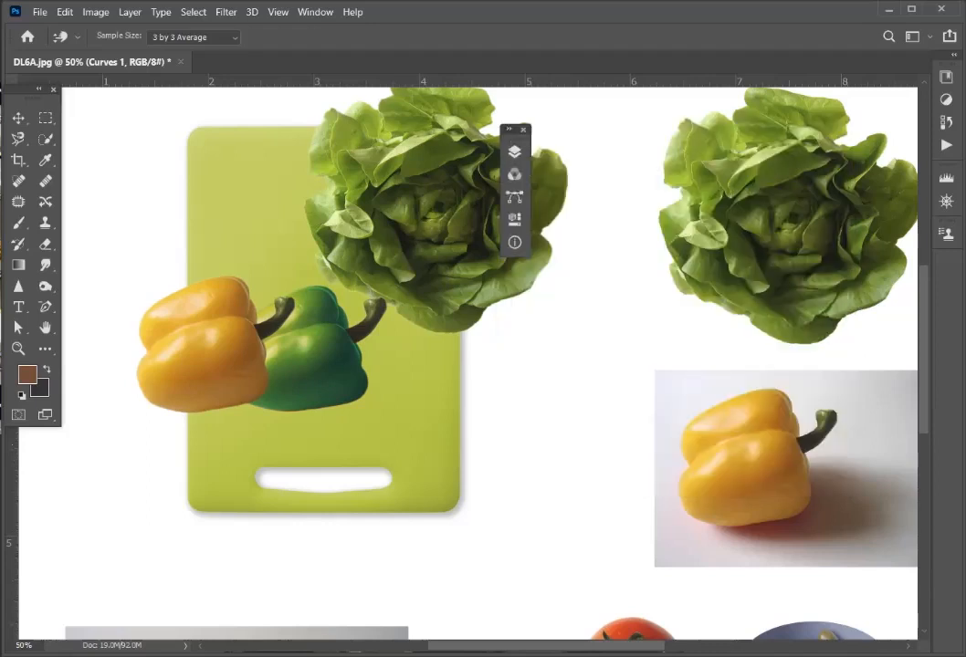
pyautogui.click(515, 151)
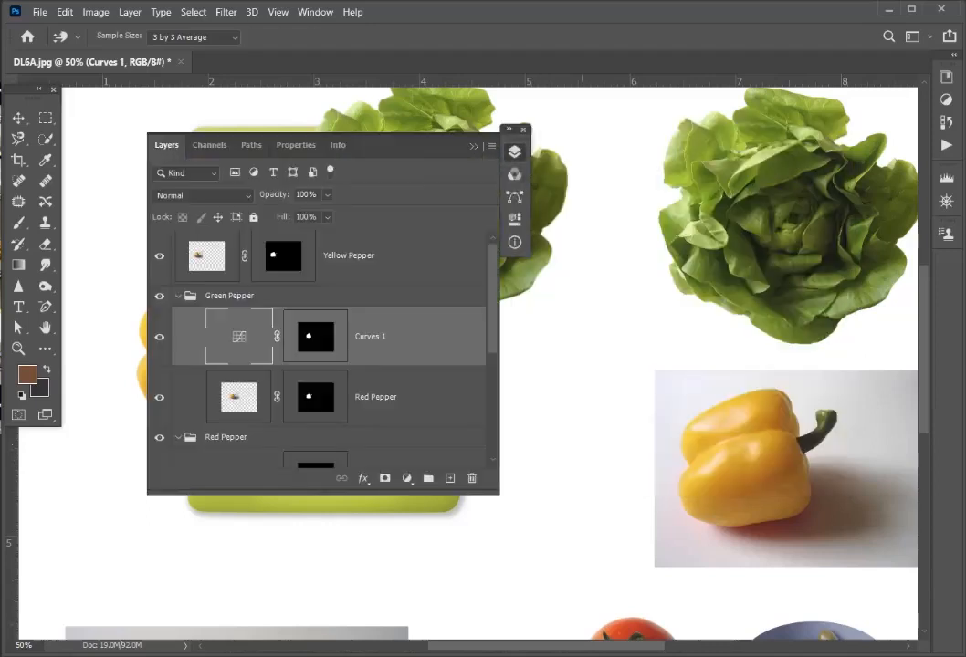
pyautogui.moveTo(516, 130); pyautogui.dragTo(770, 131)
pyautogui.click(769, 153)
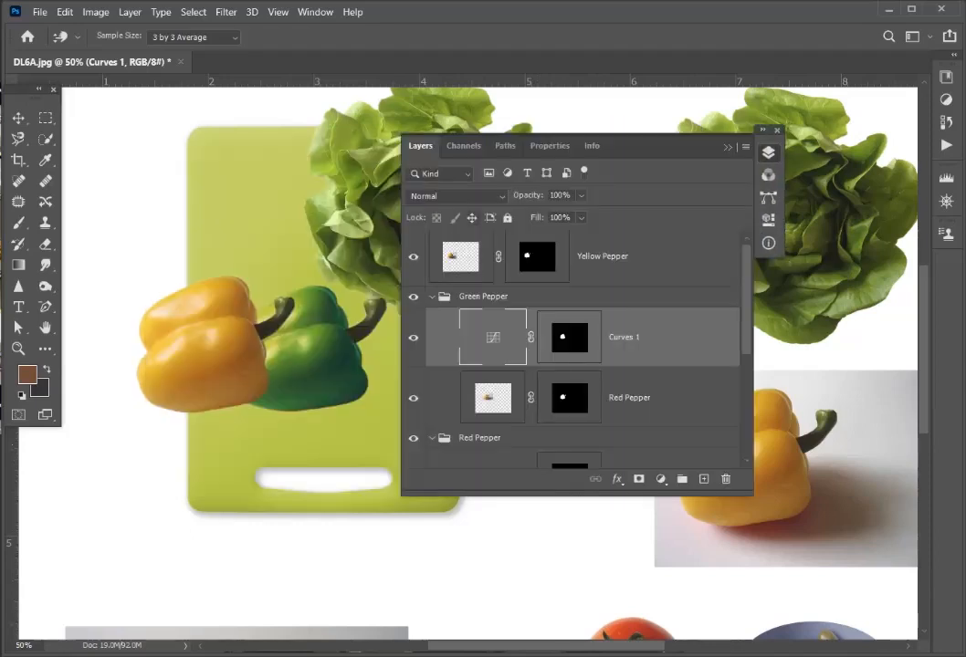
pyautogui.click(413, 337)
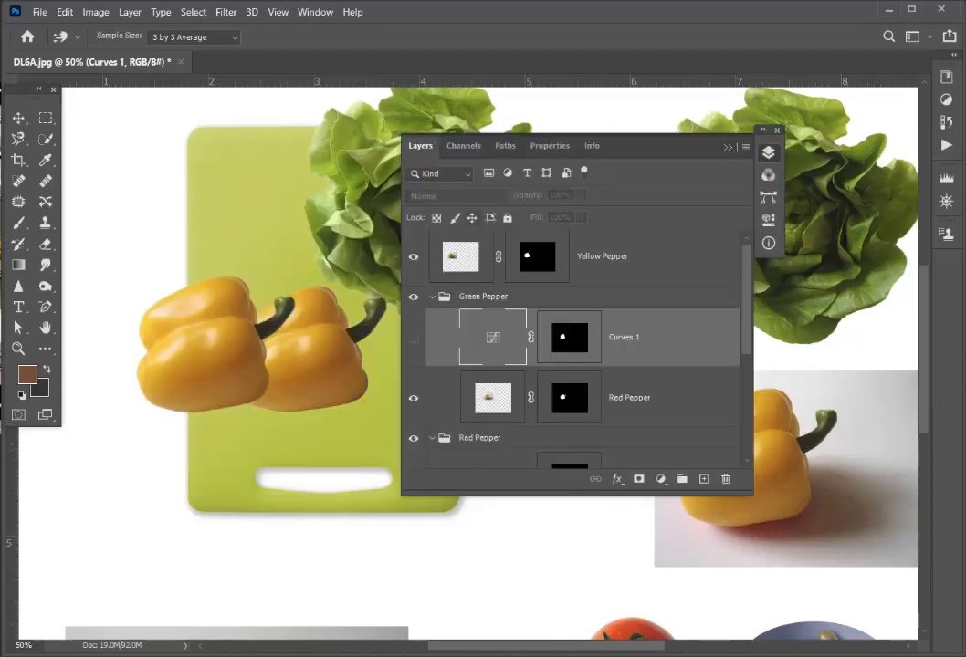
# - Load the Curves 1 mask as a selection and add a dark green Solid Color fill layer limited to it
pyautogui.click(511, 297)
pyautogui.click(624, 336)
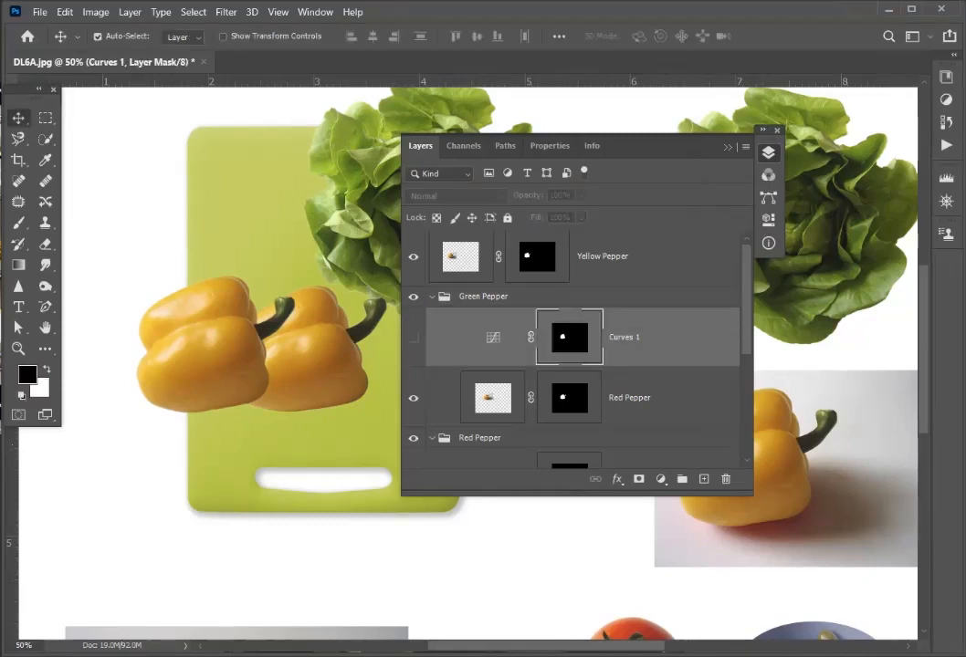
pyautogui.keyDown('ctrl'); pyautogui.click(570, 338); pyautogui.keyUp('ctrl')
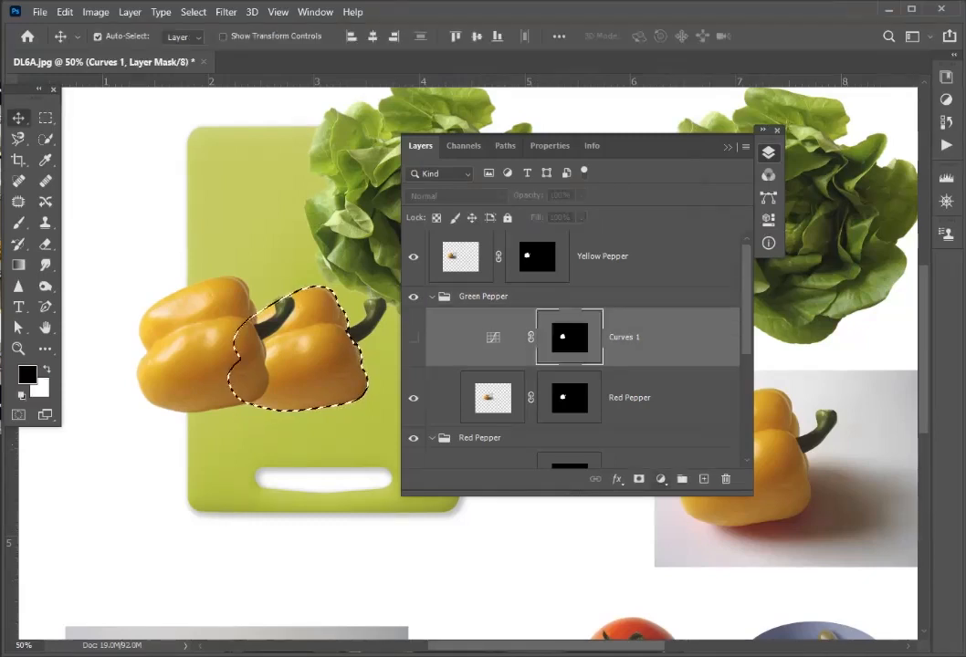
pyautogui.click(660, 479)
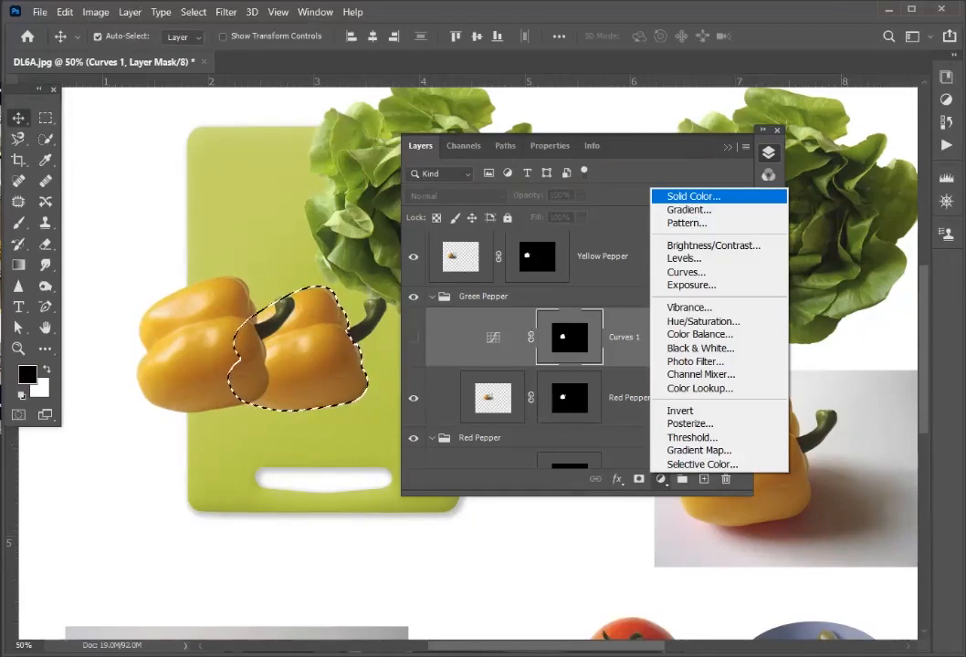
pyautogui.click(693, 196)
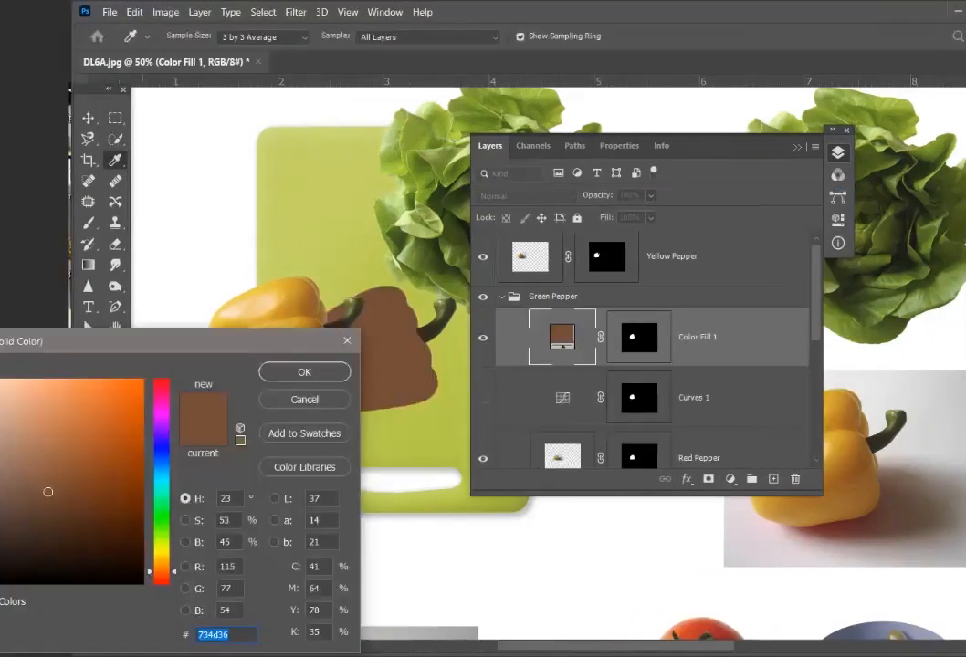
pyautogui.write('11b663')
pyautogui.moveTo(126, 439); pyautogui.dragTo(130, 500)
pyautogui.press('Return')
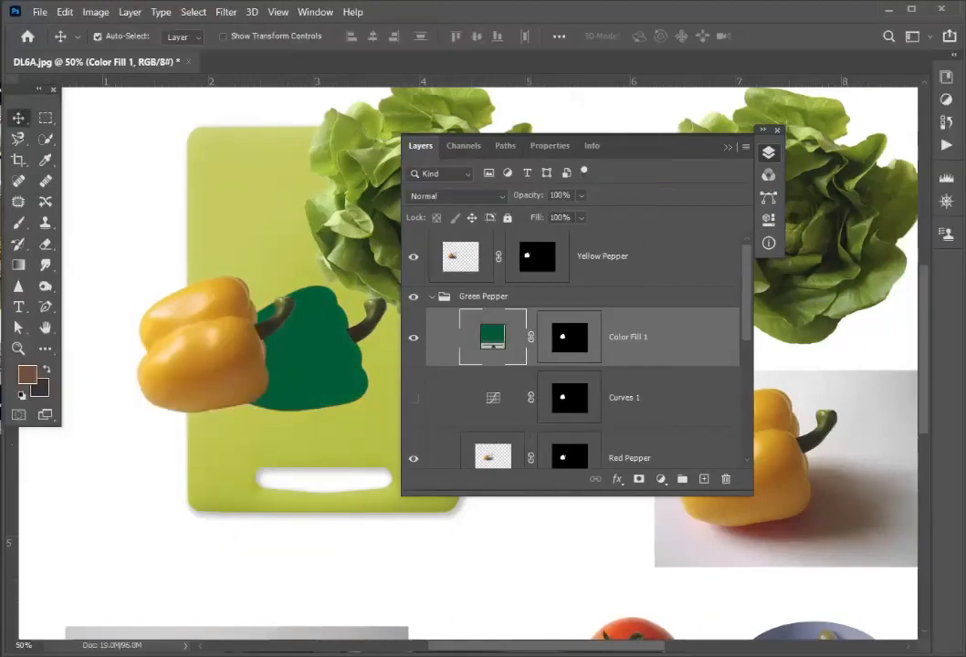
# - Try the Multiply blend mode on the Color Fill 1 layer and move the layer list clear of the cutting board
pyautogui.click(454, 196)
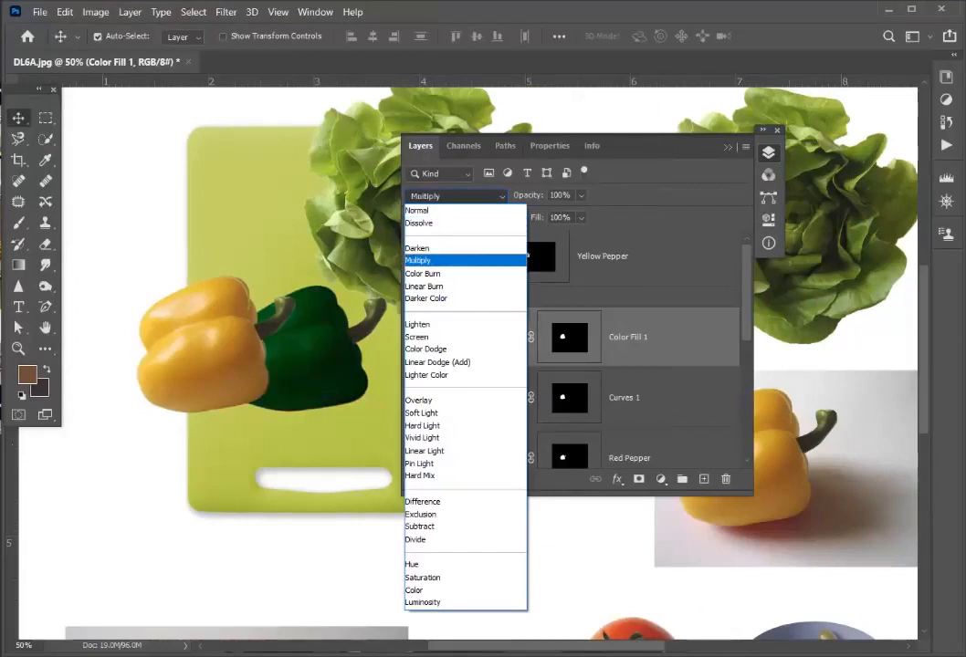
pyautogui.click(525, 259)
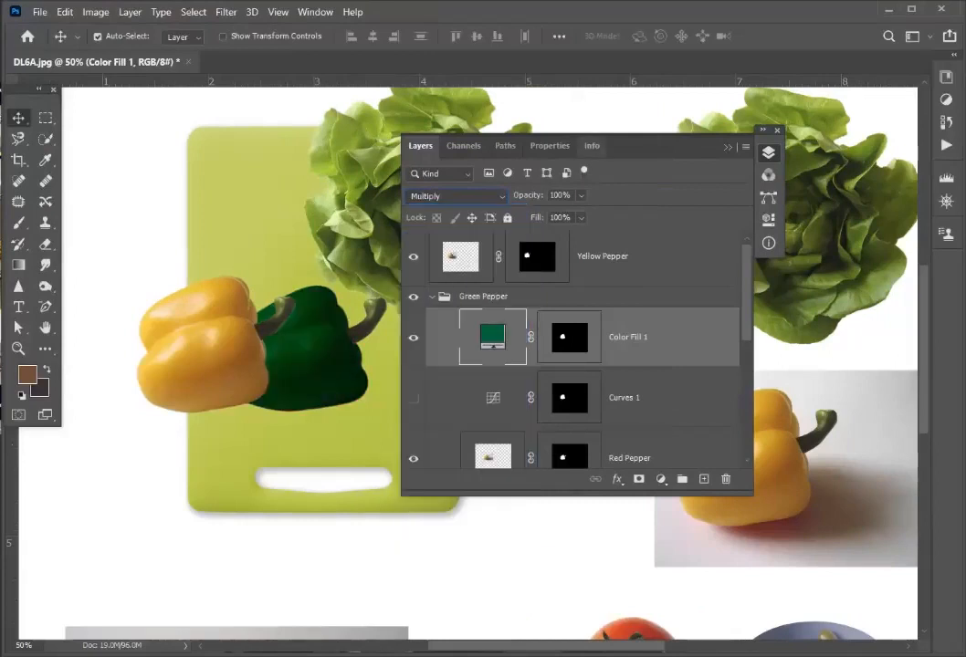
pyautogui.moveTo(643, 146); pyautogui.dragTo(735, 126)
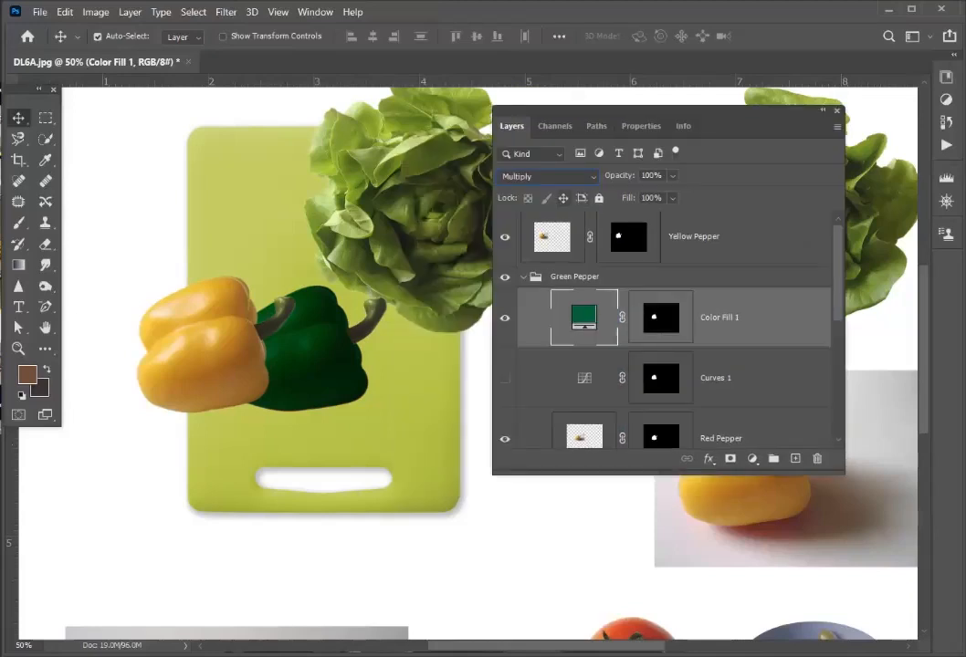
# - Try the Color Fill 1 blend modes from Multiply onward, including Linear Burn, Screen and Hard Light, stopping at Vivid Light
pyautogui.click(549, 177)
pyautogui.click(549, 177)
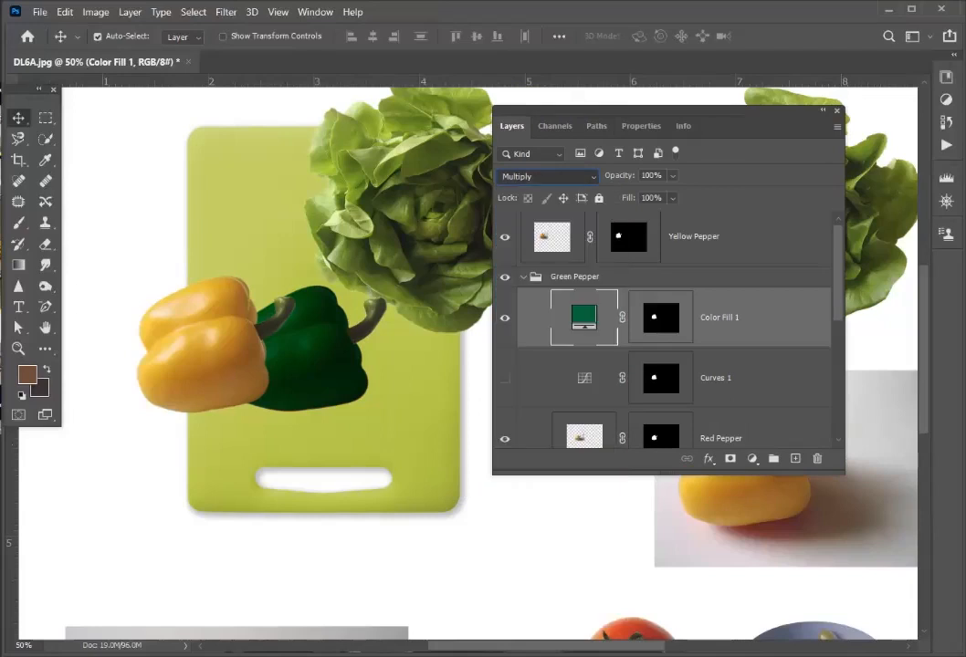
pyautogui.press('Down')
pyautogui.press('Down')
pyautogui.press('Down')
pyautogui.press('Down')
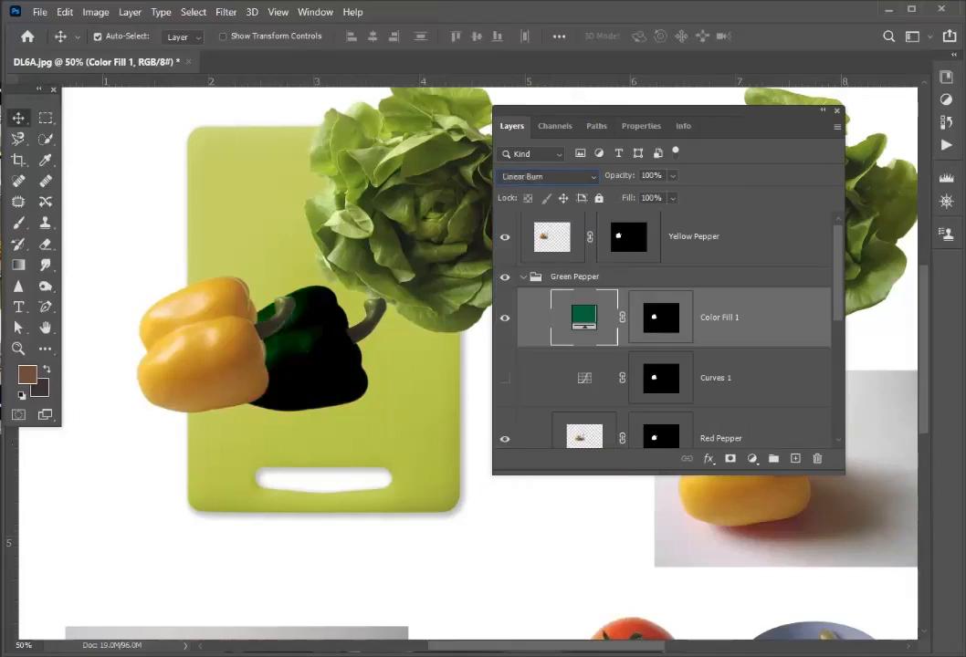
pyautogui.press('Down')
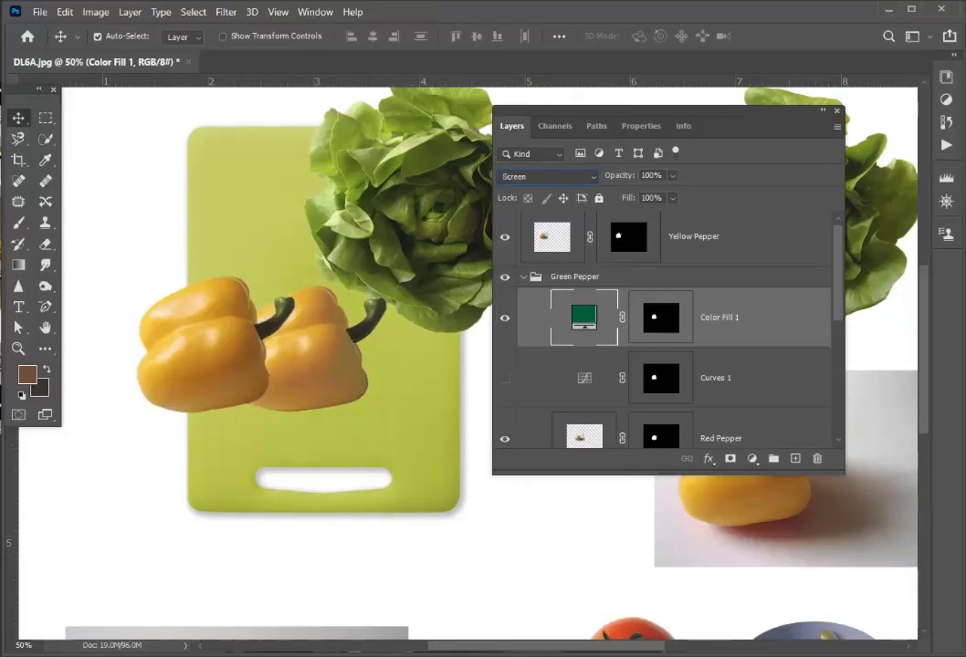
pyautogui.press('Down')
pyautogui.press('Down')
pyautogui.press('Down')
pyautogui.press('Down')
pyautogui.press('Down')
pyautogui.press('Down')
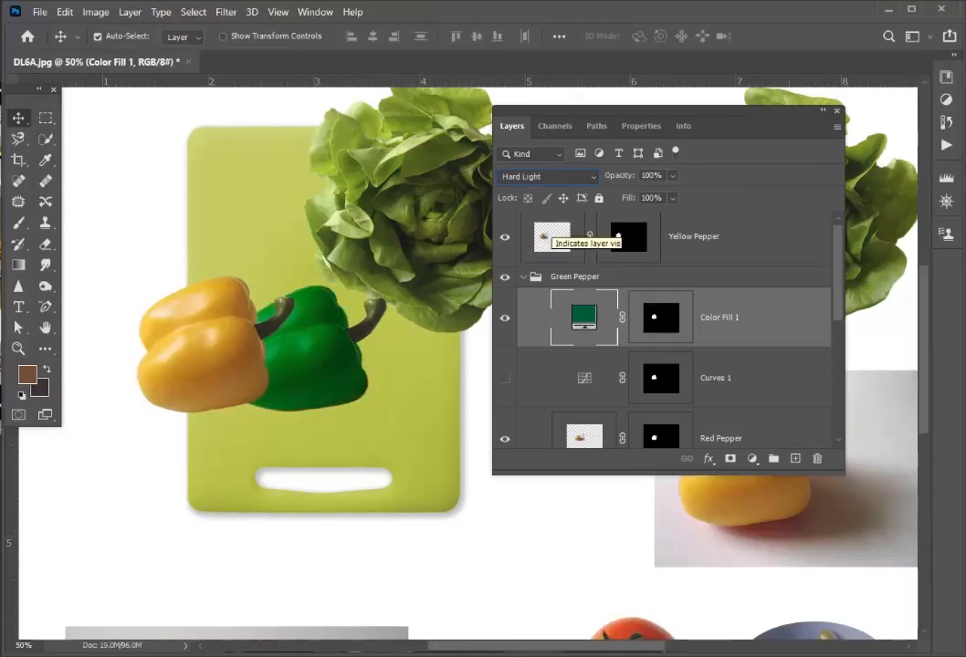
pyautogui.press('Down')
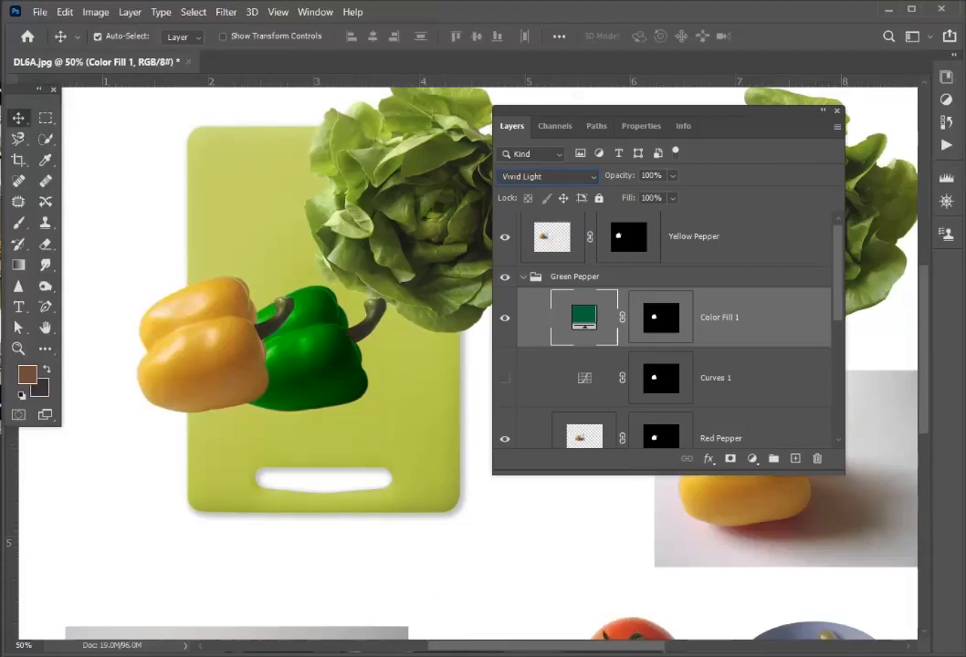
# - Lower the Color Fill 1 layer's opacity to 74% and try the Linear Light blend mode on it
pyautogui.moveTo(673, 176); pyautogui.dragTo(686, 194)
pyautogui.click(673, 176)
pyautogui.press('Return')
pyautogui.click(547, 176)
pyautogui.click(525, 432)
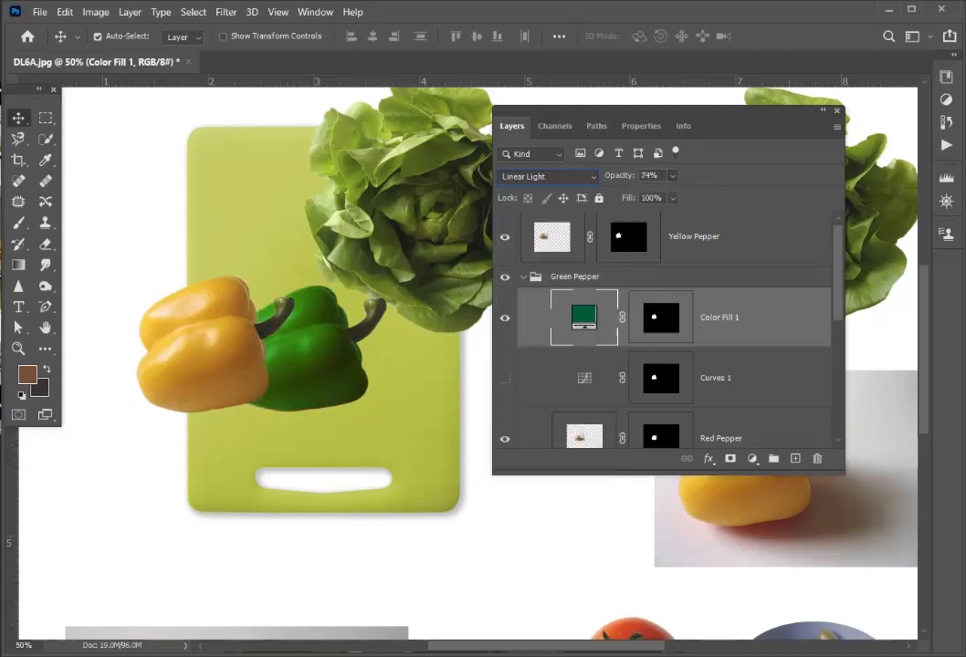
# - Try the remaining Color Fill 1 blend modes past Linear Light, including Difference, and settle on Hue
pyautogui.click(548, 177)
pyautogui.click(548, 176)
pyautogui.press('Down')
pyautogui.press('Down')
pyautogui.press('Down')
pyautogui.press('Down')
pyautogui.press('Down')
pyautogui.press('Down')
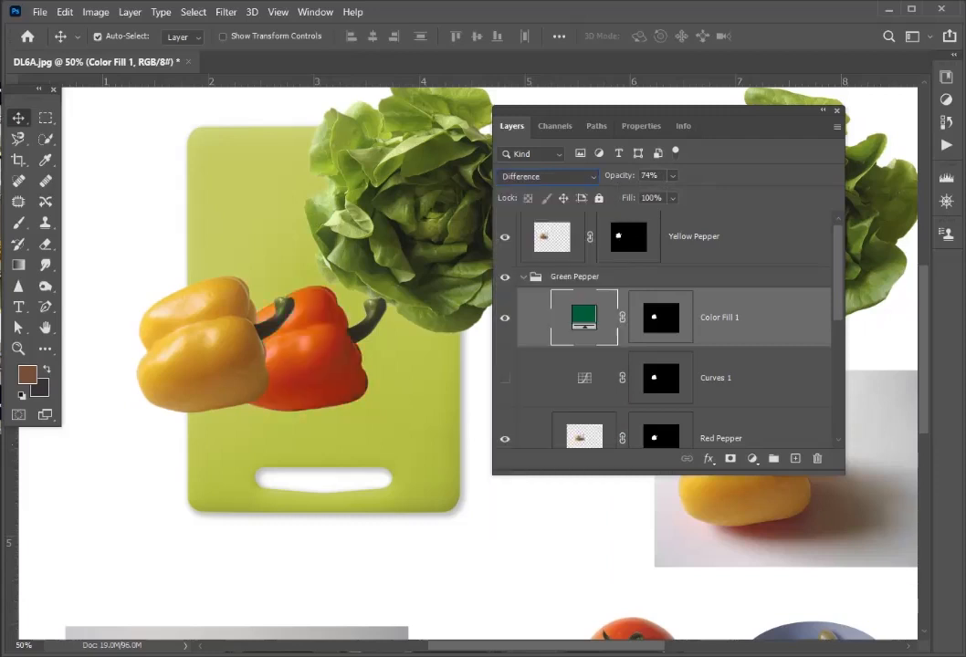
pyautogui.press('Down')
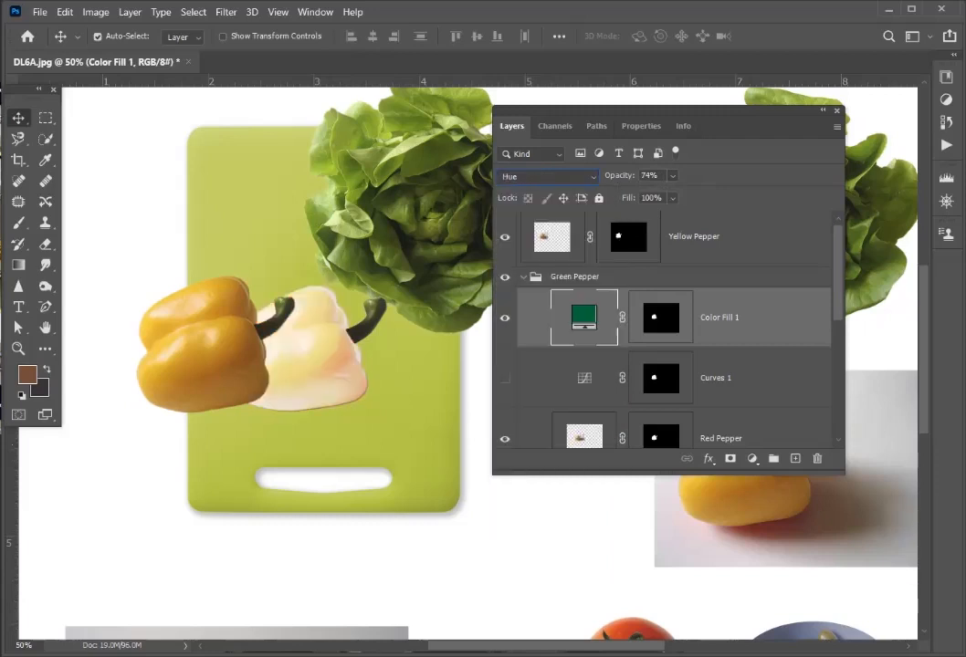
pyautogui.press('Down')
pyautogui.press('Up')
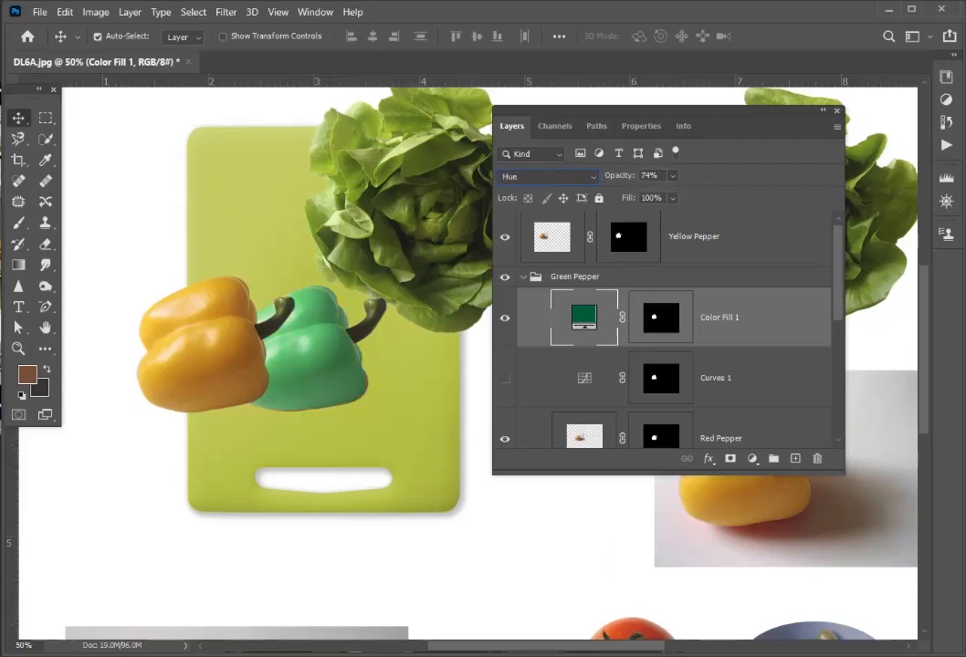
# - Change the Color Fill 1 color to the slightly darker green 085f33
pyautogui.doubleClick(584, 318)
pyautogui.moveTo(169, 341); pyautogui.dragTo(207, 131)
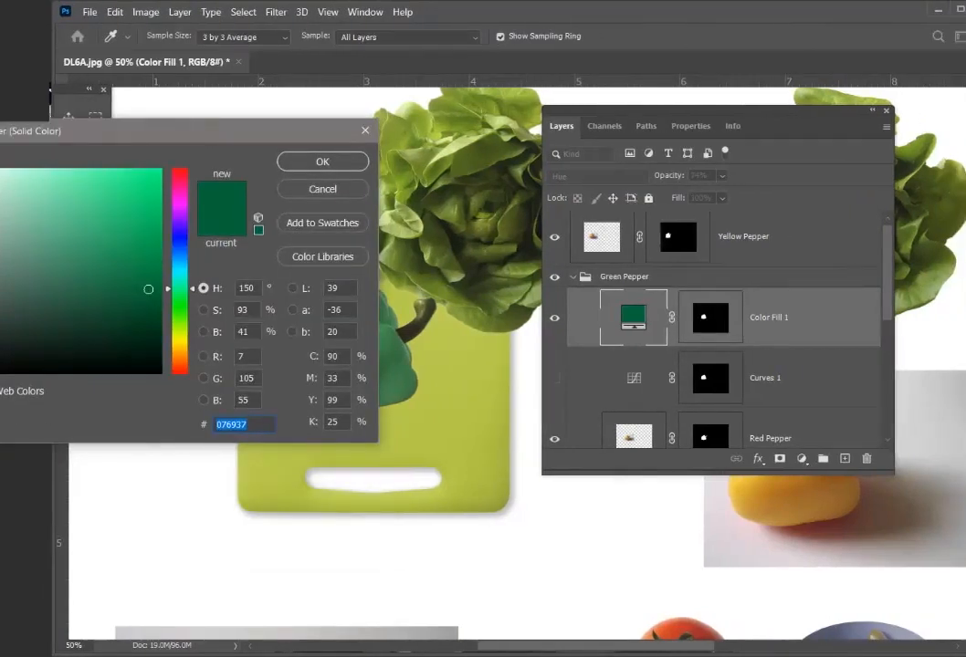
pyautogui.click(146, 298)
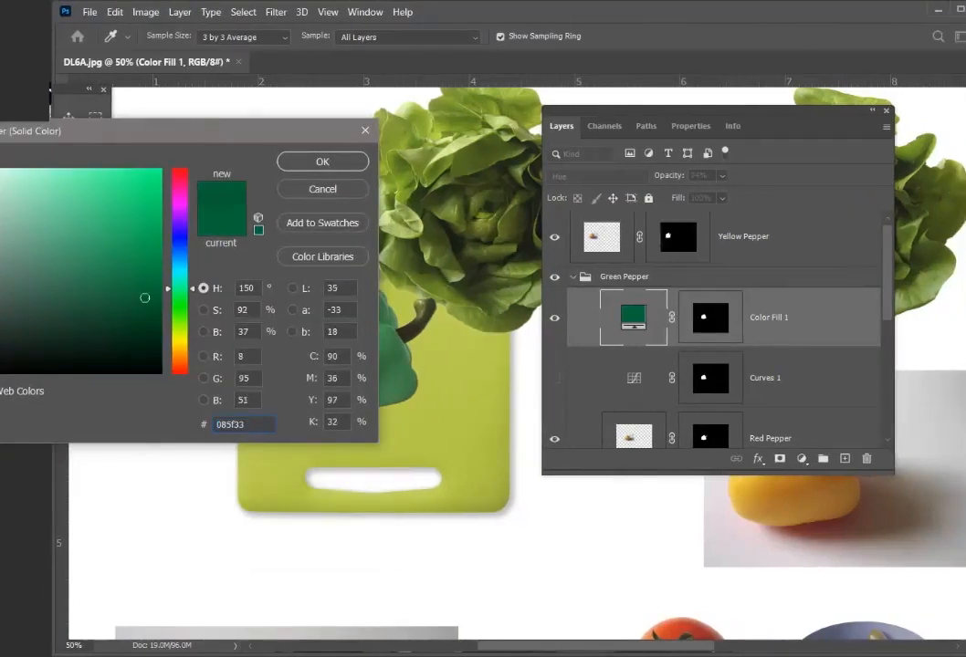
pyautogui.press('Return')
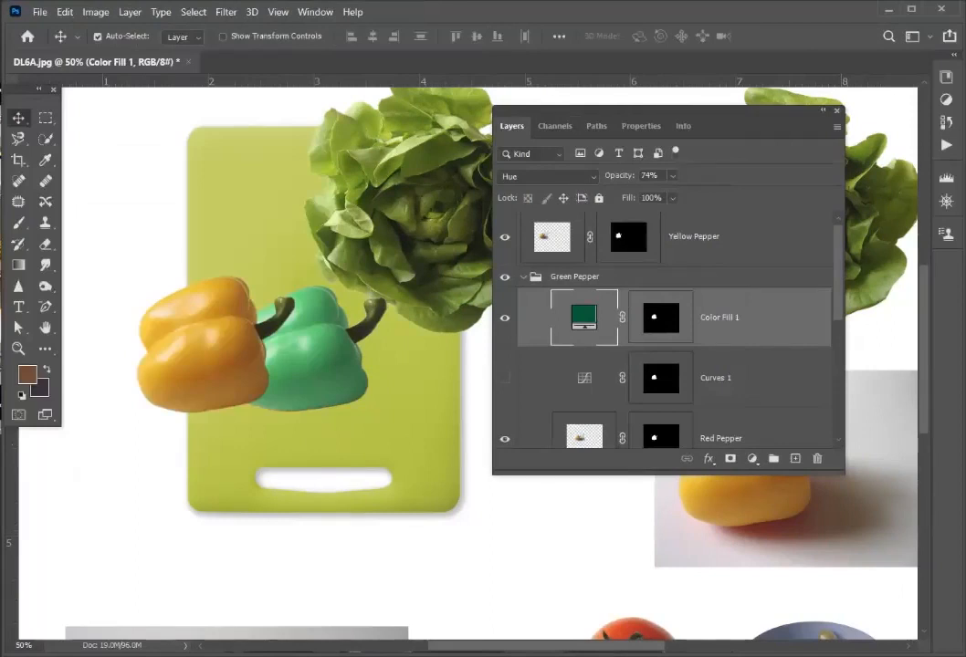
# - Compare Vivid Light and Linear Light on the Color Fill 1 layer, and set it to Hard Light at 72% opacity
pyautogui.click(549, 176)
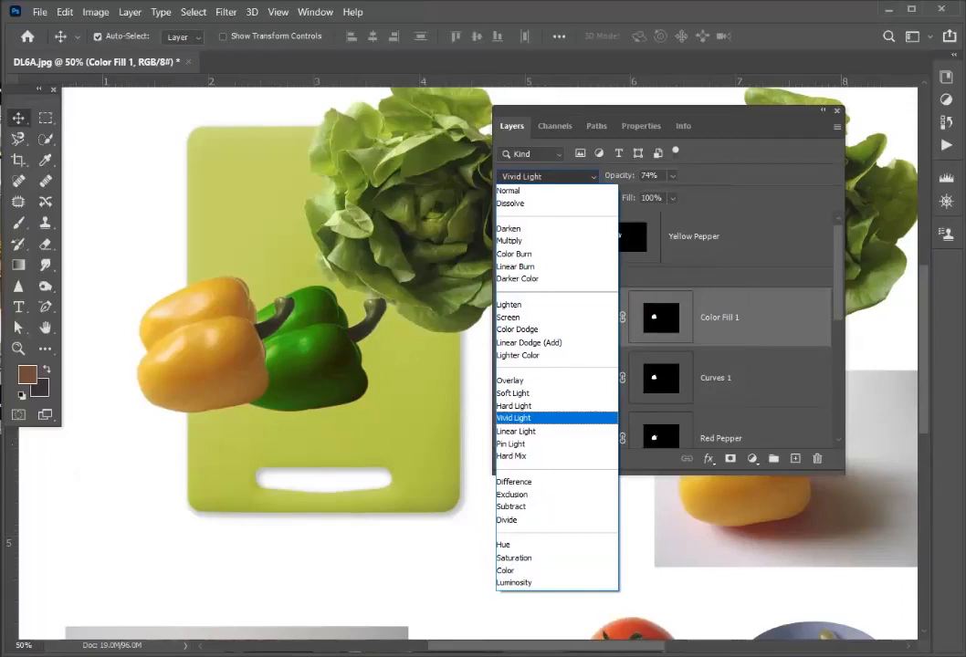
pyautogui.click(517, 431)
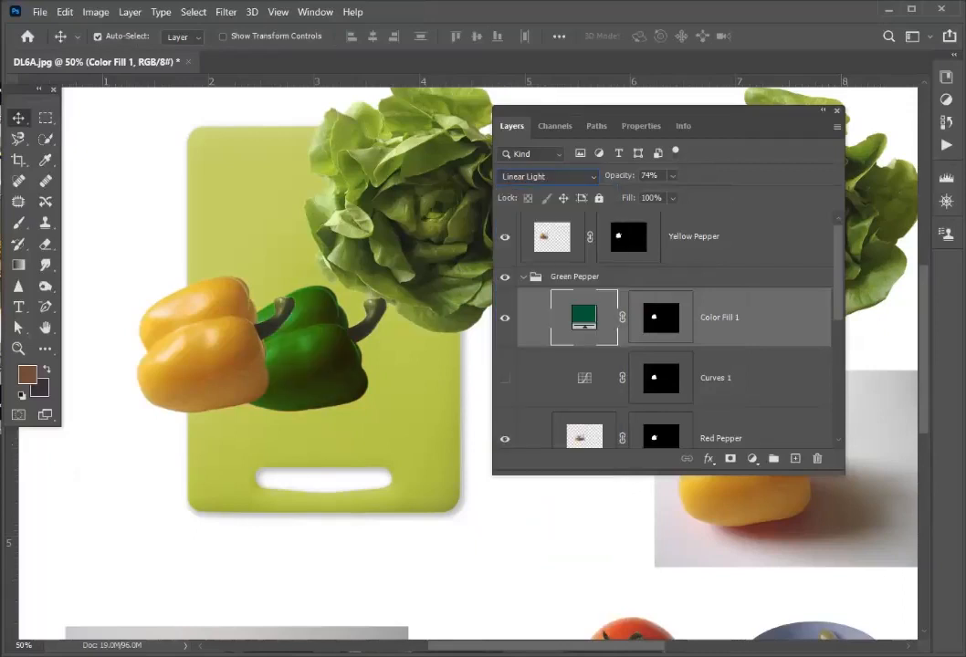
pyautogui.click(549, 176)
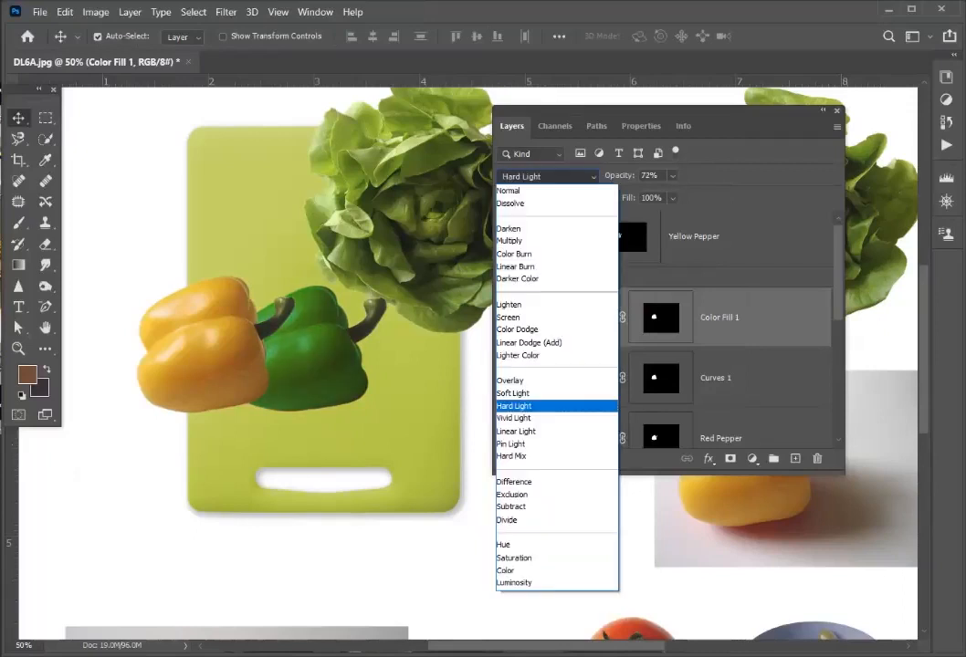
pyautogui.click(517, 406)
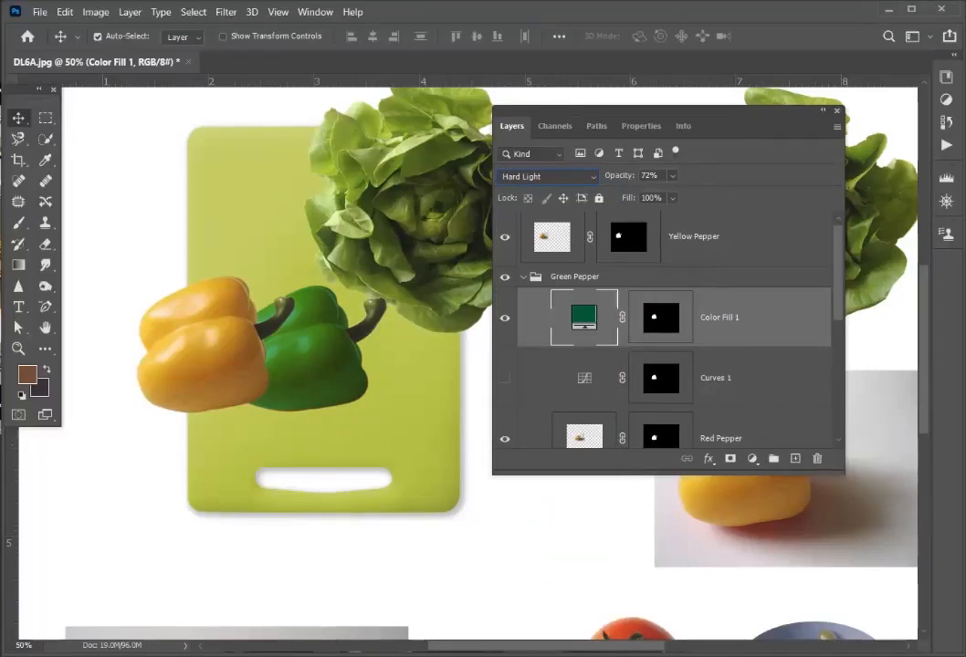
# - Move the layer list away from the lettuce and link the Color Fill 1, Curves 1 and Red Pepper layers in the Green Pepper group
pyautogui.click(523, 277)
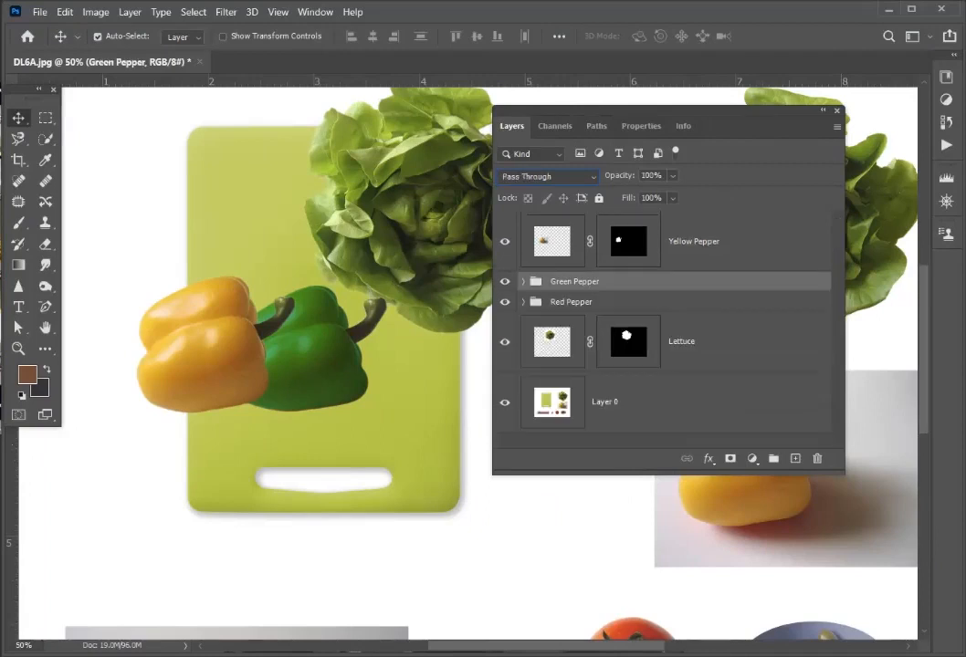
pyautogui.moveTo(657, 111); pyautogui.dragTo(712, 99)
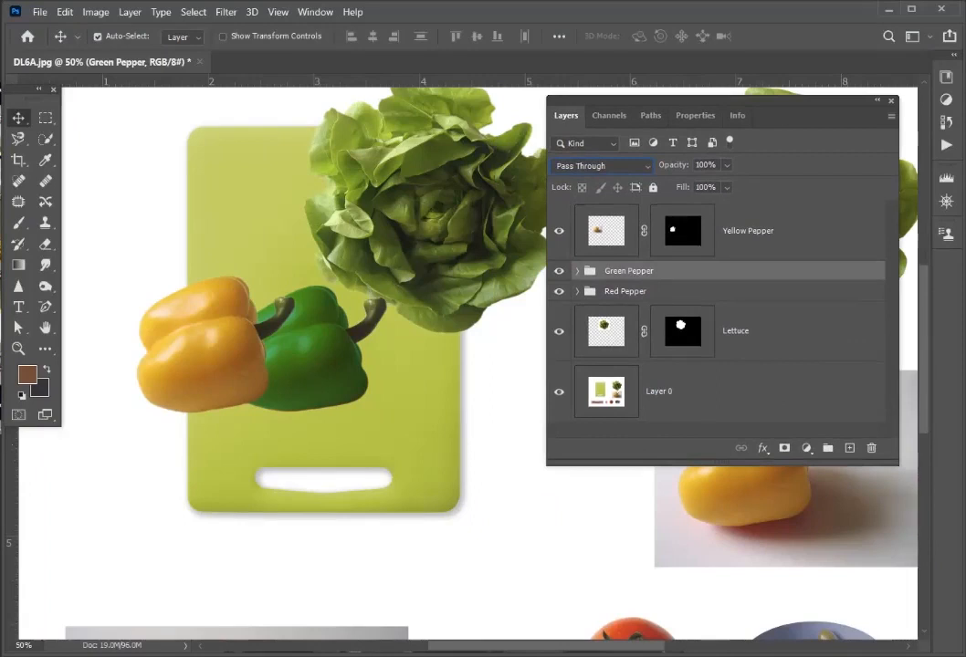
pyautogui.click(577, 272)
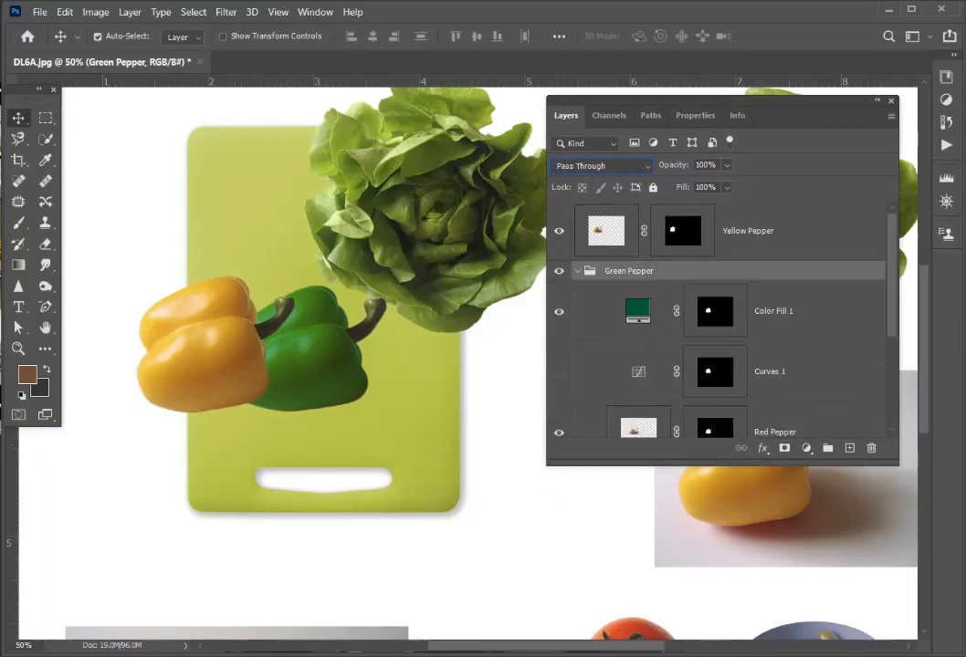
pyautogui.click(773, 312)
pyautogui.scroll(-1, 773, 315)
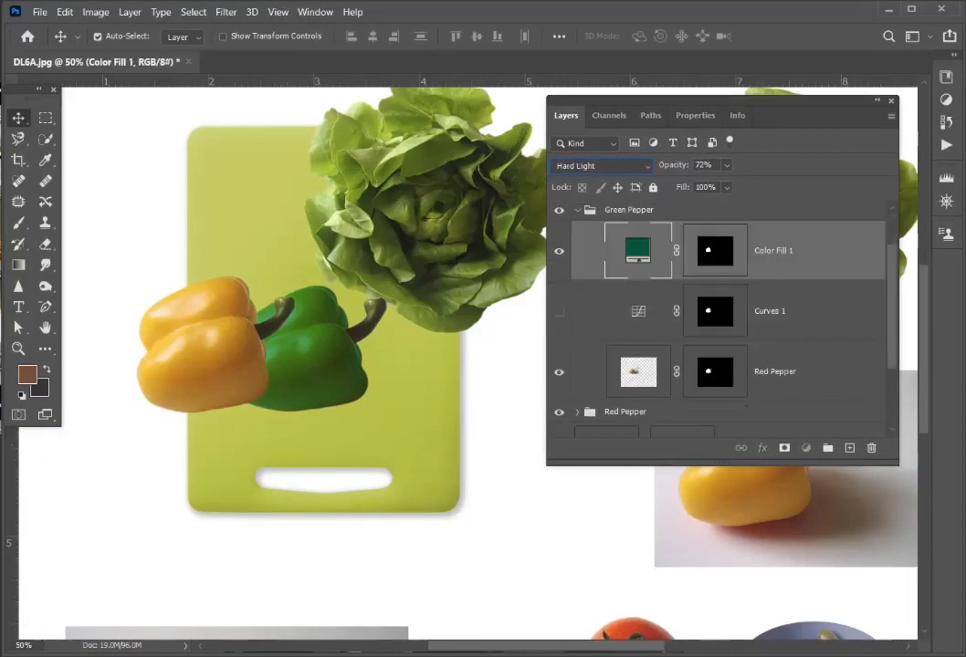
pyautogui.keyDown('shift'); pyautogui.click(775, 373); pyautogui.keyUp('shift')
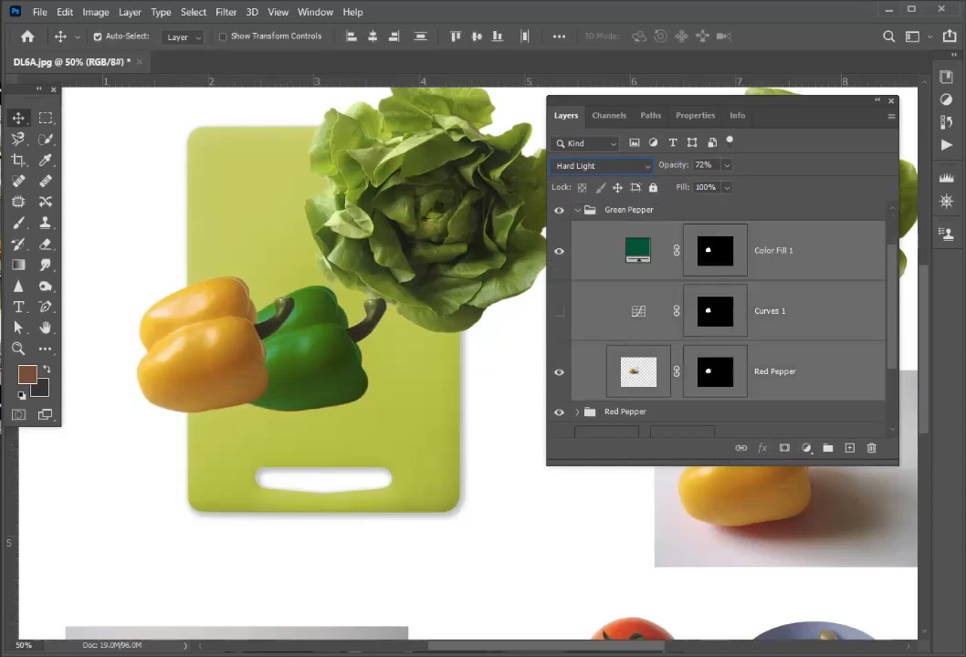
pyautogui.rightClick(790, 372)
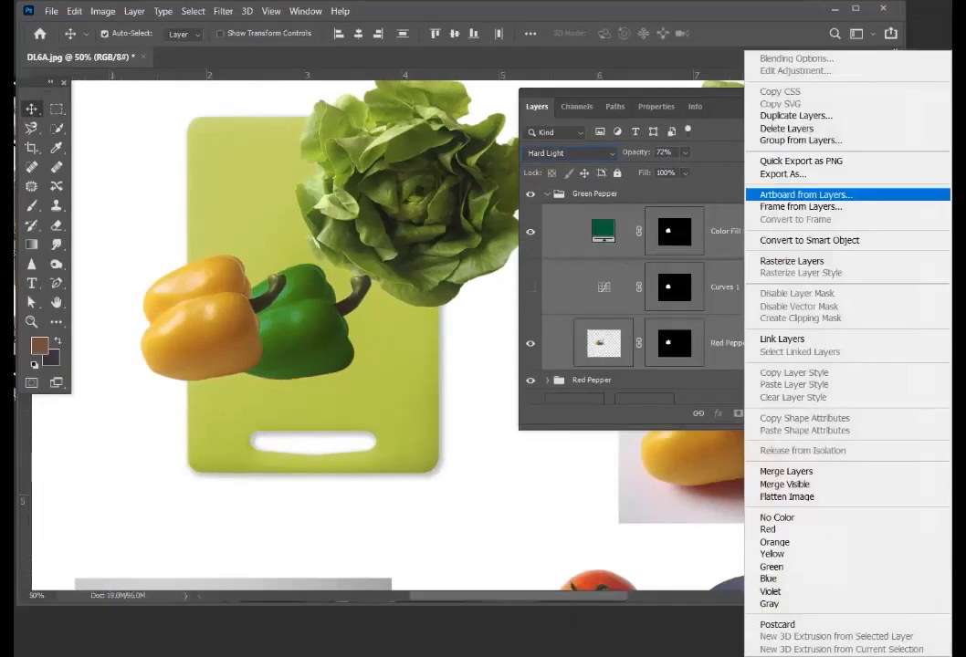
pyautogui.click(783, 338)
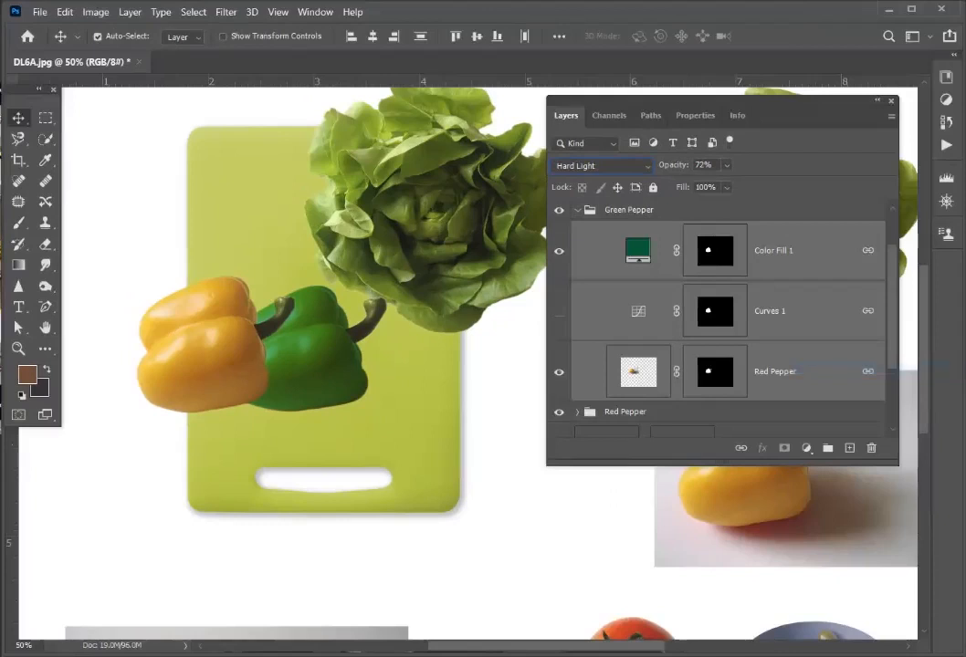
# - Move the linked green pepper rightward across the cutting board to uncover the red pepper, and collapse the Green Pepper group
pyautogui.click(577, 210)
pyautogui.moveTo(313, 324); pyautogui.dragTo(414, 324)
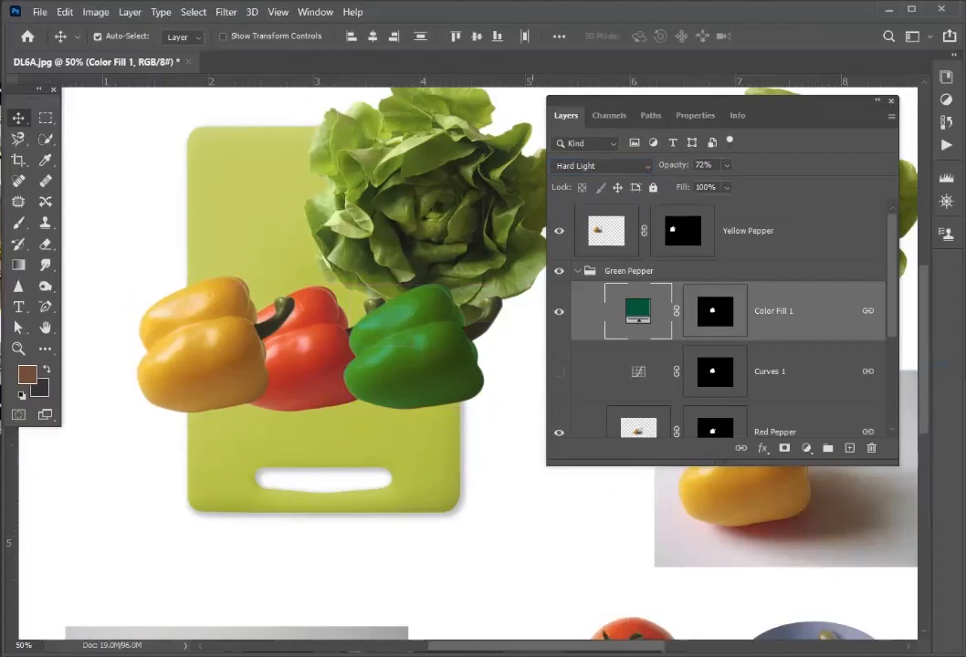
pyautogui.click(577, 271)
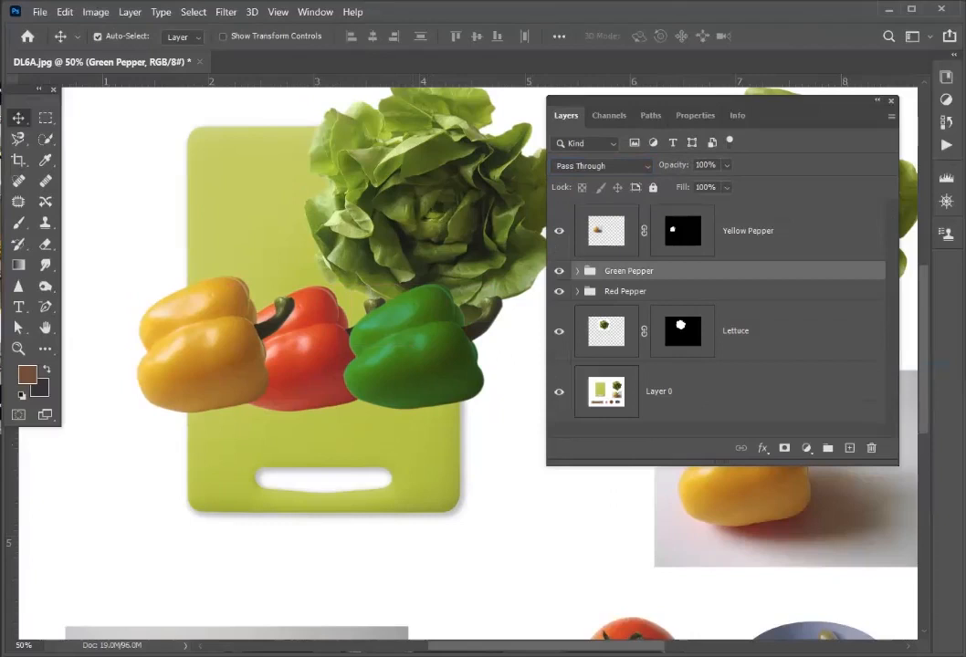
# - Place the Red Pepper group above the Green Pepper group and shift the red pepper slightly right over the green one
pyautogui.click(625, 291)
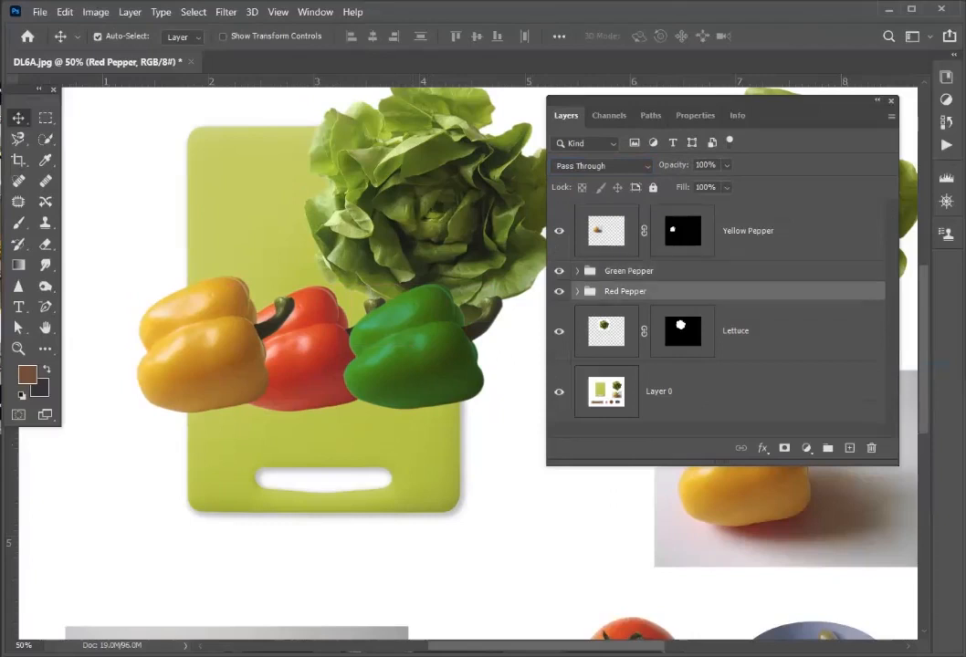
pyautogui.moveTo(626, 291); pyautogui.dragTo(625, 267)
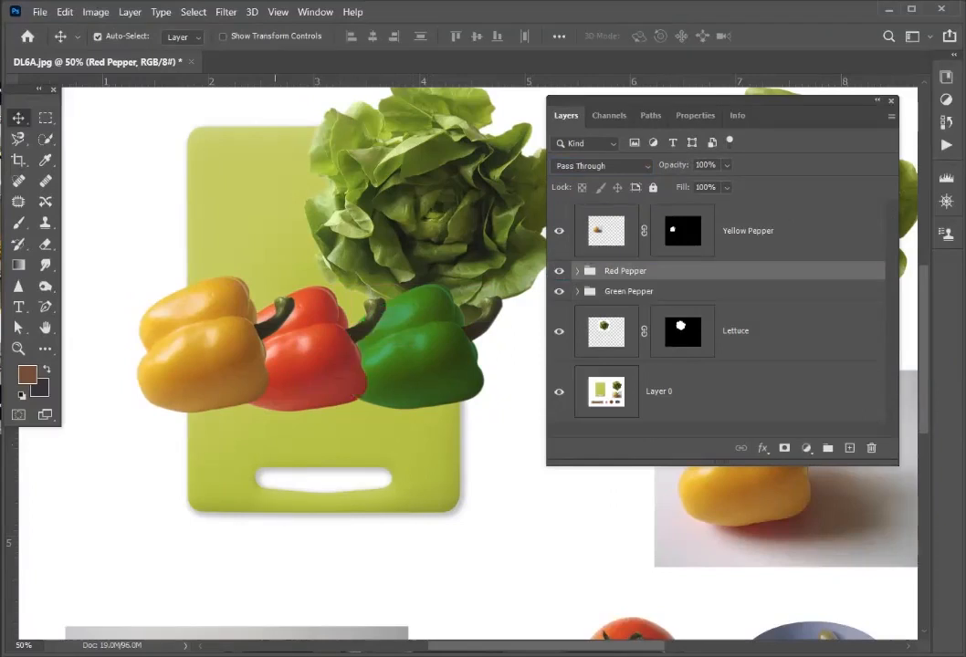
pyautogui.moveTo(324, 362); pyautogui.dragTo(346, 360)
# - Free-transform the linked green pepper layers: rotate them about 8.8°, nudge them down and scale them to about 92%
pyautogui.click(433, 356)
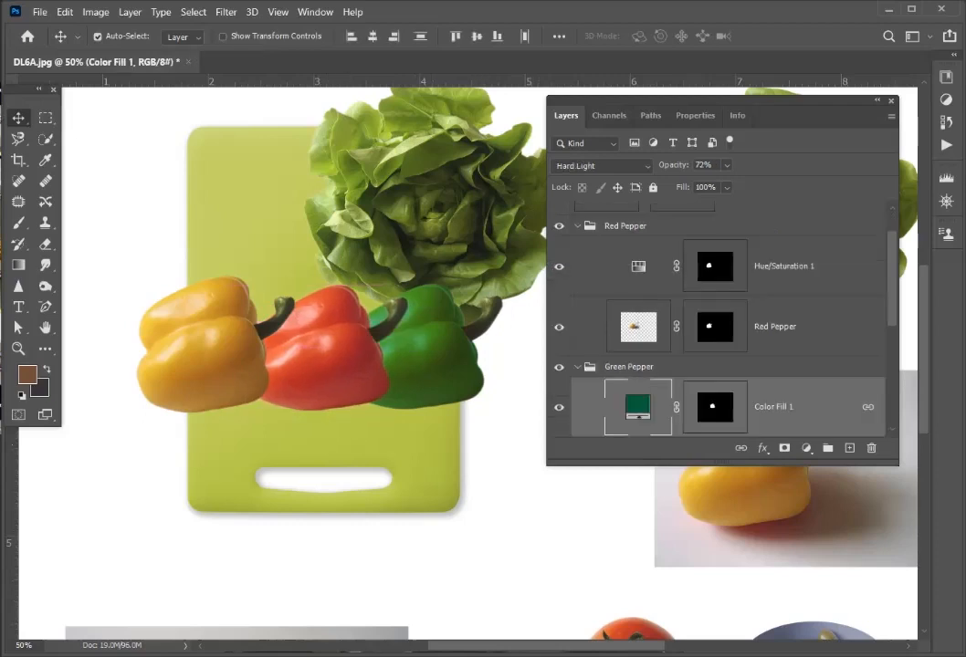
pyautogui.hotkey('ctrl', 't')
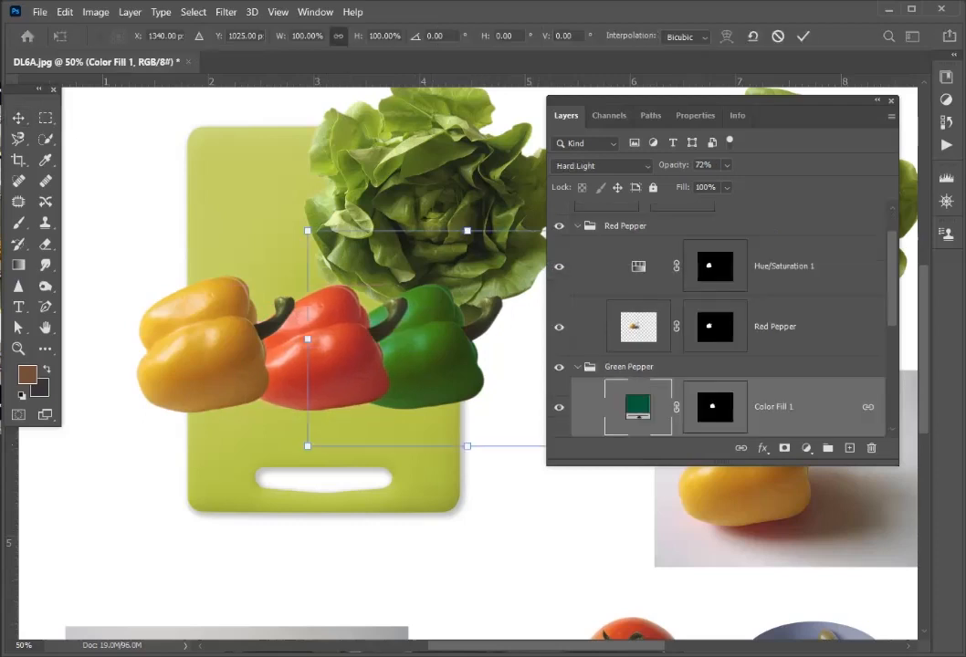
pyautogui.moveTo(292, 217); pyautogui.dragTo(312, 192)
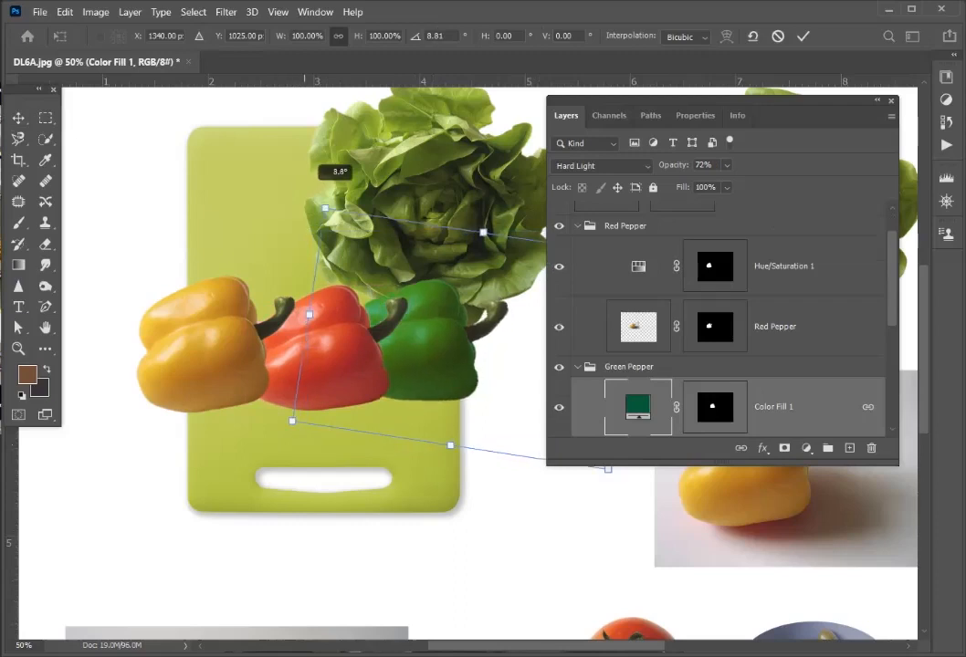
pyautogui.moveTo(420, 333)
pyautogui.mouseDown()
pyautogui.moveTo(428, 348)
pyautogui.moveTo(421, 343)
pyautogui.mouseUp()
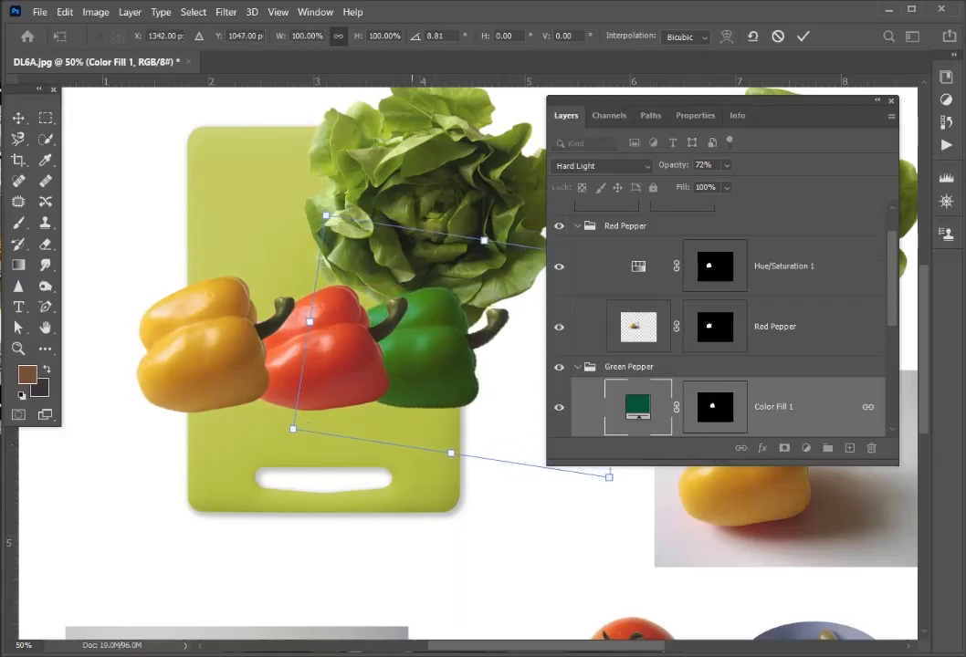
pyautogui.moveTo(484, 240); pyautogui.dragTo(481, 256)
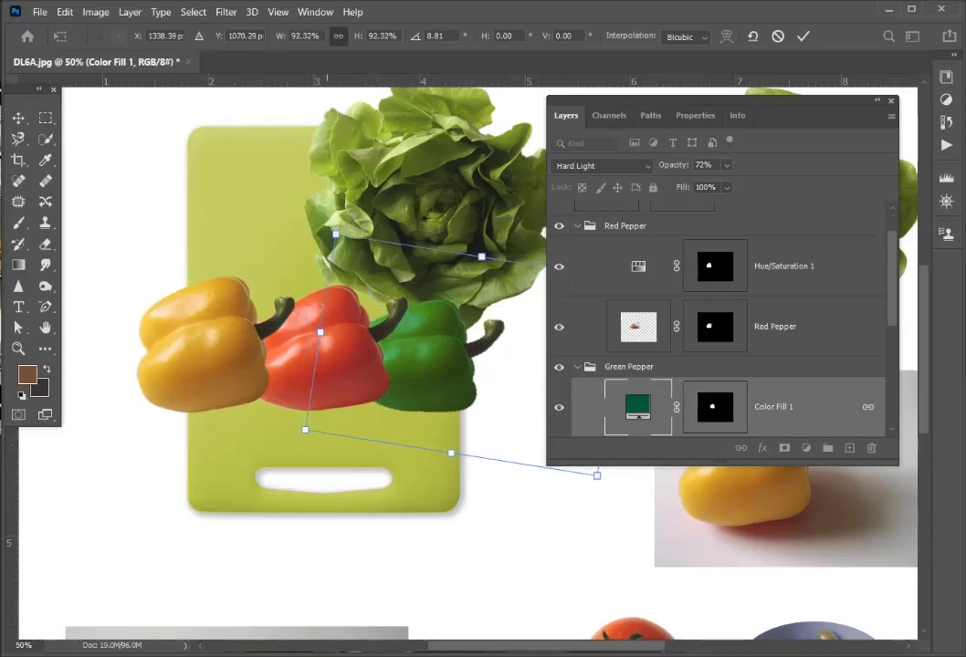
# - Distort the green pepper by pulling the two corners on the red pepper's side inward
pyautogui.rightClick(429, 348)
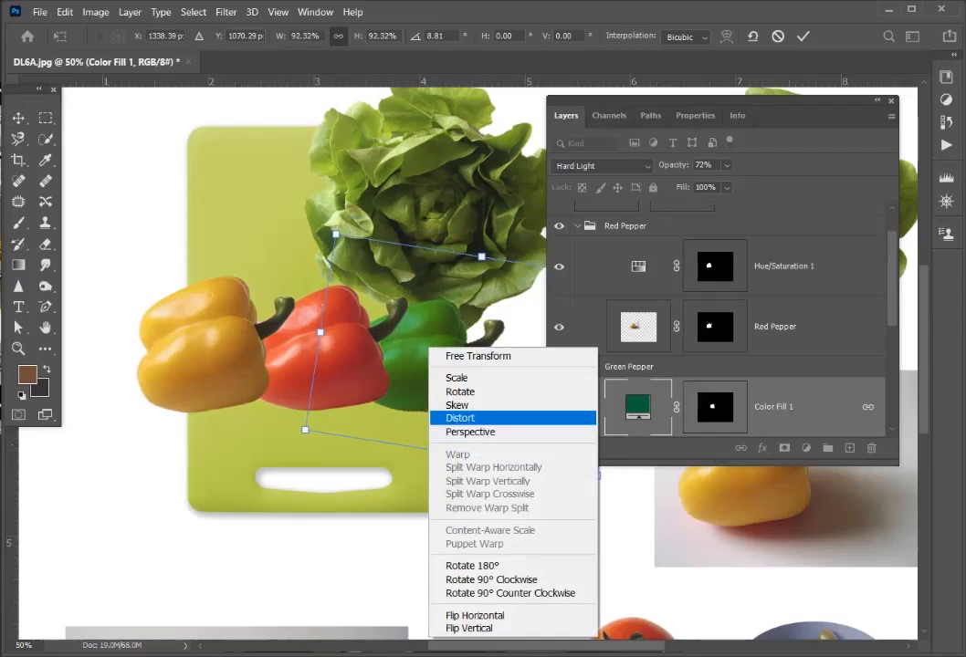
pyautogui.click(460, 418)
pyautogui.moveTo(336, 234); pyautogui.dragTo(361, 250)
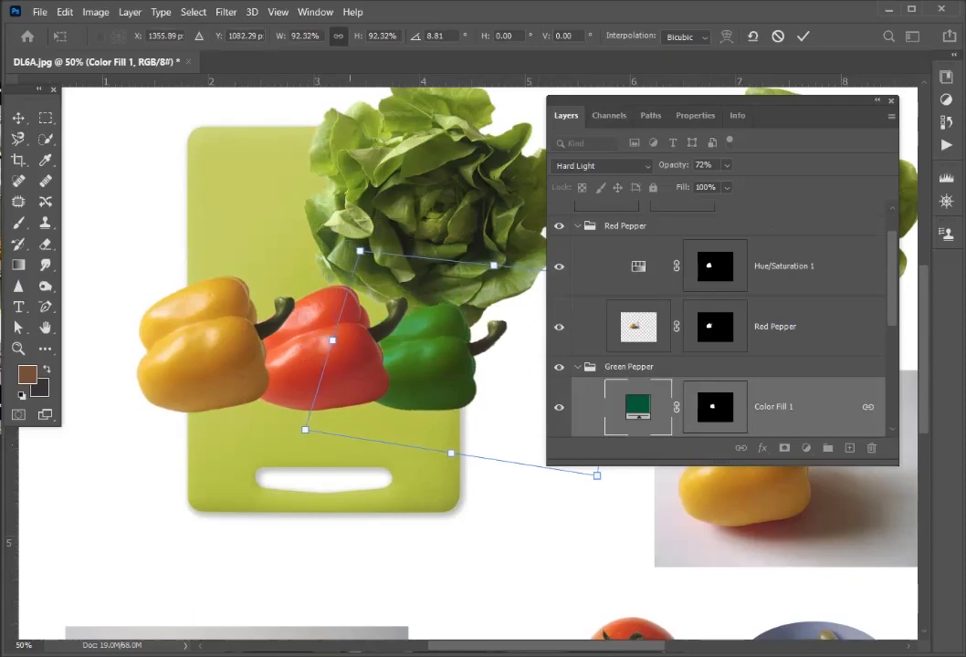
pyautogui.moveTo(305, 430); pyautogui.dragTo(342, 418)
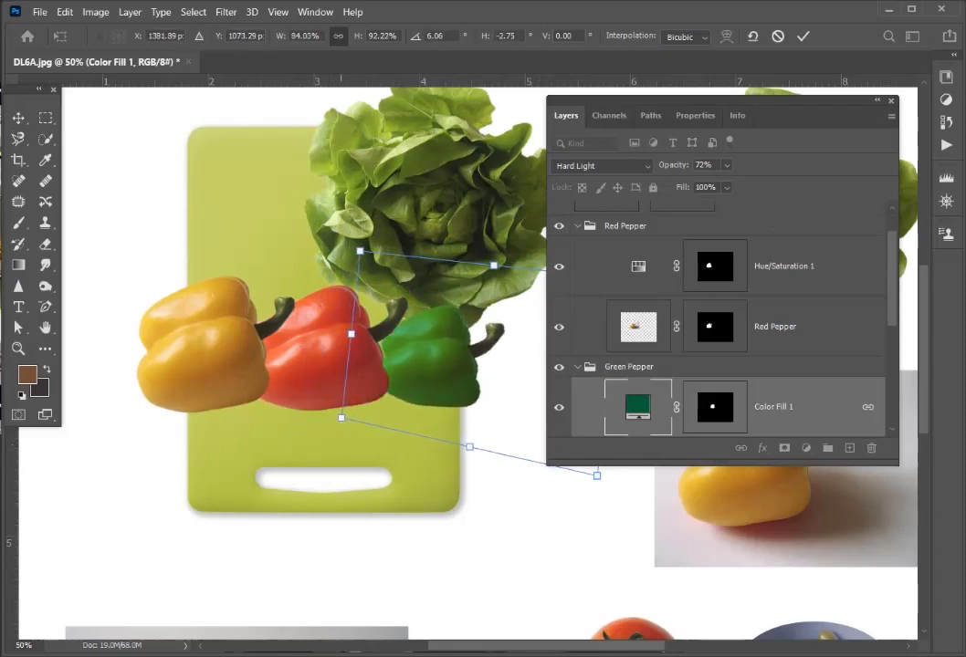
pyautogui.moveTo(360, 251); pyautogui.dragTo(387, 249)
# - Free-transform the green pepper to stretch it back toward the red pepper, nudge it slightly up, and apply the transformation
pyautogui.rightClick(432, 344)
pyautogui.click(484, 353)
pyautogui.moveTo(365, 334); pyautogui.dragTo(330, 329)
pyautogui.moveTo(424, 354); pyautogui.dragTo(421, 349)
pyautogui.press('Return')
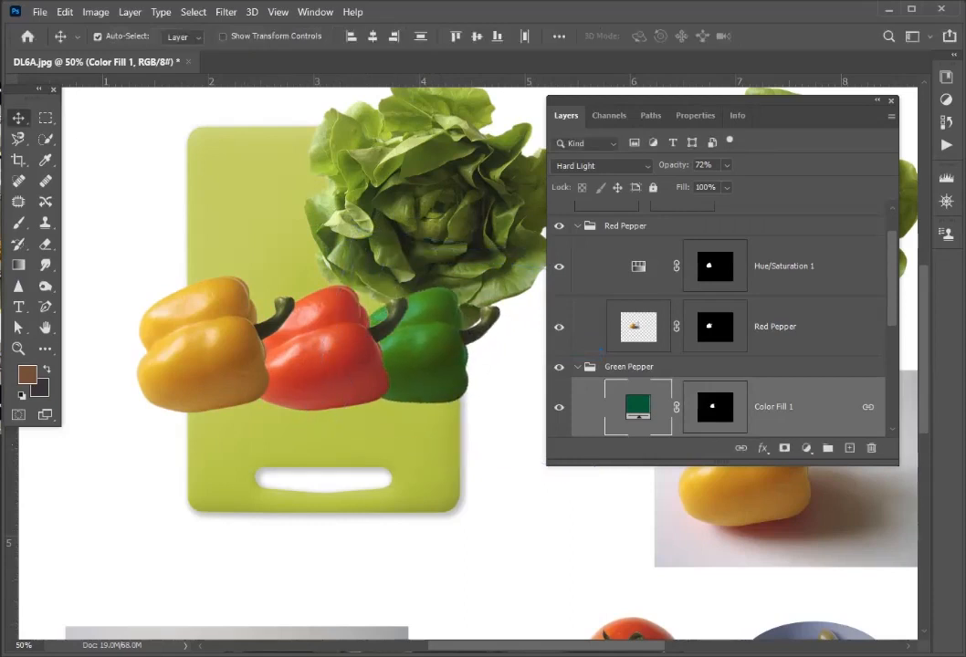
# - Collapse the layer list and shift the green pepper slightly right, away from the red pepper
pyautogui.click(877, 101)
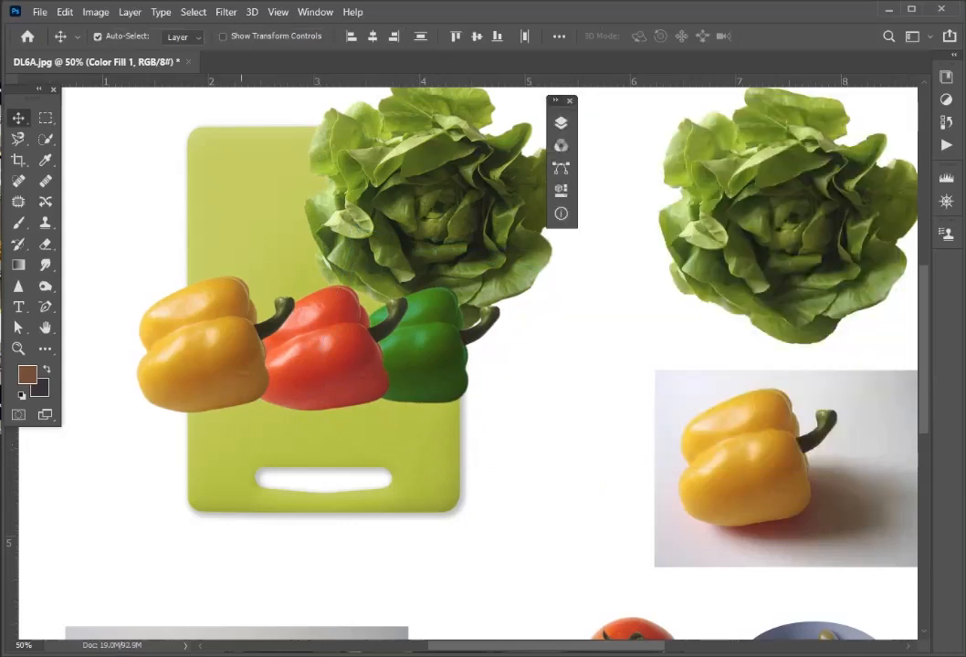
pyautogui.hotkey('ctrl', '0')
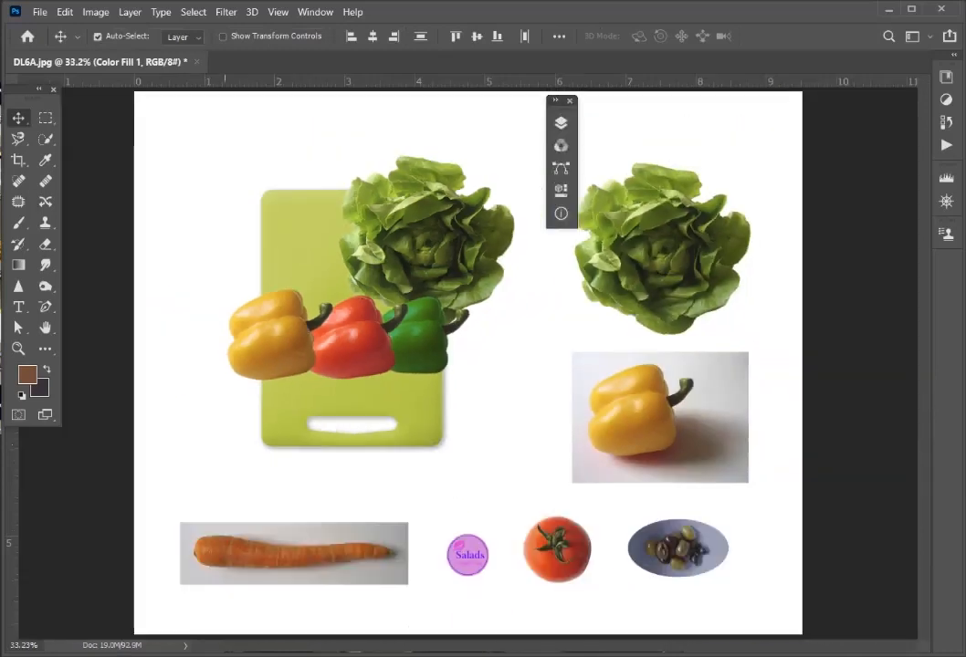
pyautogui.moveTo(422, 336); pyautogui.dragTo(430, 335)
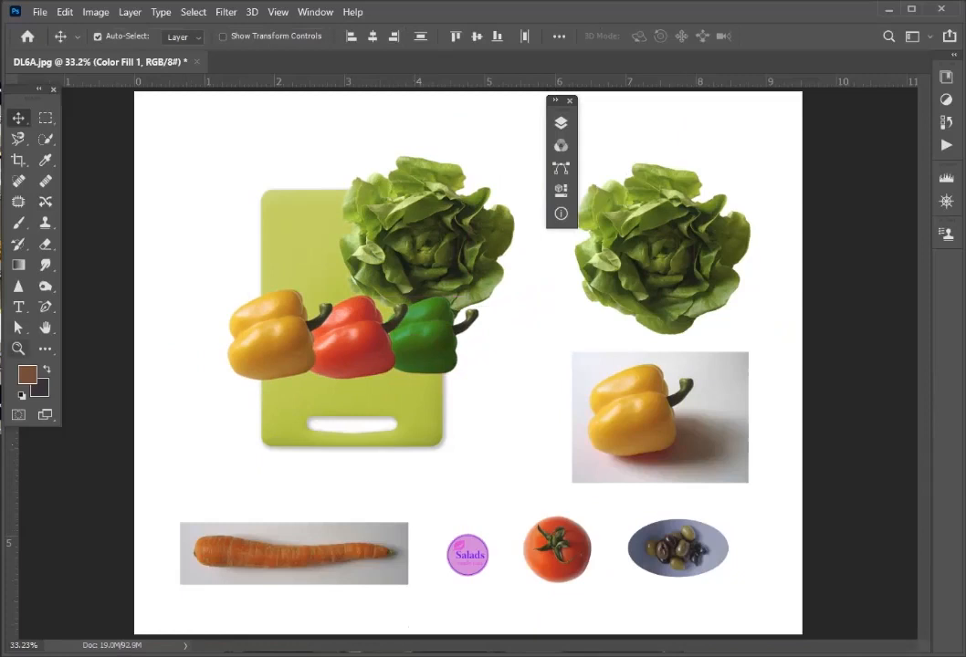
# - Activate the Rectangular Marquee tool for the olive plate and reopen the layer list, placing it clear of the olives
pyautogui.click(18, 349)
pyautogui.moveTo(616, 508); pyautogui.dragTo(690, 507)
pyautogui.moveTo(653, 446); pyautogui.dragTo(298, 101)
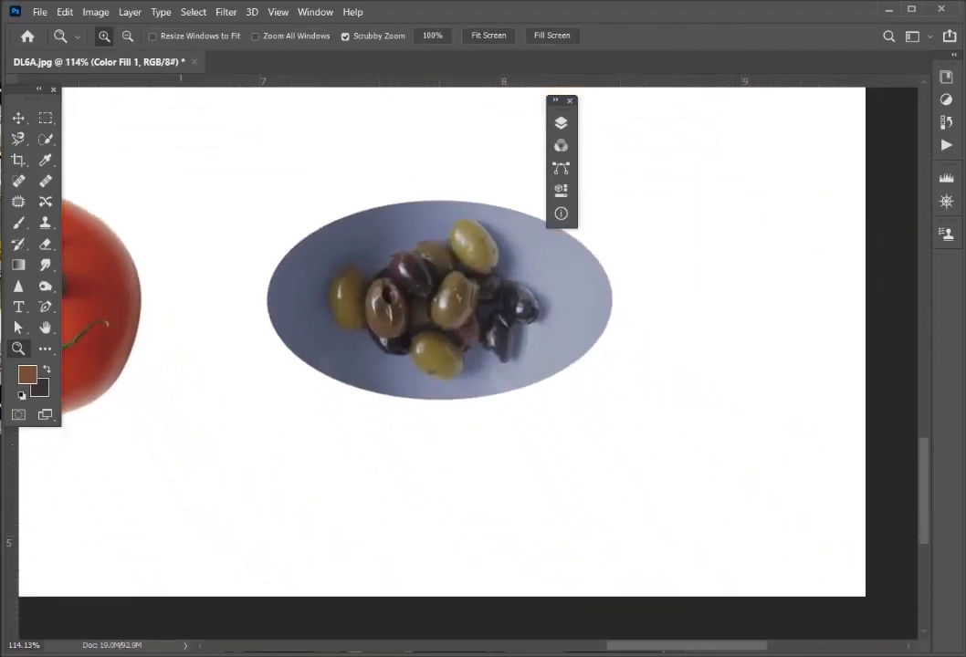
pyautogui.press('v')
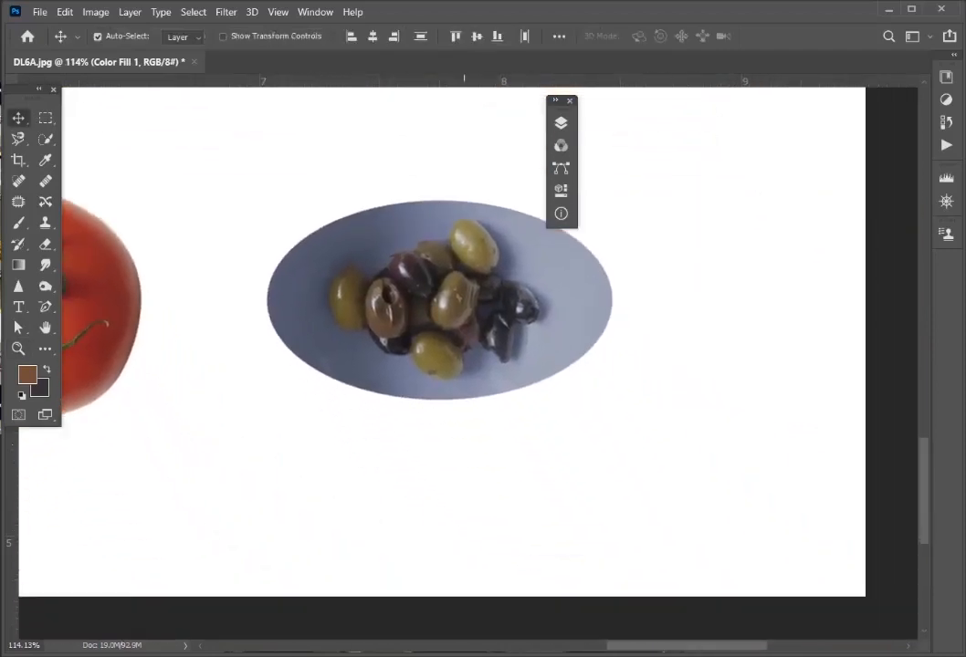
pyautogui.press('m')
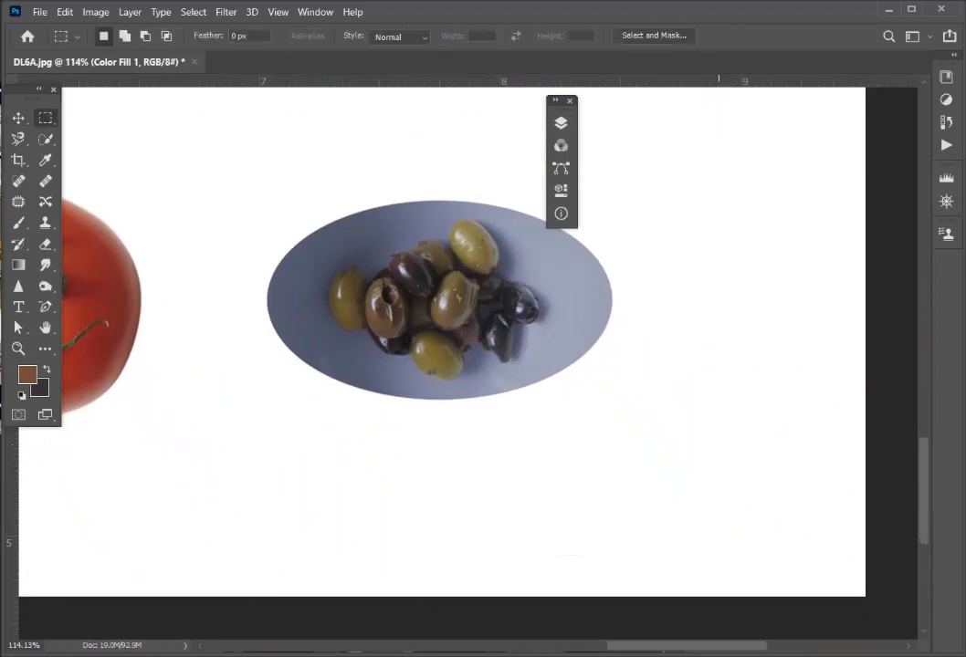
pyautogui.press('F7')
pyautogui.moveTo(438, 116); pyautogui.dragTo(854, 217)
# - With Layer 0 active, marquee-select the whole olive plate with a loose rectangle and copy it to a new layer
pyautogui.moveTo(216, 170); pyautogui.dragTo(664, 424)
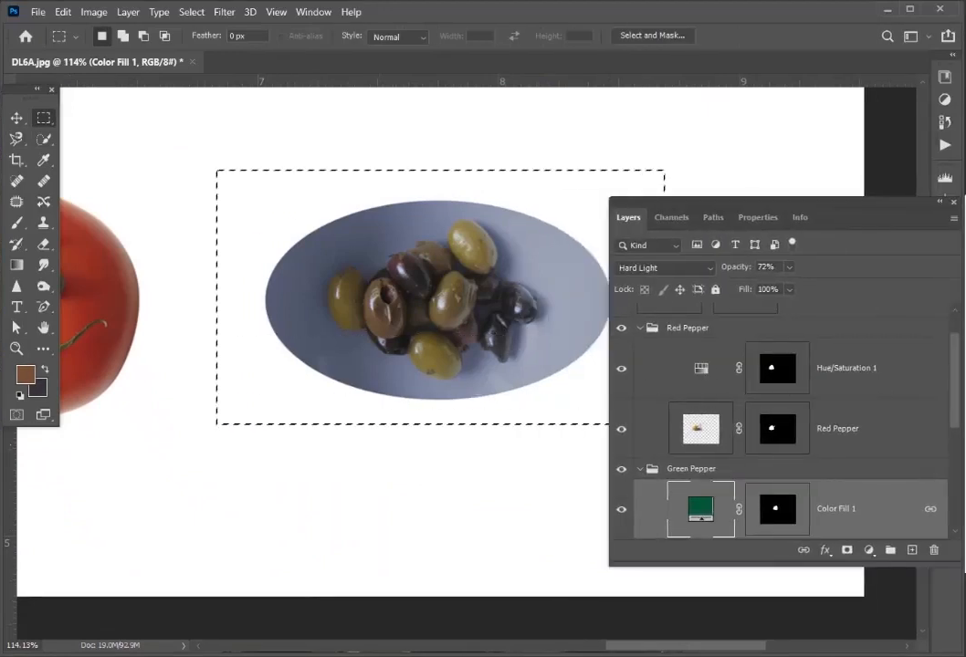
pyautogui.scroll(-5, 776, 430)
pyautogui.click(744, 511)
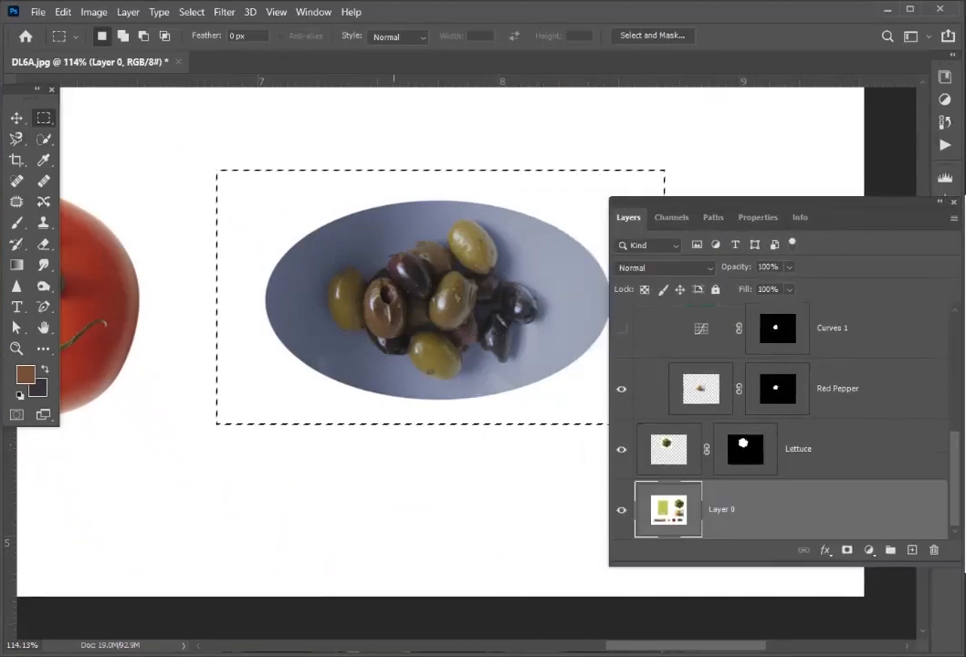
pyautogui.click(236, 176)
pyautogui.moveTo(236, 177); pyautogui.dragTo(650, 439)
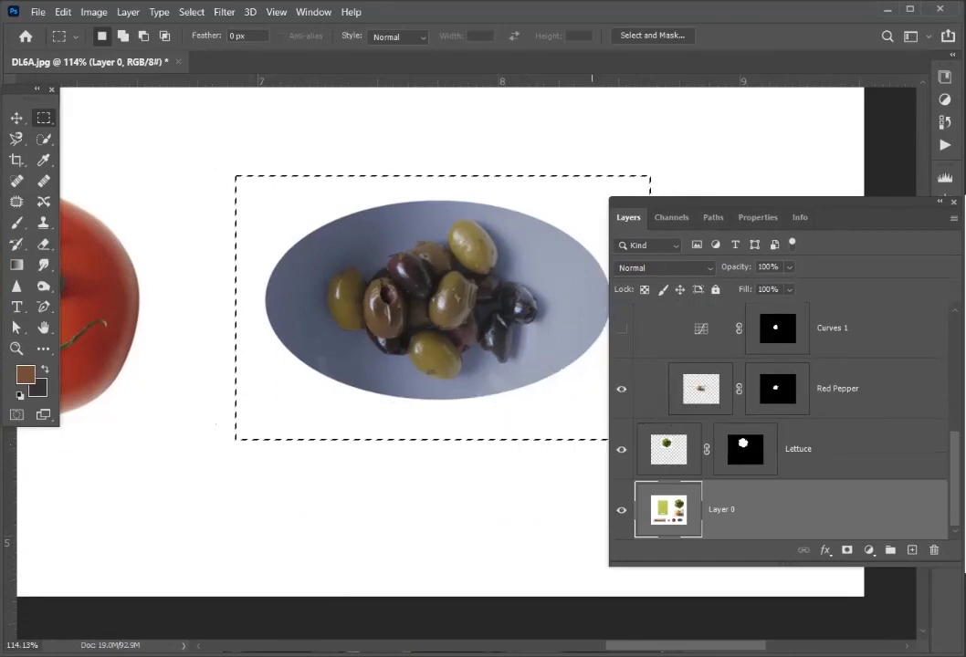
pyautogui.hotkey('ctrl', 'j')
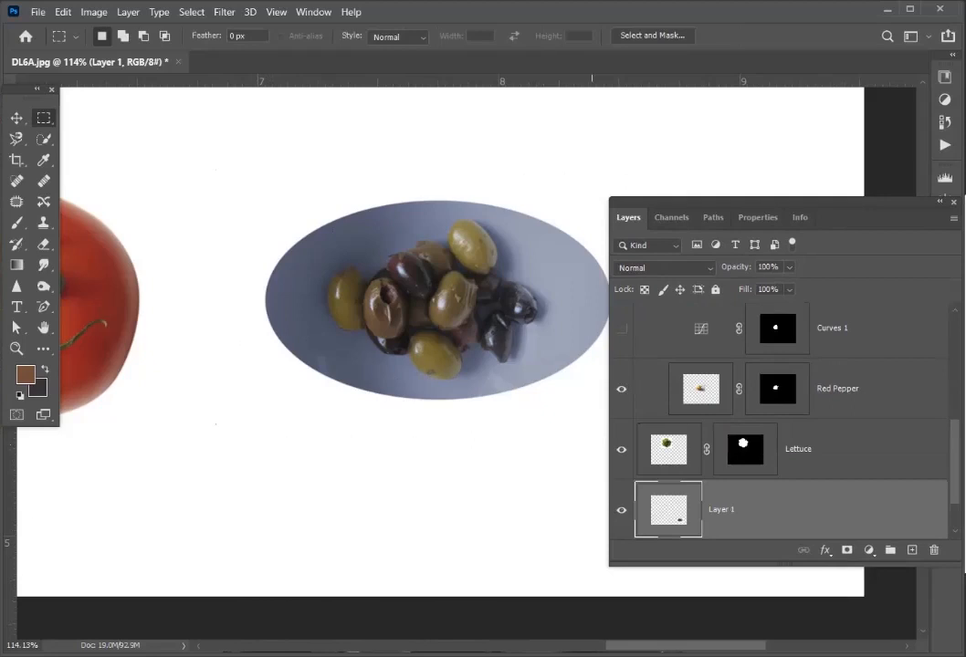
# - Move the copied olive plate to the blank area beside the cutting board's upper-left corner
pyautogui.hotkey('ctrl', '0')
pyautogui.press('v')
pyautogui.moveTo(681, 572); pyautogui.dragTo(282, 215)
pyautogui.click(16, 349)
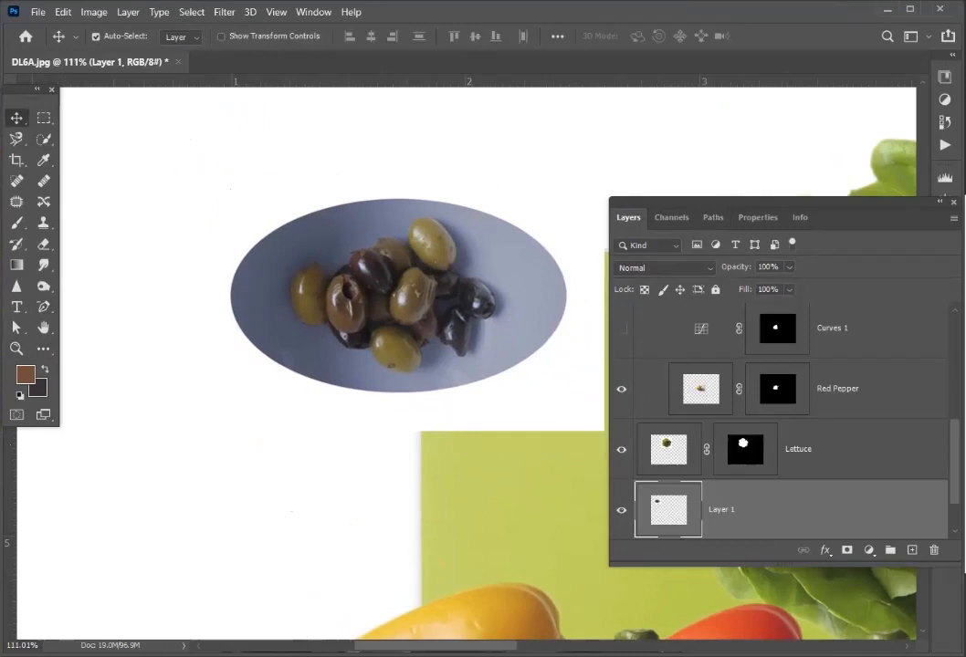
# - Duplicate the olive plate layer within DL6A.jpg, keeping the suggested name
pyautogui.click(953, 218)
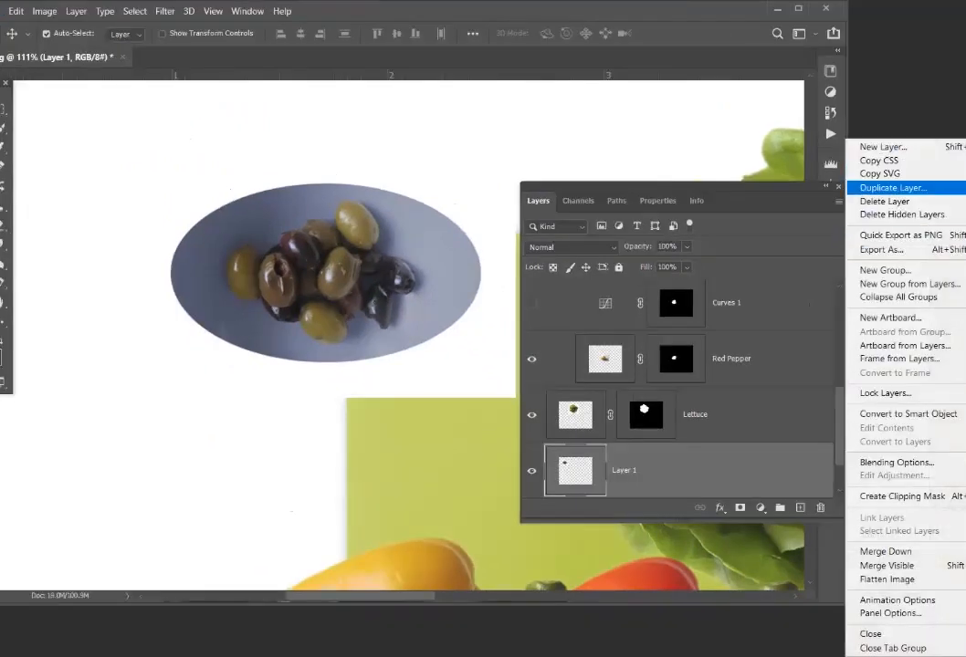
pyautogui.click(893, 187)
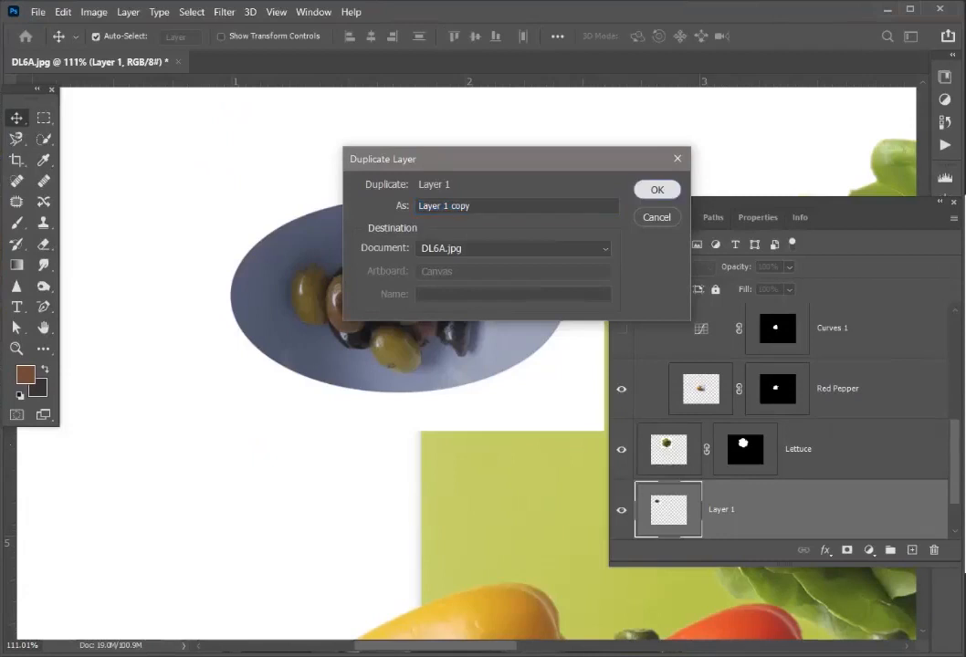
pyautogui.press('Return')
# - Rename the original olive plate layer as Olives and its duplicate as Olives 2
pyautogui.scroll(-2, 791, 420)
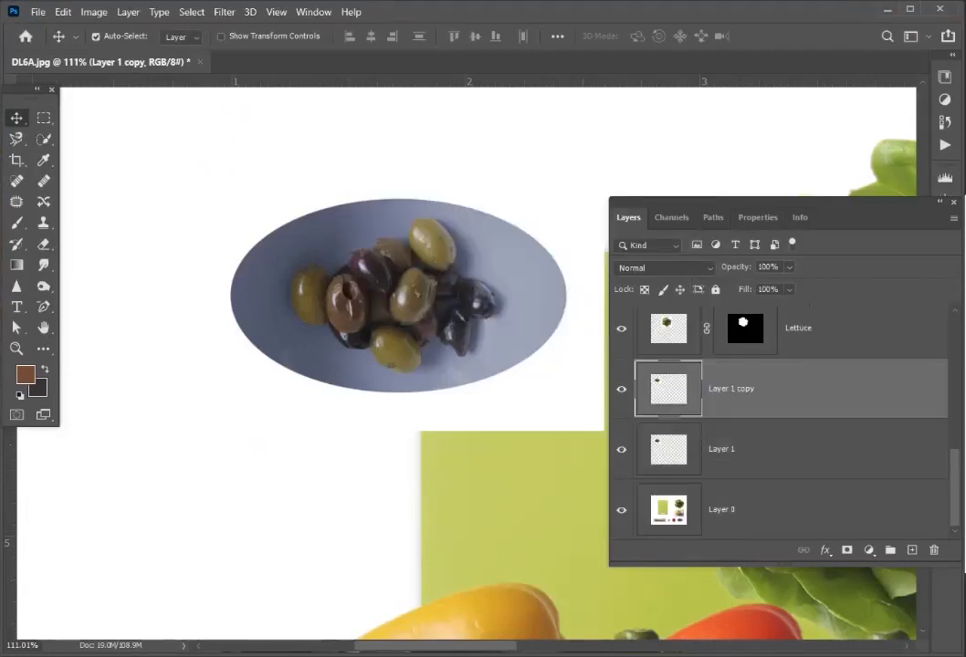
pyautogui.doubleClick(722, 449)
pyautogui.write('Olives')
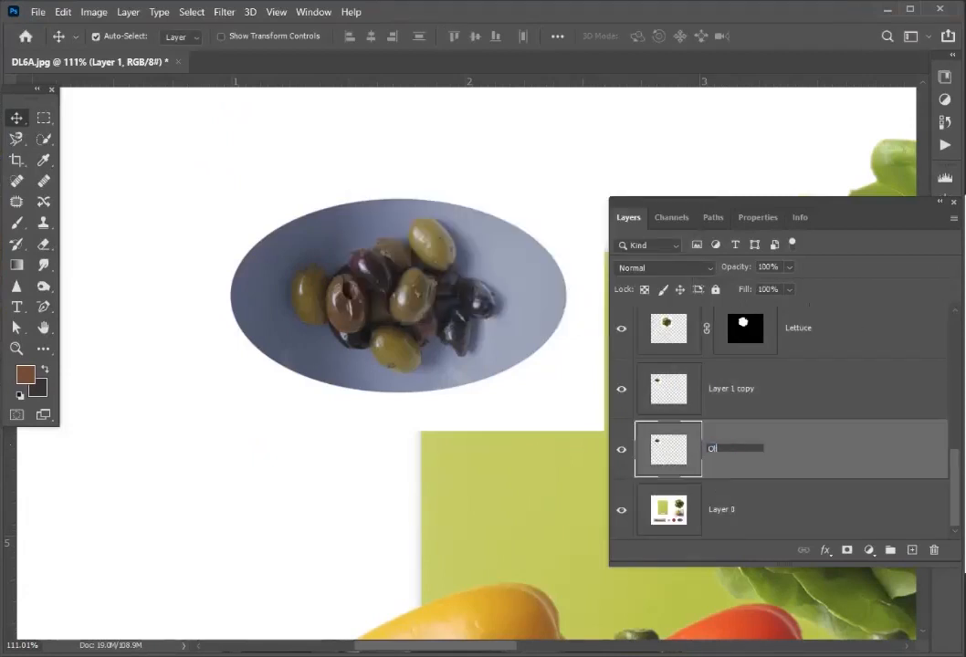
pyautogui.press('Return')
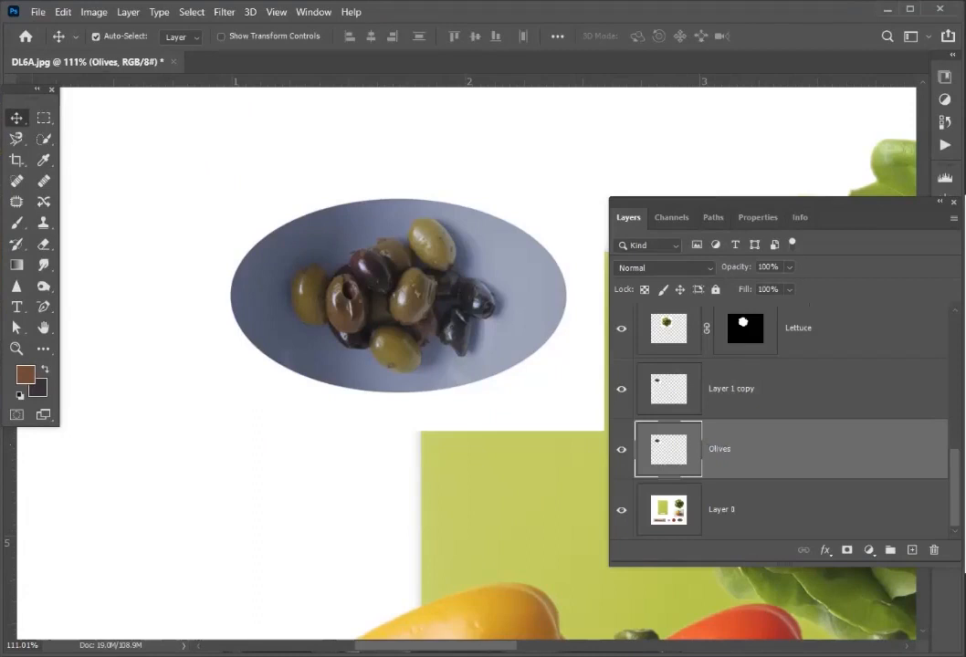
pyautogui.doubleClick(730, 389)
pyautogui.write('Ol')
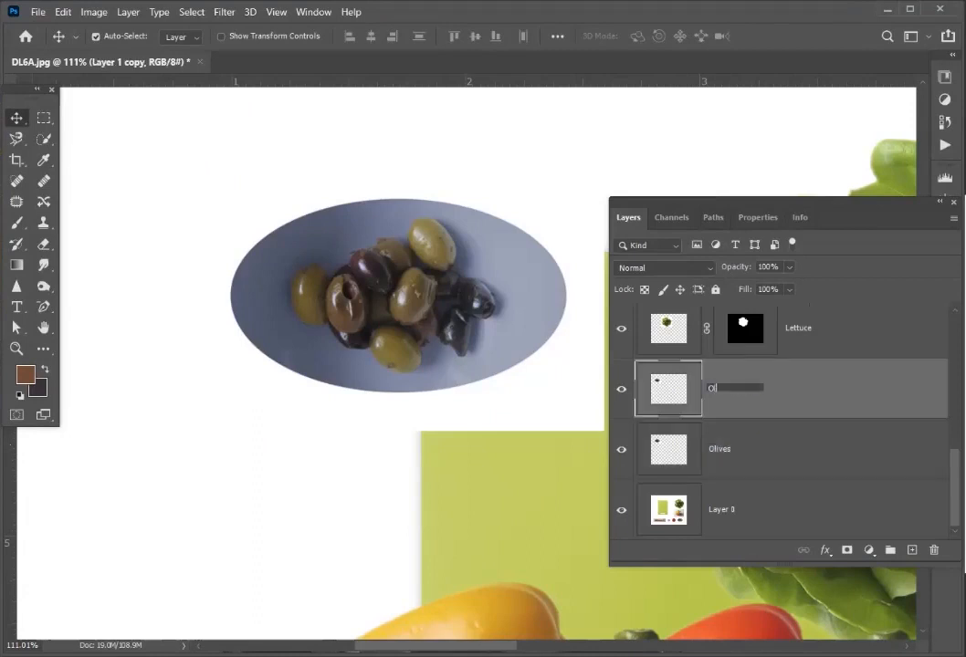
pyautogui.write('ives 2')
pyautogui.press('Return')
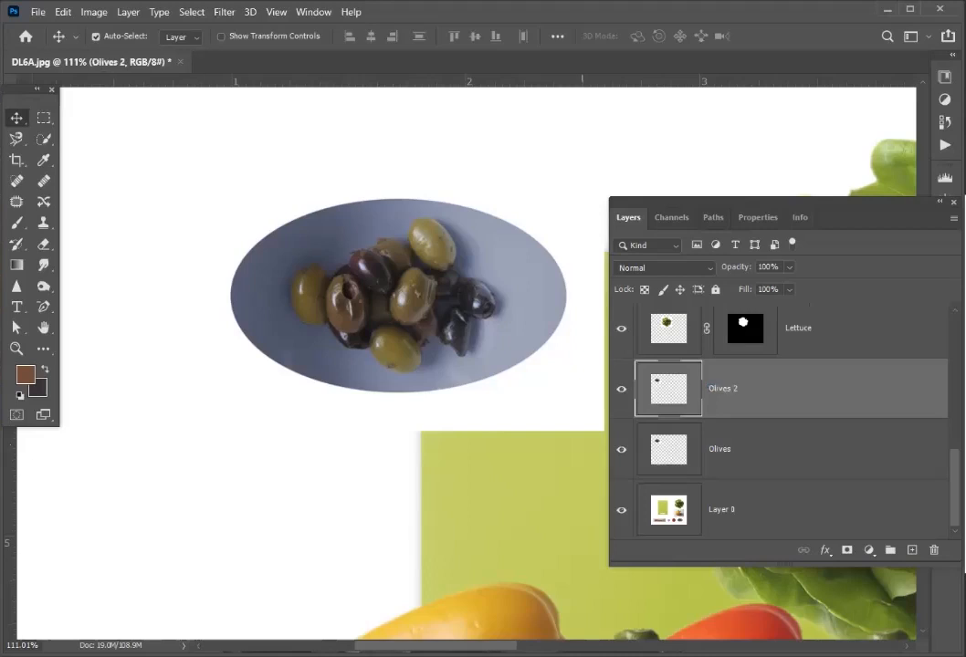
# - Hide Olives 2 and apply a perspective transform to the Olives layer, widening its lower edge and narrowing its upper edge
pyautogui.click(622, 389)
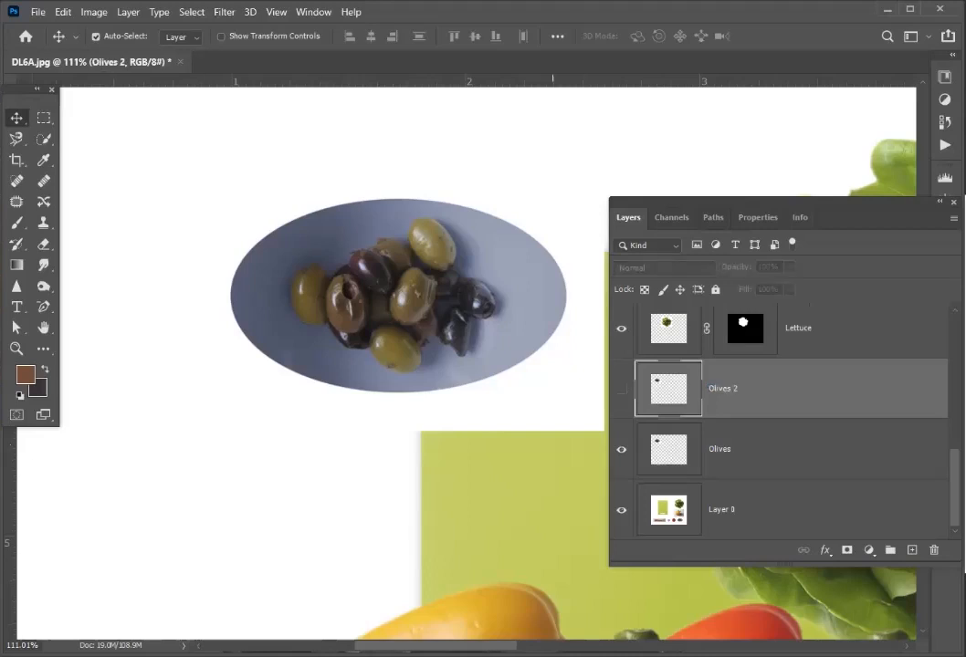
pyautogui.click(680, 449)
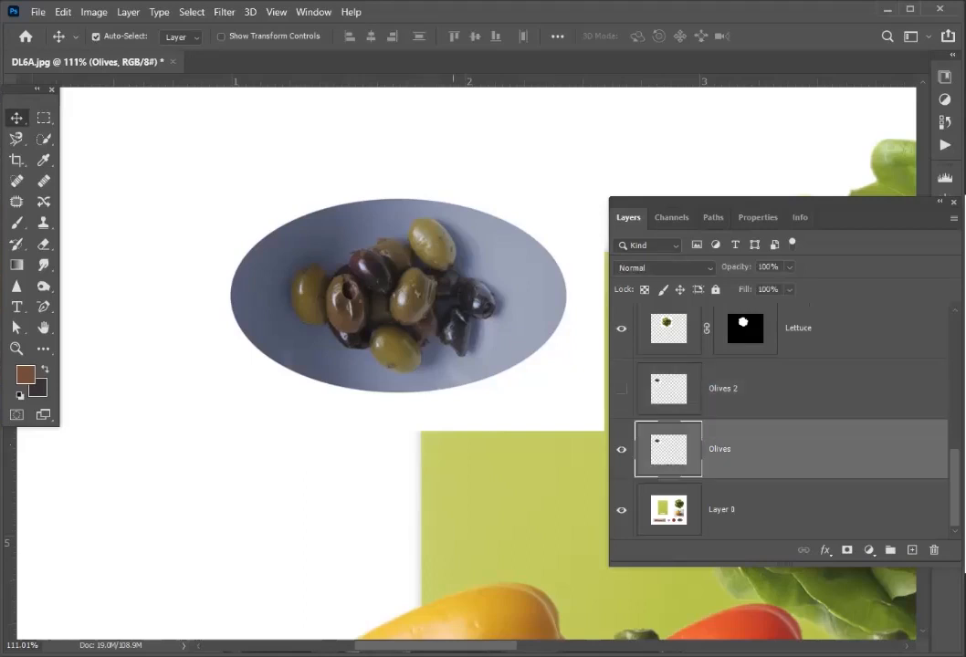
pyautogui.hotkey('ctrl', 't')
pyautogui.rightClick(356, 293)
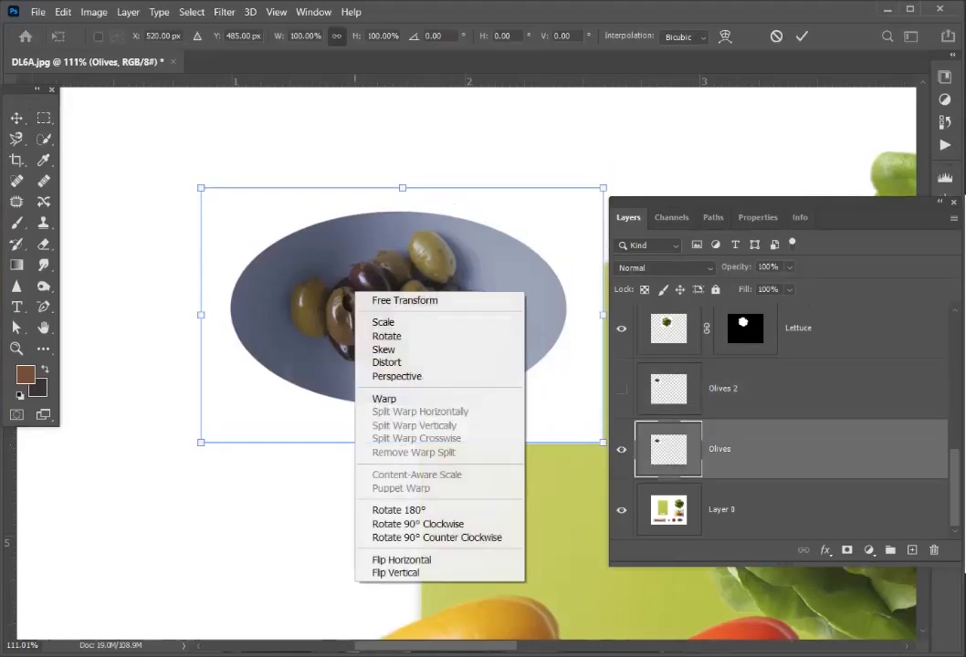
pyautogui.click(396, 376)
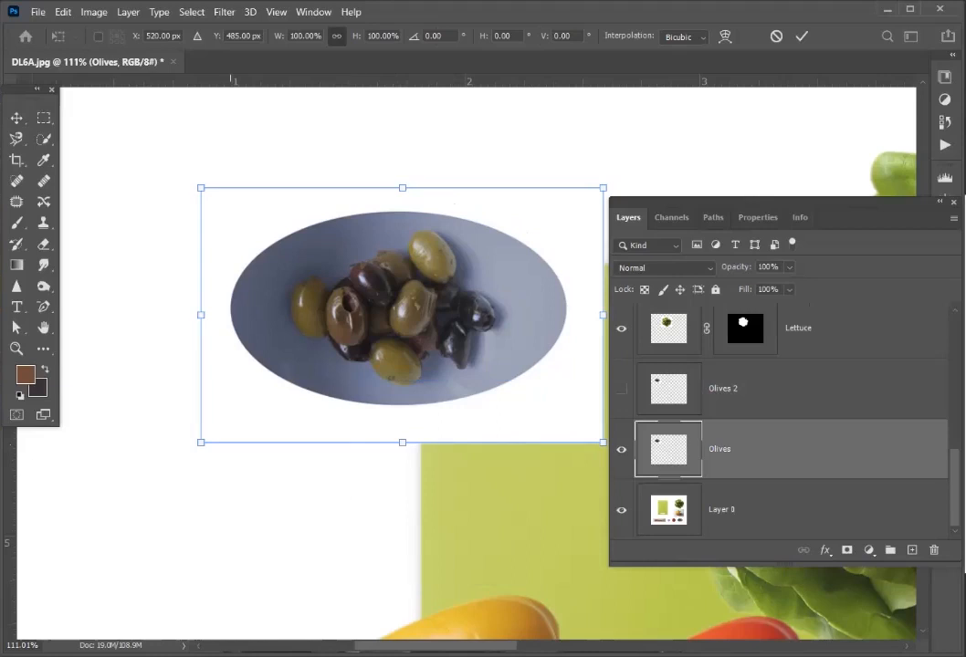
pyautogui.moveTo(201, 442); pyautogui.dragTo(167, 444)
pyautogui.moveTo(201, 187); pyautogui.dragTo(238, 187)
pyautogui.moveTo(166, 442); pyautogui.dragTo(128, 442)
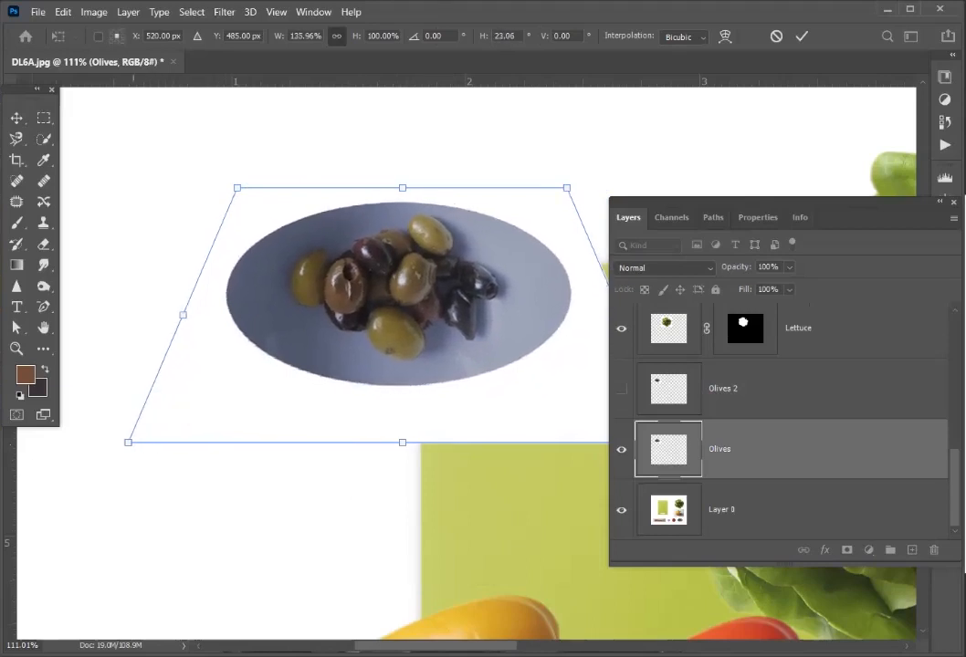
pyautogui.moveTo(567, 187); pyautogui.dragTo(561, 187)
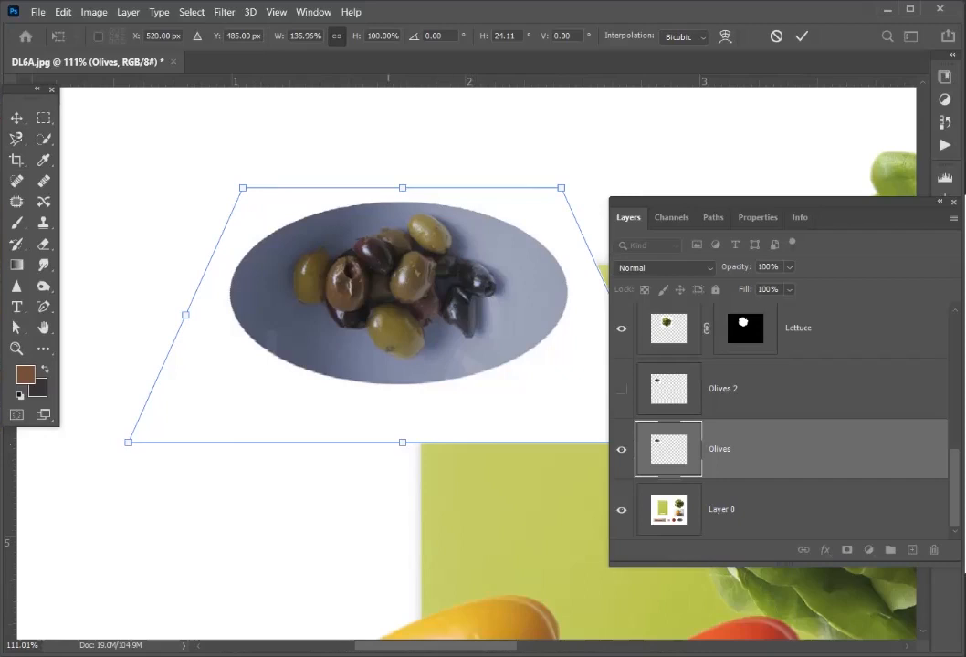
# - Scale the tilted olive plate down, move it up slightly and apply the transformation, then make Olives 2 visible again
pyautogui.rightClick(396, 278)
pyautogui.click(476, 290)
pyautogui.moveTo(403, 188); pyautogui.dragTo(400, 237)
pyautogui.moveTo(352, 325); pyautogui.dragTo(352, 281)
pyautogui.press('Return')
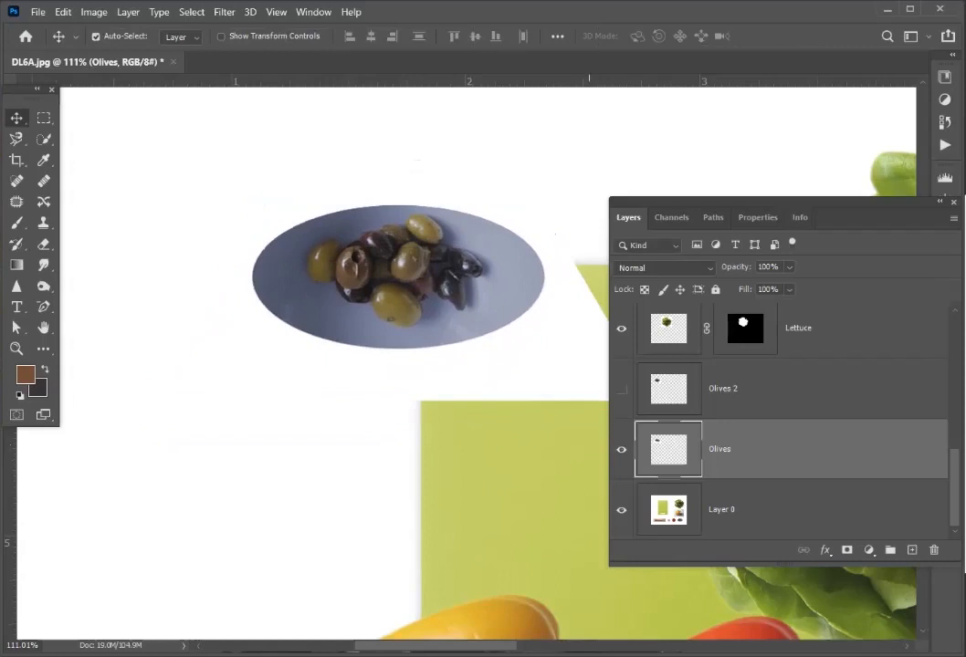
pyautogui.click(622, 389)
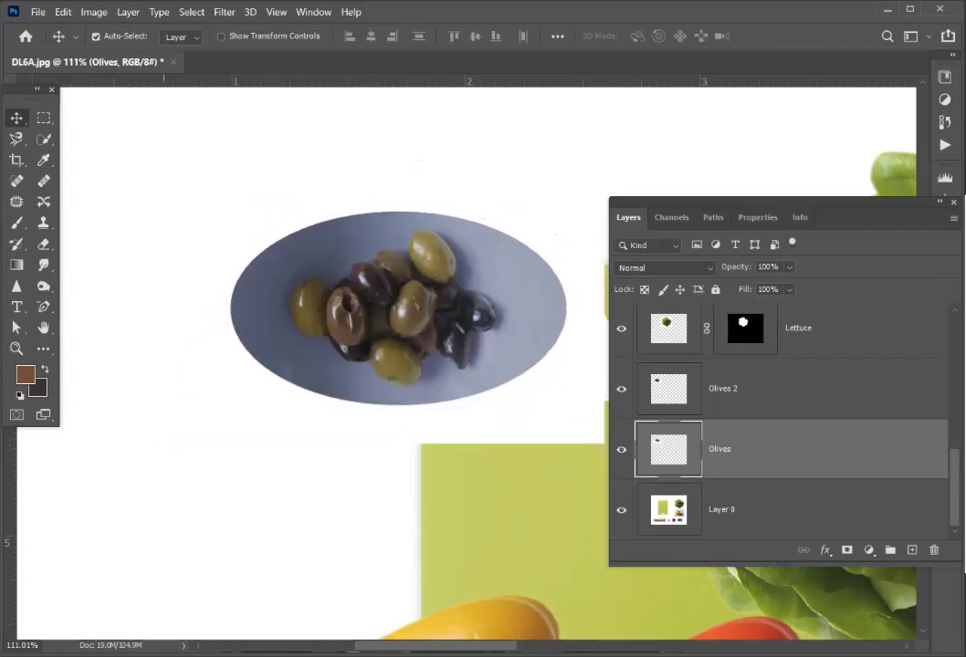
# - Try to select the olives on the plate with the Quick Selection tool, and clear the selection
pyautogui.press('w')
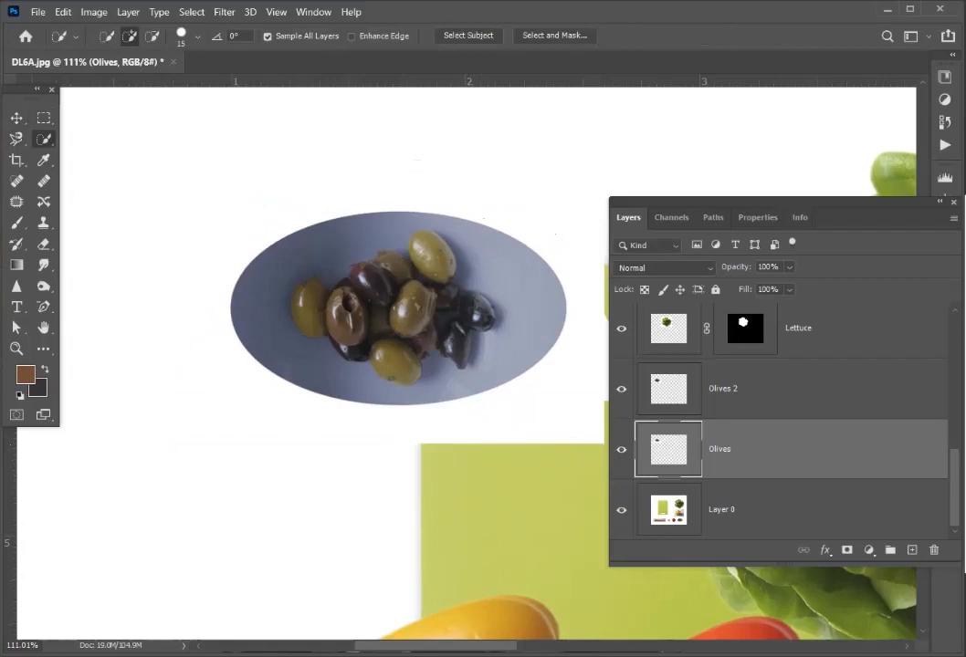
pyautogui.rightClick(44, 139)
pyautogui.click(126, 154)
pyautogui.moveTo(416, 249); pyautogui.dragTo(365, 351)
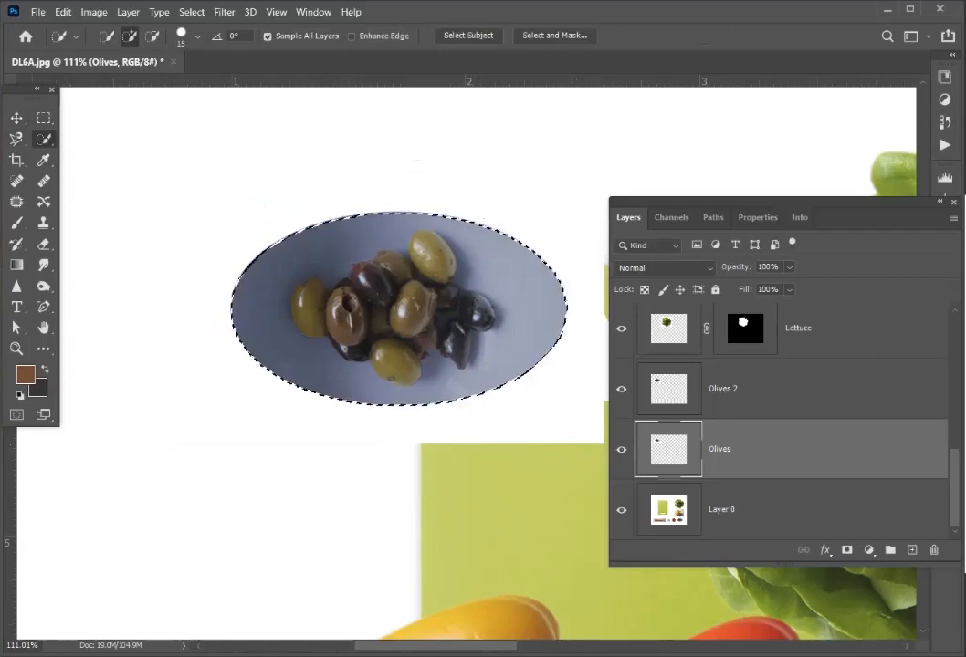
pyautogui.hotkey('ctrl', 'd')
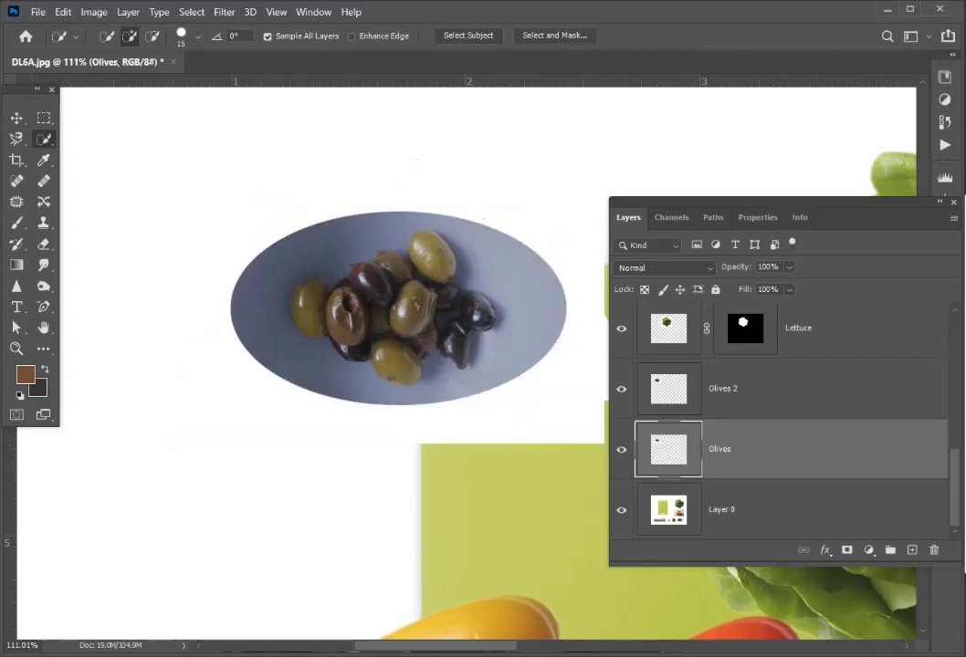
# - Try to select the olives on the plate with the Magic Wand tool, and clear the selection
pyautogui.rightClick(44, 139)
pyautogui.click(101, 141)
pyautogui.click(431, 255)
pyautogui.keyDown('shift'); pyautogui.click(394, 265); pyautogui.keyUp('shift')
pyautogui.keyDown('shift'); pyautogui.click(451, 268); pyautogui.keyUp('shift')
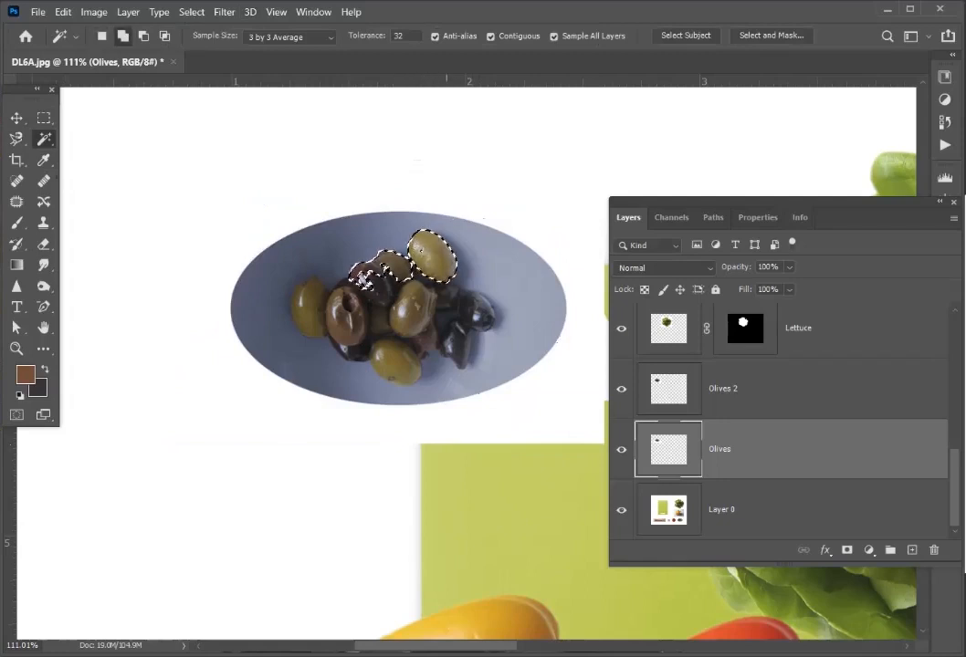
pyautogui.keyDown('shift'); pyautogui.click(363, 280); pyautogui.keyUp('shift')
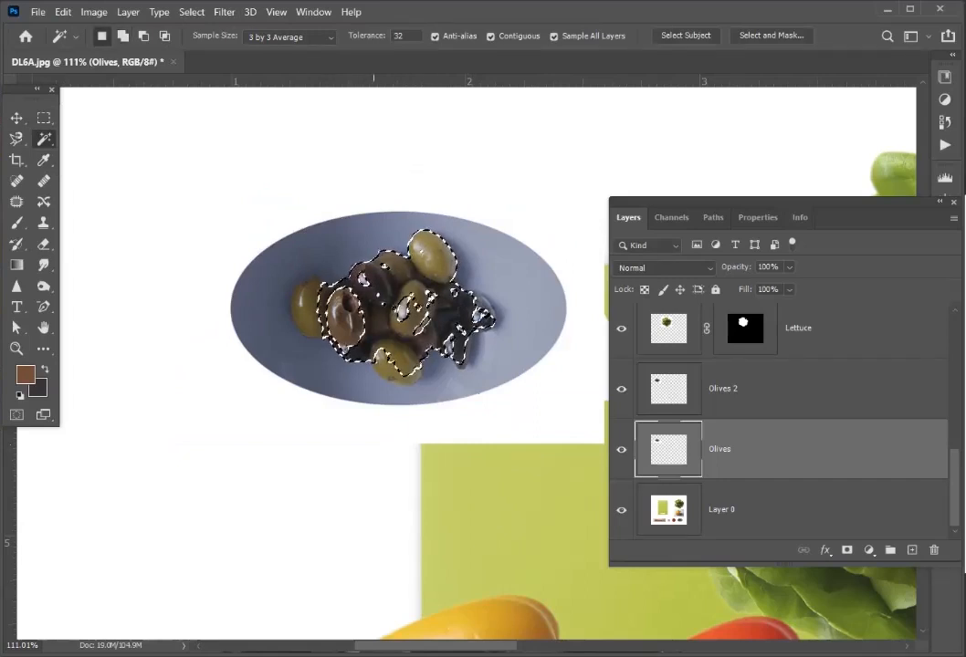
pyautogui.hotkey('ctrl', 'd')
# - Outline the upper cluster of olives on the plate with the Magnetic Lasso tool
pyautogui.press('l')
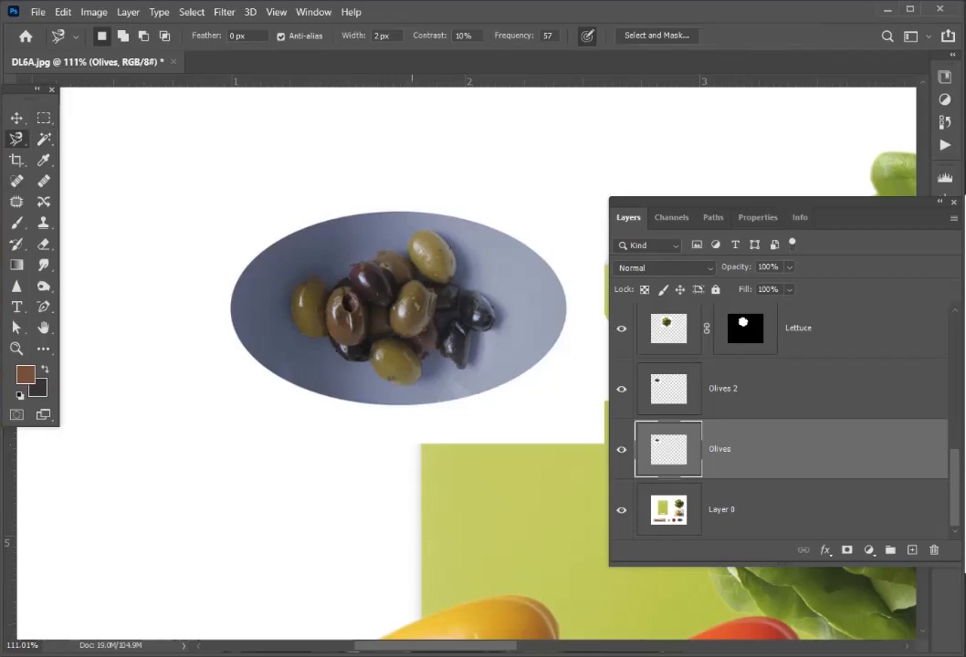
pyautogui.click(410, 235)
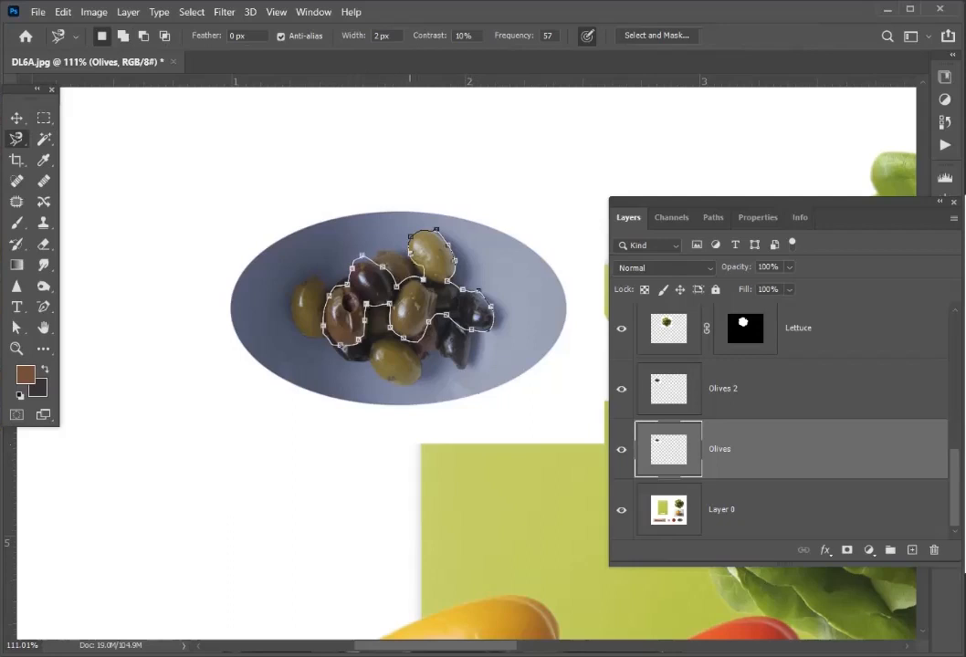
pyautogui.click(411, 254)
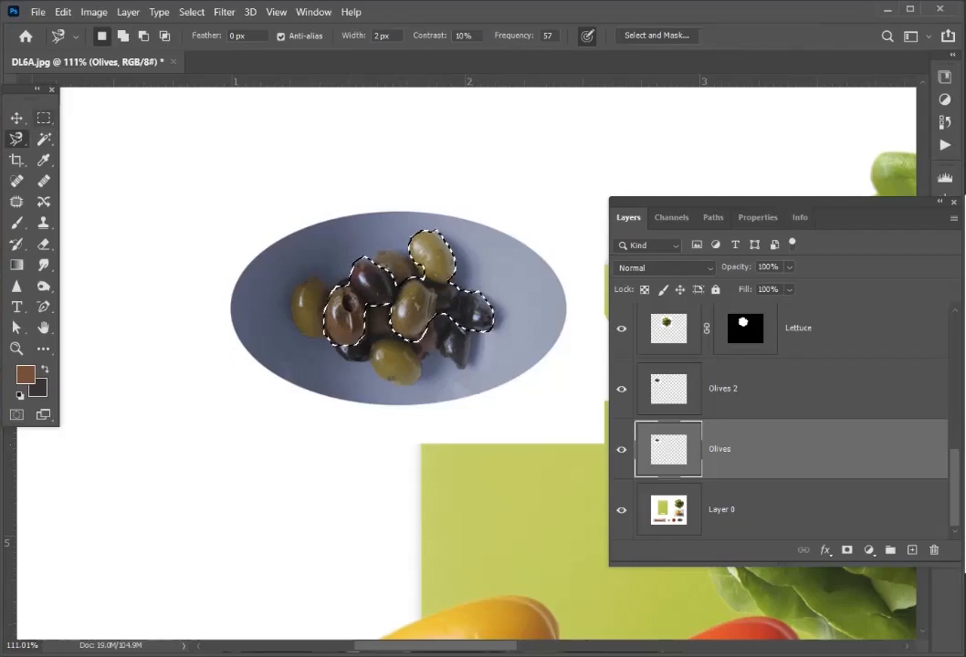
# - Trim the excess edge near the dark olive with the Lasso tool, mask the Olives 2 layer to the selection and deselect
pyautogui.rightClick(16, 139)
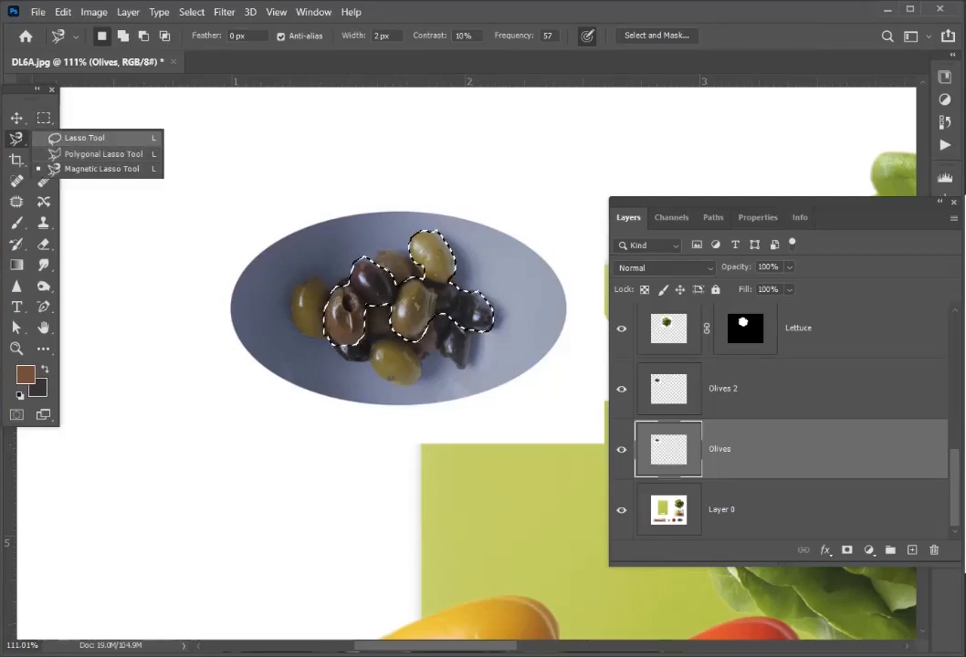
pyautogui.click(84, 138)
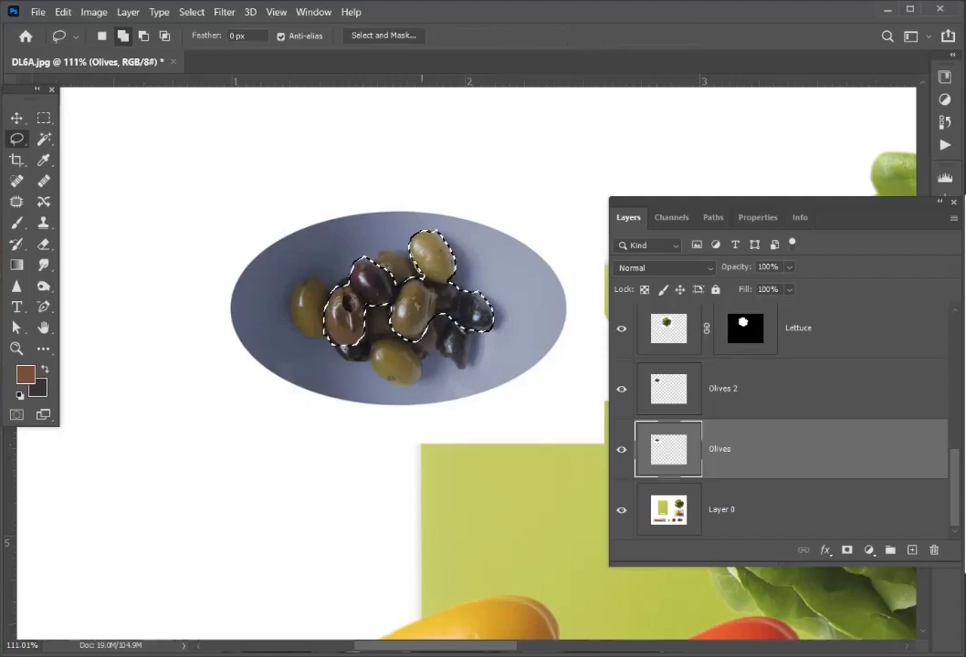
pyautogui.press('alt')
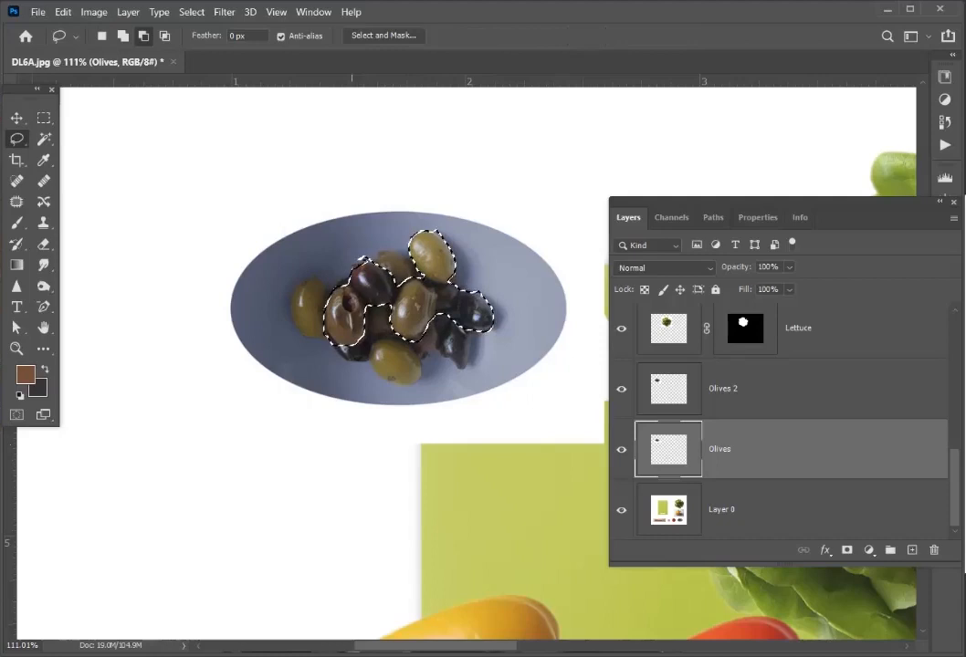
pyautogui.moveTo(349, 277)
pyautogui.mouseDown()
pyautogui.moveTo(383, 263)
pyautogui.moveTo(347, 266)
pyautogui.mouseUp()
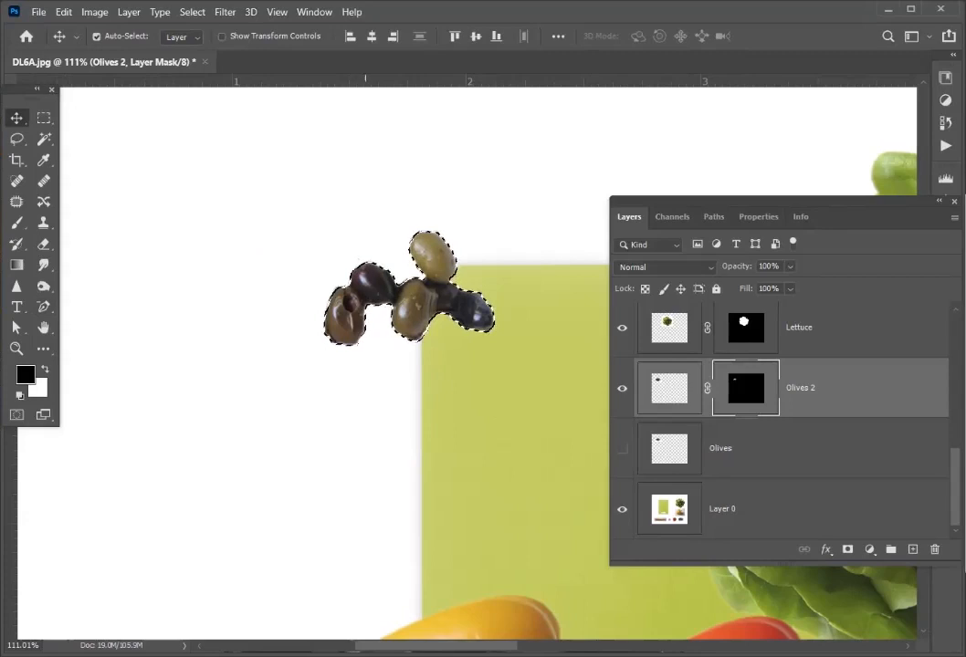
pyautogui.hotkey('ctrl', 'd')
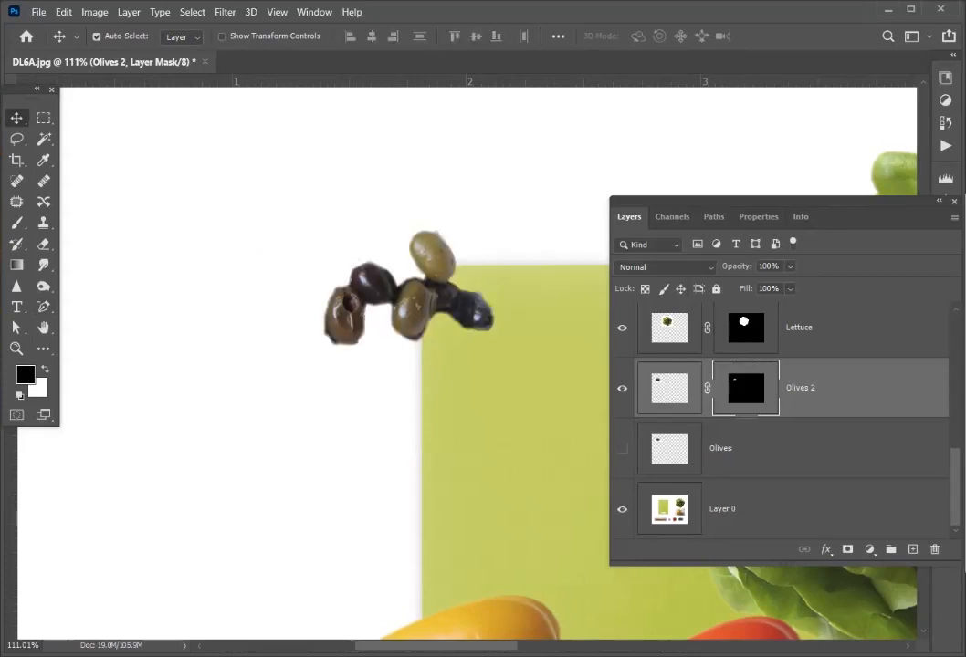
# - Make the Olives layer visible and move the cut-out Olives 2 cluster up over the plate
pyautogui.click(758, 448)
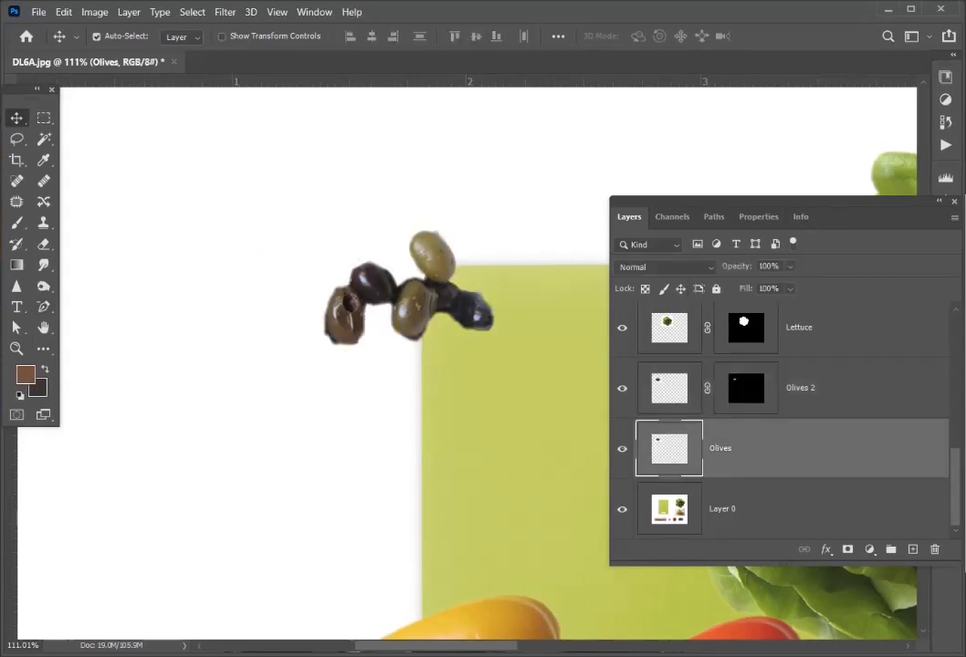
pyautogui.click(622, 448)
pyautogui.moveTo(365, 245); pyautogui.dragTo(393, 196)
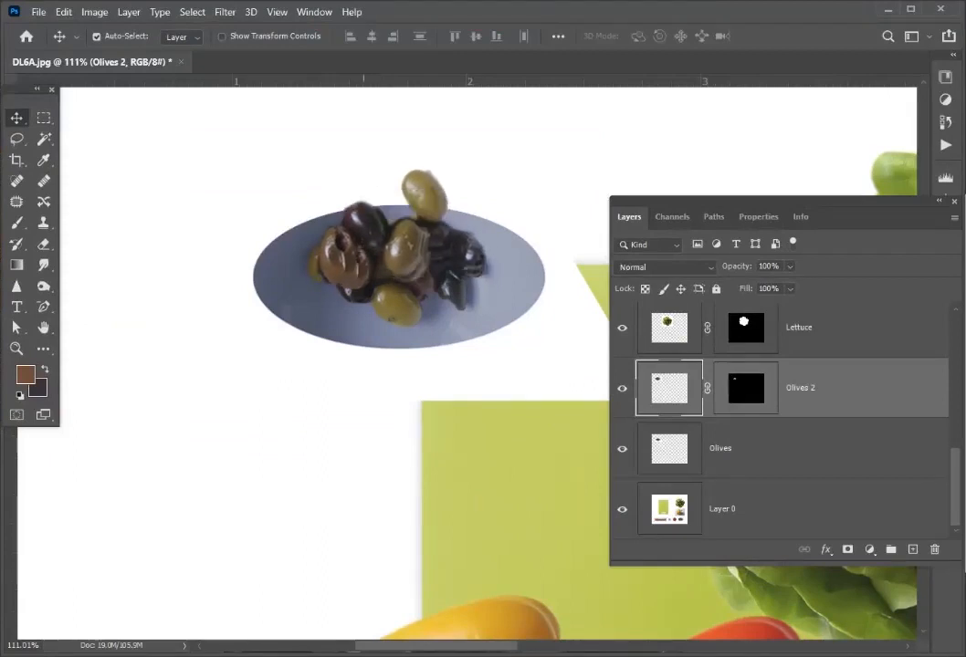
# - Scale the Olives 2 cluster down, position it on top of the plate's olive pile and apply the transformation
pyautogui.hotkey('ctrl', 't')
pyautogui.moveTo(184, 130); pyautogui.dragTo(238, 157)
pyautogui.moveTo(387, 199); pyautogui.dragTo(366, 196)
pyautogui.moveTo(364, 238); pyautogui.dragTo(395, 247)
pyautogui.press('Return')
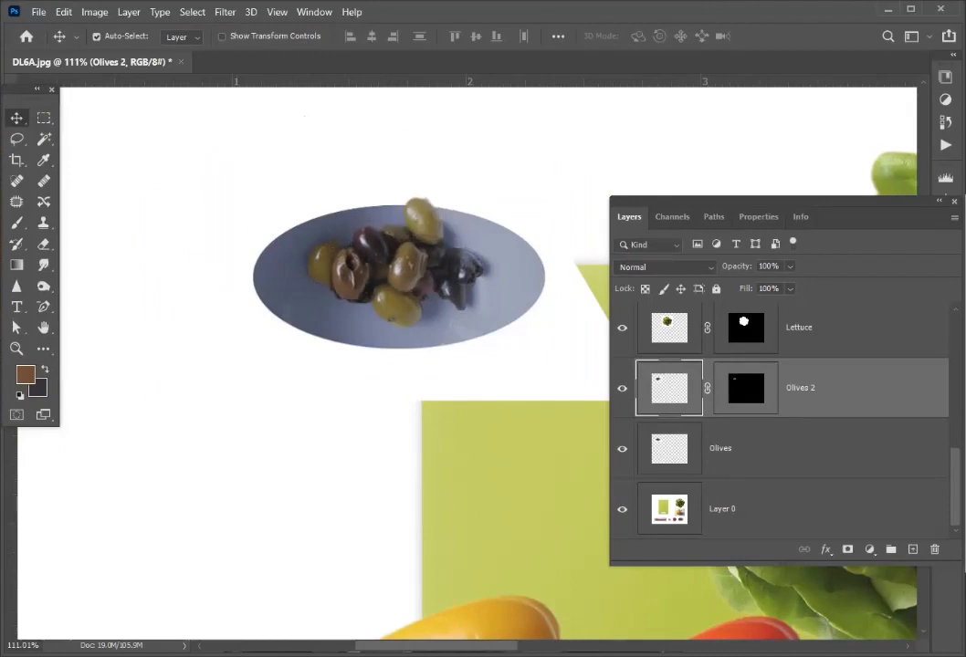
# - Flip the Olives plate layer horizontally, shift it slightly down beneath the cut-out olives and apply the transformation
pyautogui.click(720, 449)
pyautogui.press('ctrl')
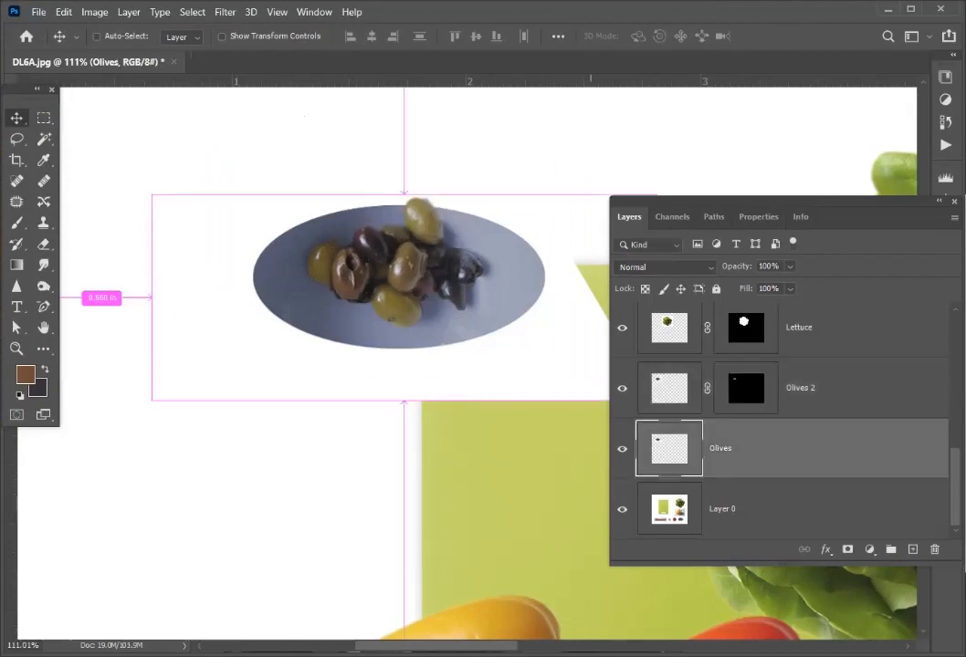
pyautogui.hotkey('ctrl', 't')
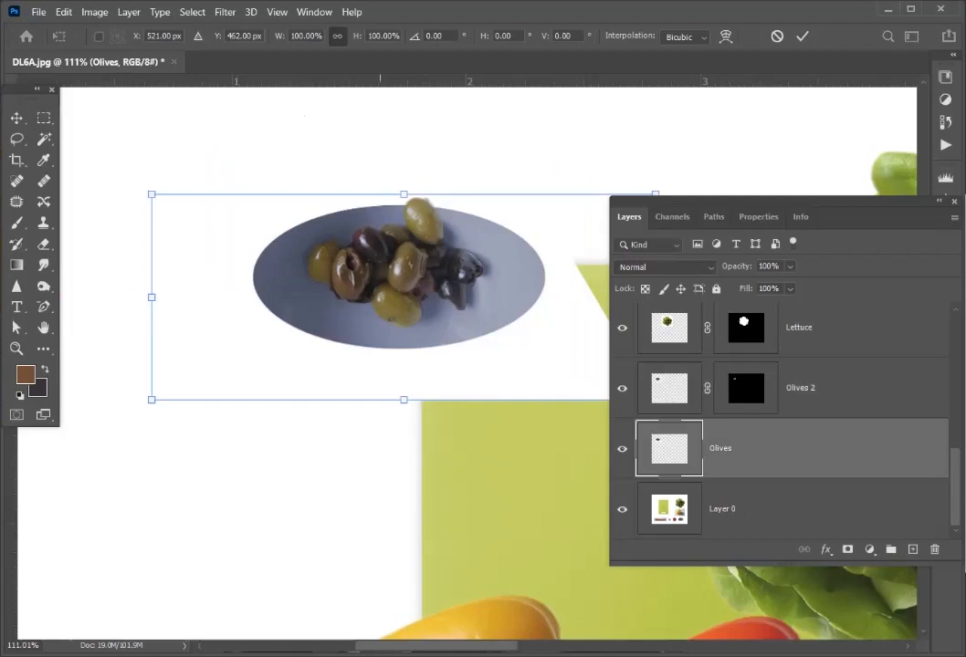
pyautogui.rightClick(396, 343)
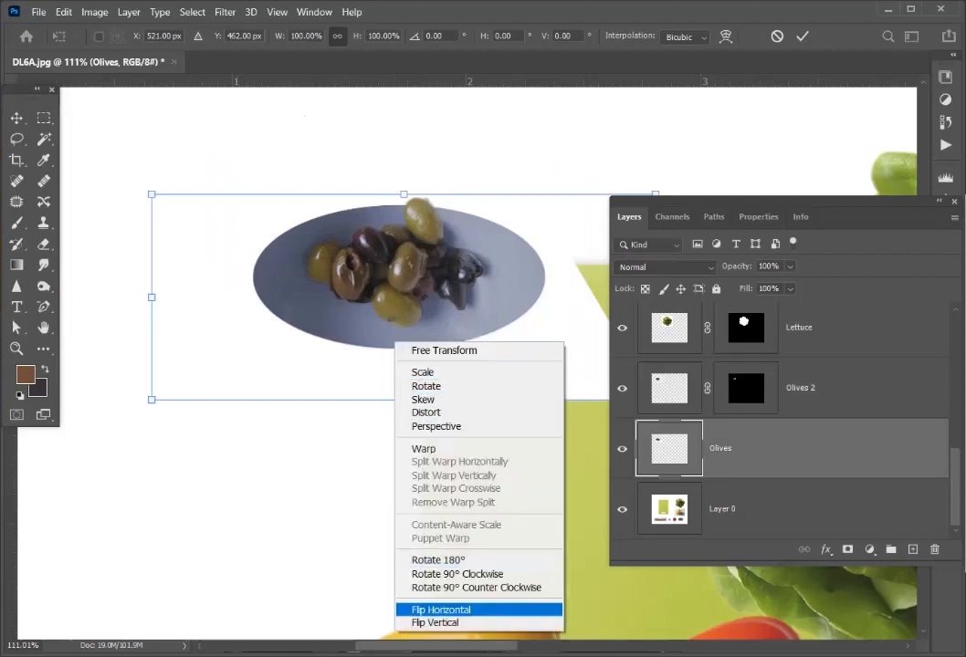
pyautogui.click(441, 610)
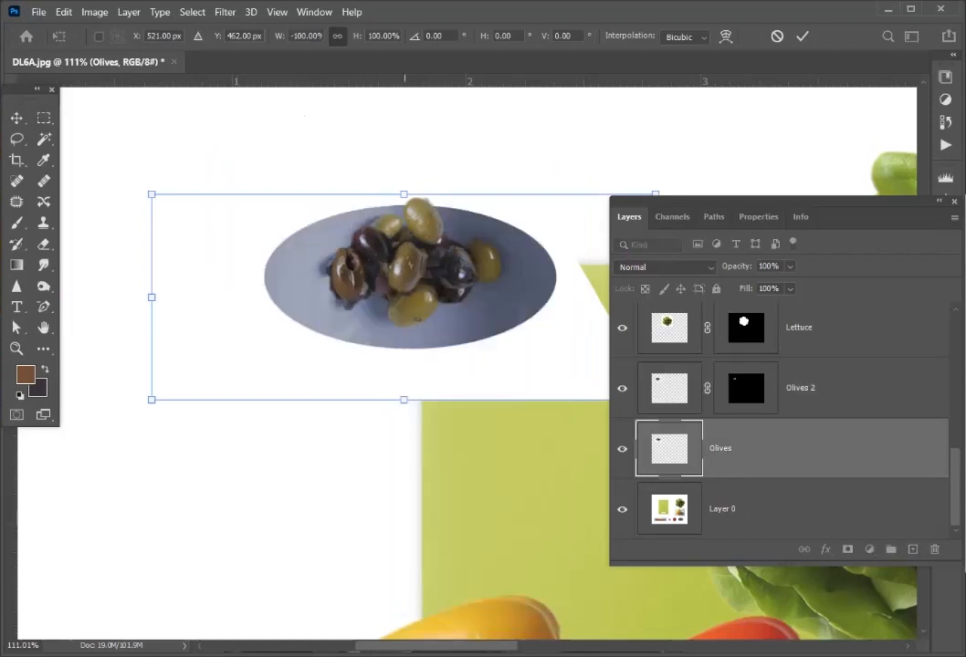
pyautogui.moveTo(396, 210)
pyautogui.mouseDown()
pyautogui.moveTo(417, 210)
pyautogui.moveTo(389, 206)
pyautogui.moveTo(395, 221)
pyautogui.mouseUp()
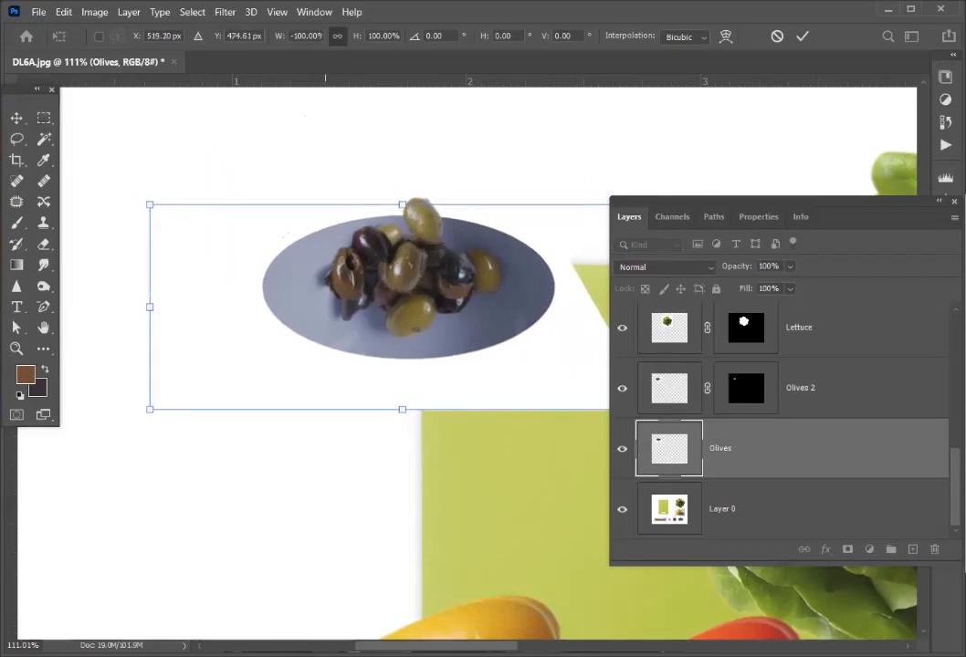
pyautogui.press('Return')
# - Hide Layer 0 and select the white area around the olive plate plus the transparent canvas with the Magic Wand tool
pyautogui.hotkey('ctrl', '0')
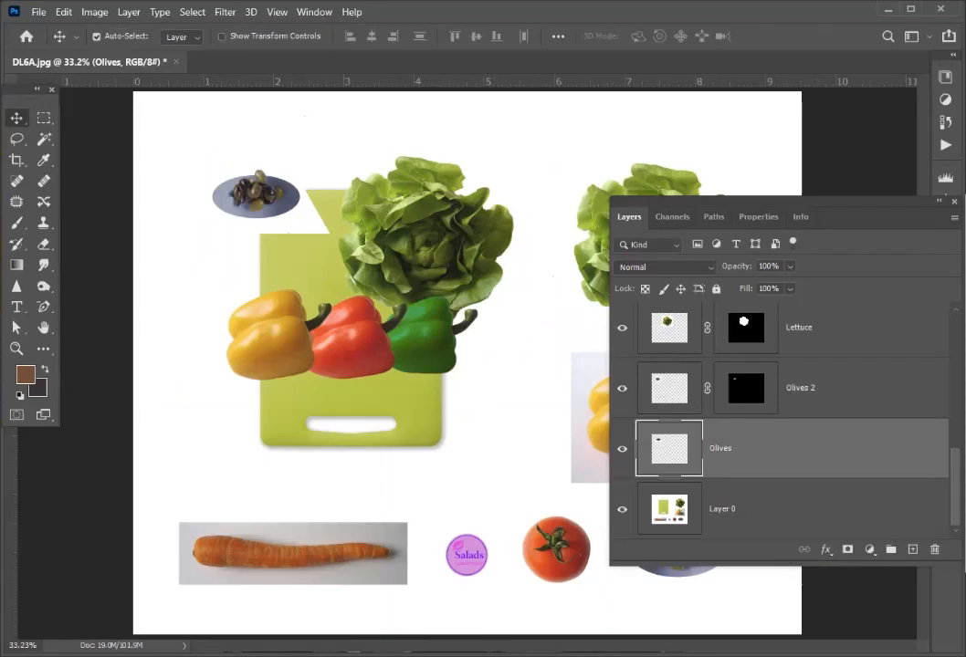
pyautogui.click(44, 139)
pyautogui.click(223, 198)
pyautogui.hotkey('ctrl', 'd')
pyautogui.click(621, 508)
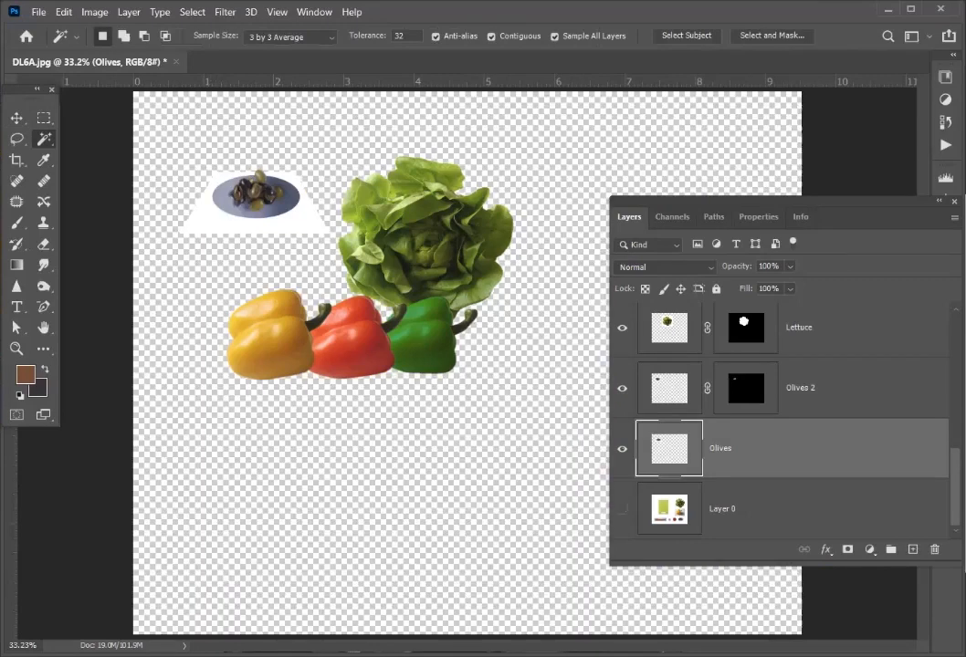
pyautogui.click(197, 220)
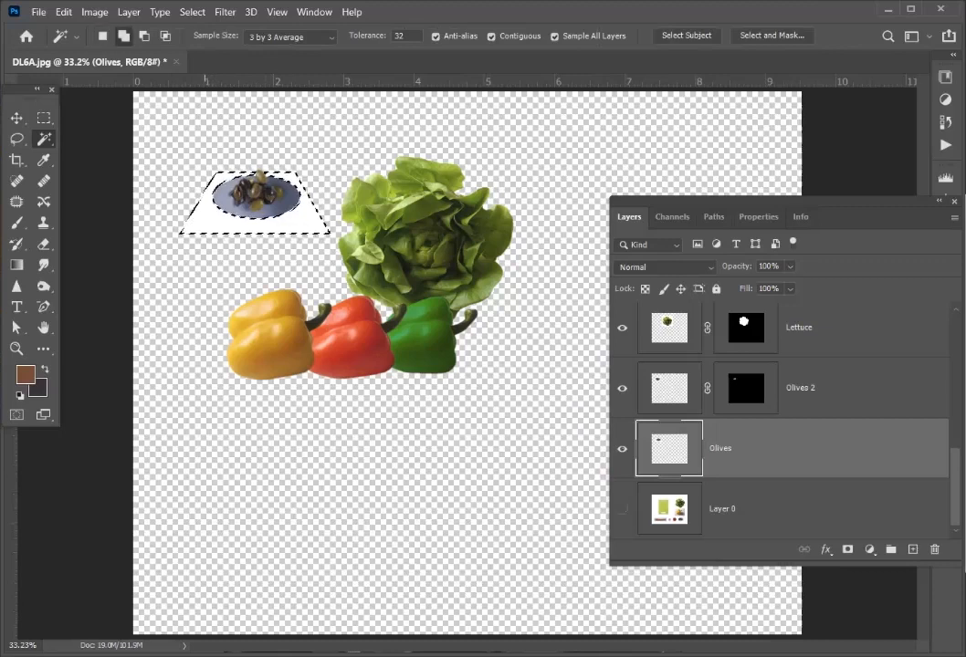
pyautogui.keyDown('shift'); pyautogui.click(207, 260); pyautogui.keyUp('shift')
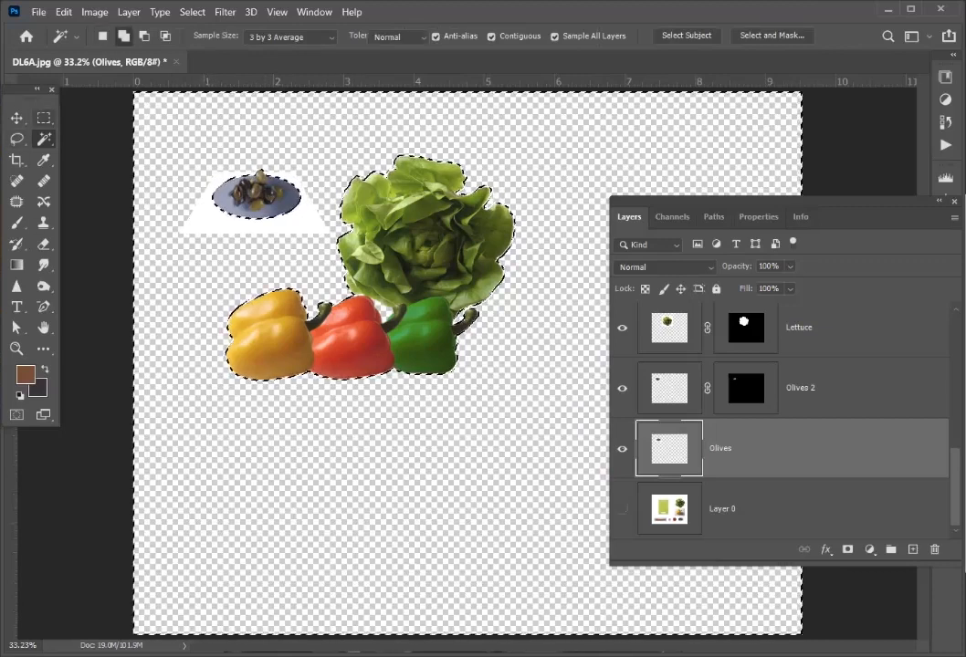
# - Add the lettuce and pepper areas to the selection with rectangular marquees, leaving only the olive plate unselected
pyautogui.press('m')
pyautogui.moveTo(322, 120); pyautogui.dragTo(581, 395)
pyautogui.moveTo(195, 270); pyautogui.dragTo(464, 442)
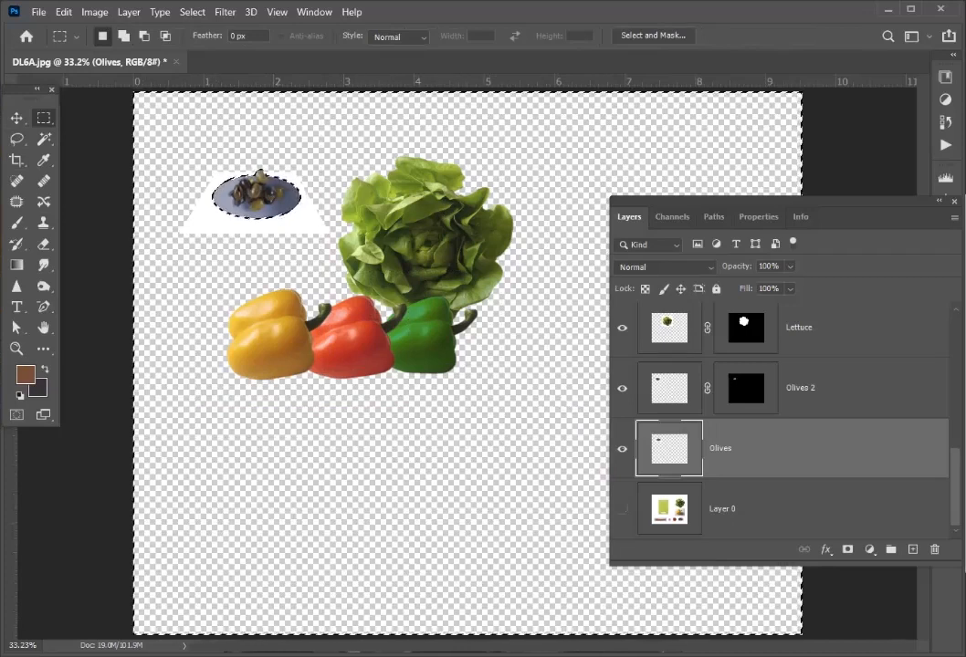
# - Refine the selection with 1 px smart radius, 1.3 px feather and -20% edge shift, and mask the Olives layer with its inverse
pyautogui.hotkey('ctrl', 'alt', 'r')
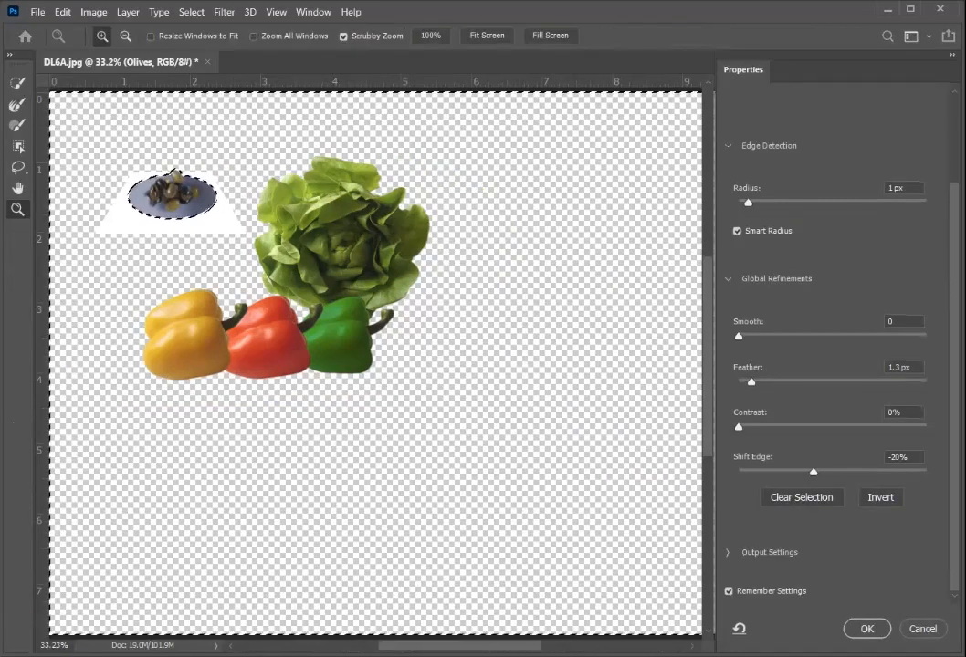
pyautogui.click(868, 629)
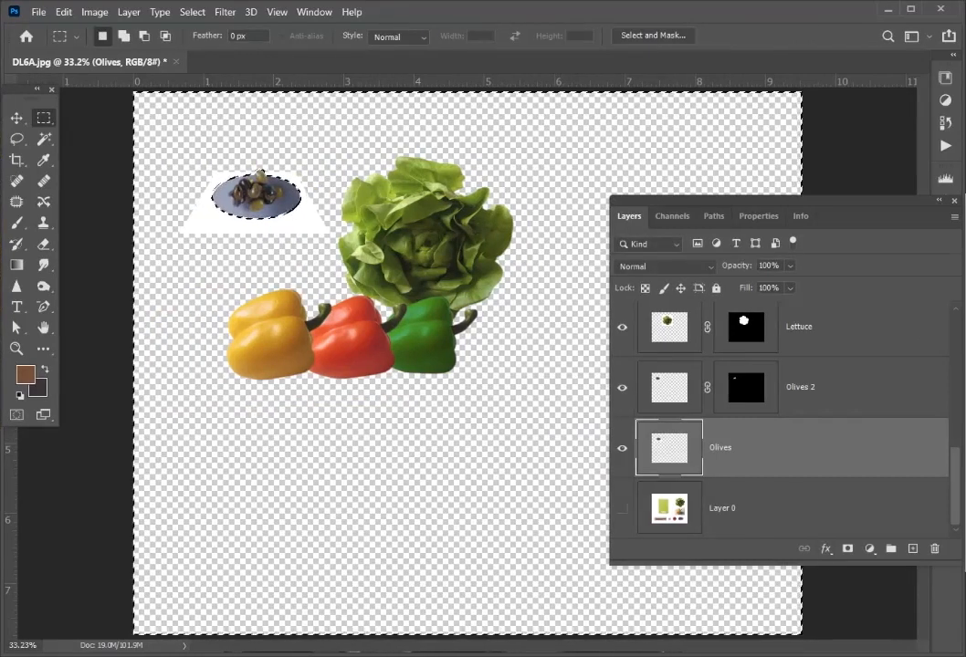
pyautogui.click(848, 548)
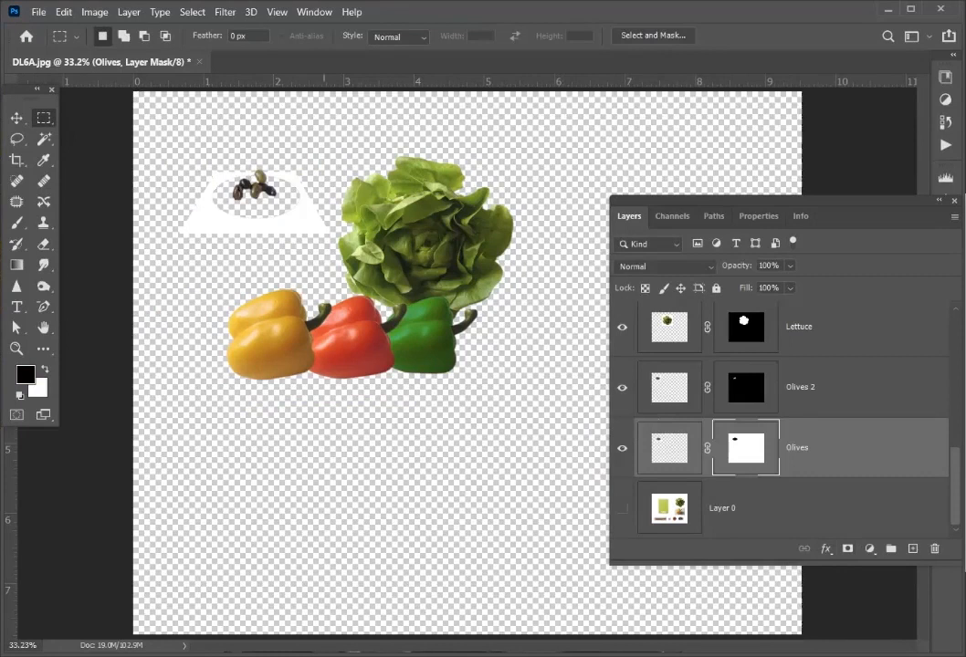
pyautogui.hotkey('ctrl', 'i')
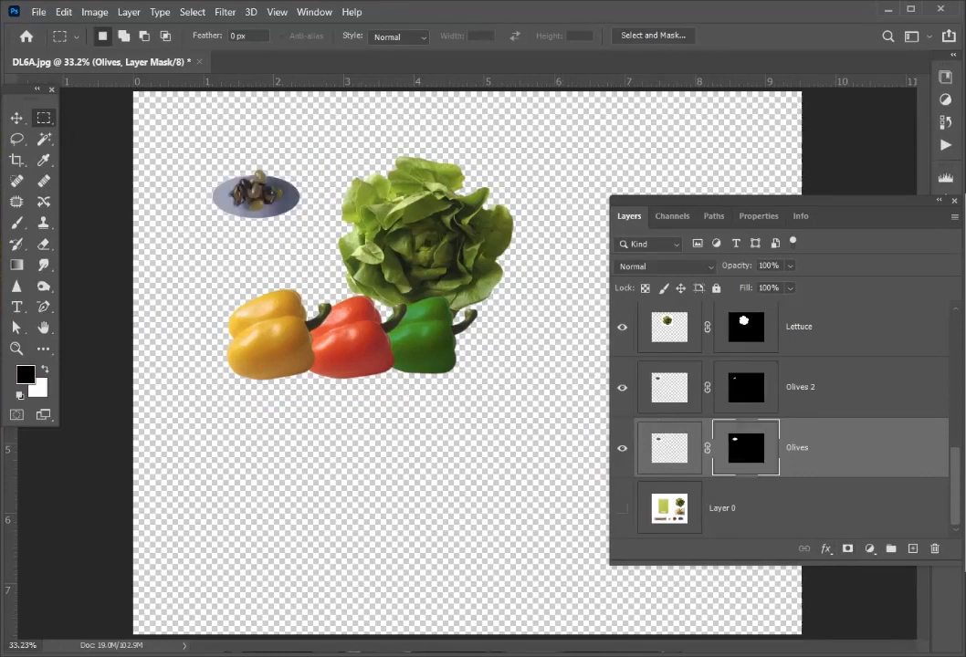
pyautogui.press('v')
# - Link the Olives 2 and Olives layers and move the plate onto the cutting board's upper-left corner, with Layer 0 visible again
pyautogui.click(738, 508)
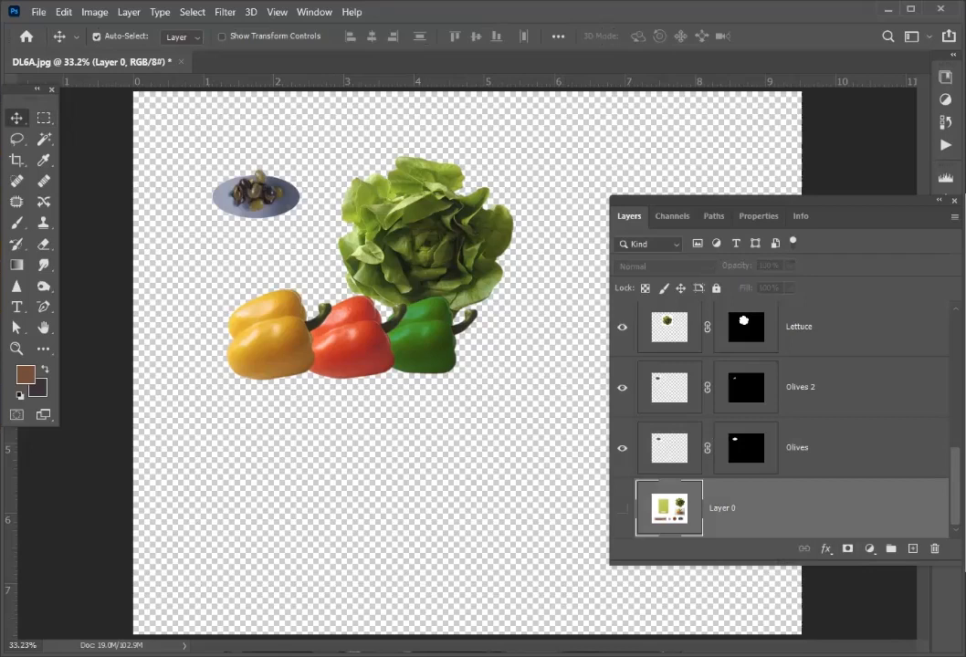
pyautogui.click(670, 387)
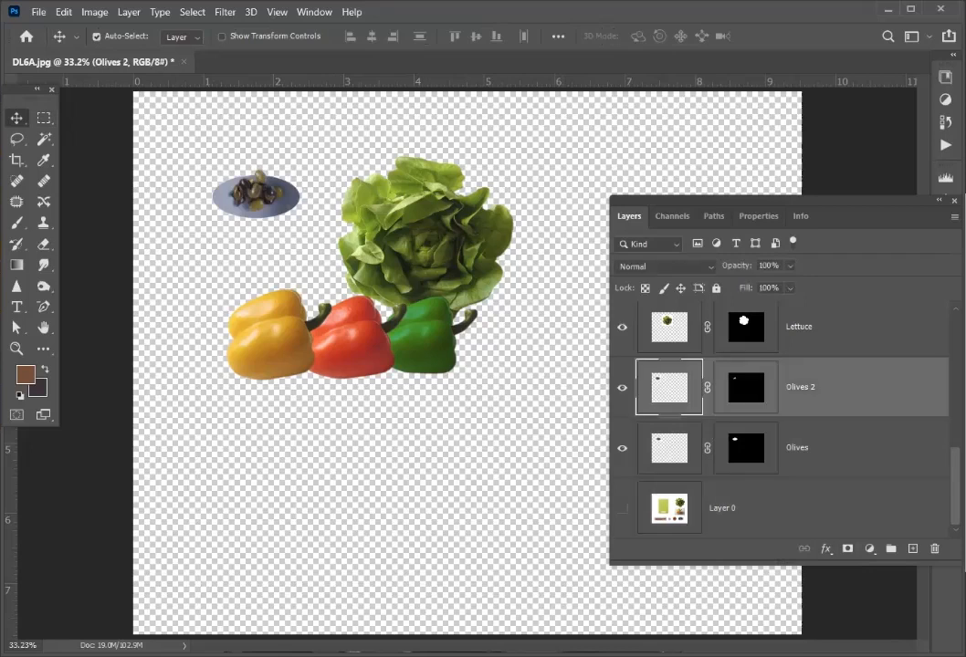
pyautogui.keyDown('shift'); pyautogui.click(798, 447); pyautogui.keyUp('shift')
pyautogui.rightClick(839, 447)
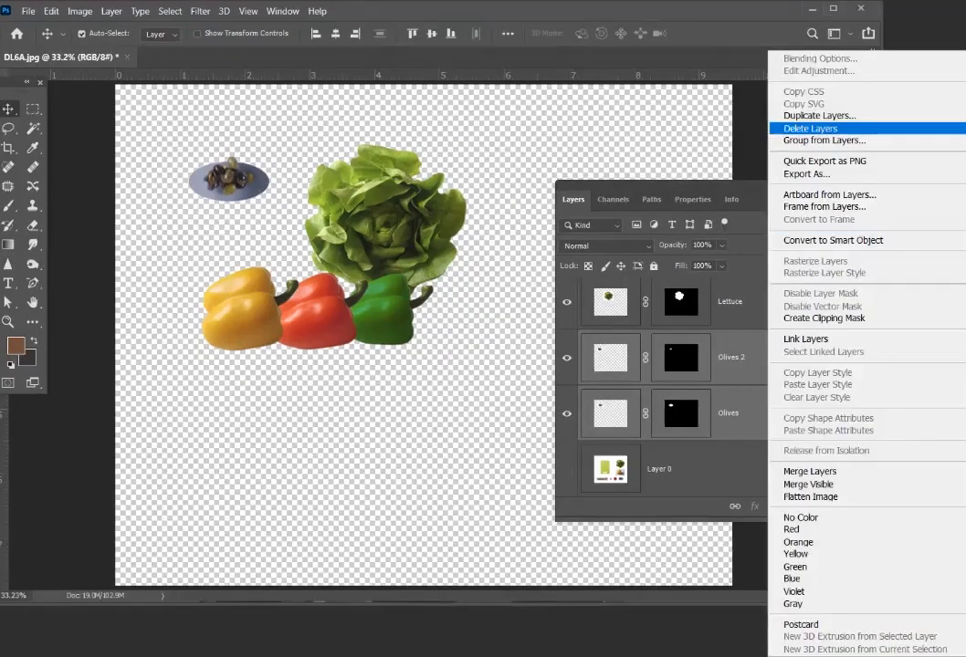
pyautogui.click(806, 339)
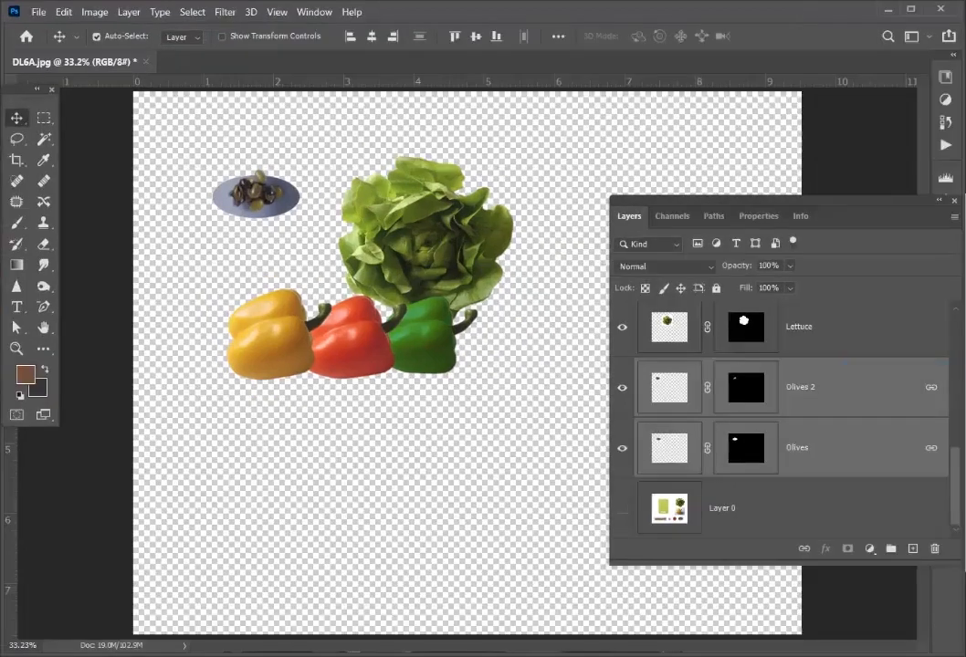
pyautogui.moveTo(259, 193); pyautogui.dragTo(300, 202)
pyautogui.click(622, 508)
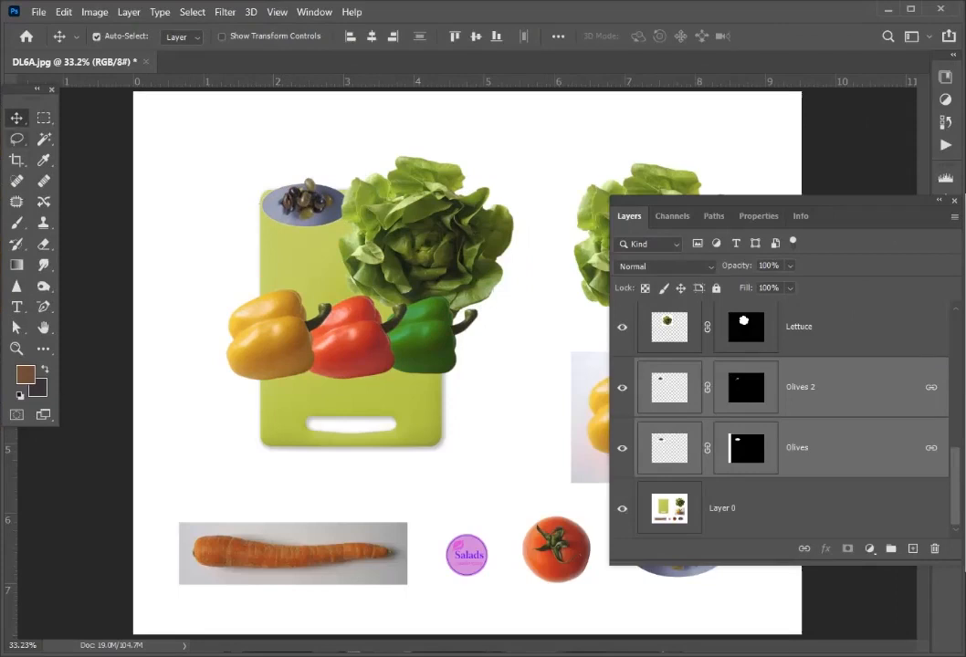
# - Select the tomato on Layer 0 with a rectangular marquee and copy it to a new layer
pyautogui.click(44, 117)
pyautogui.click(777, 509)
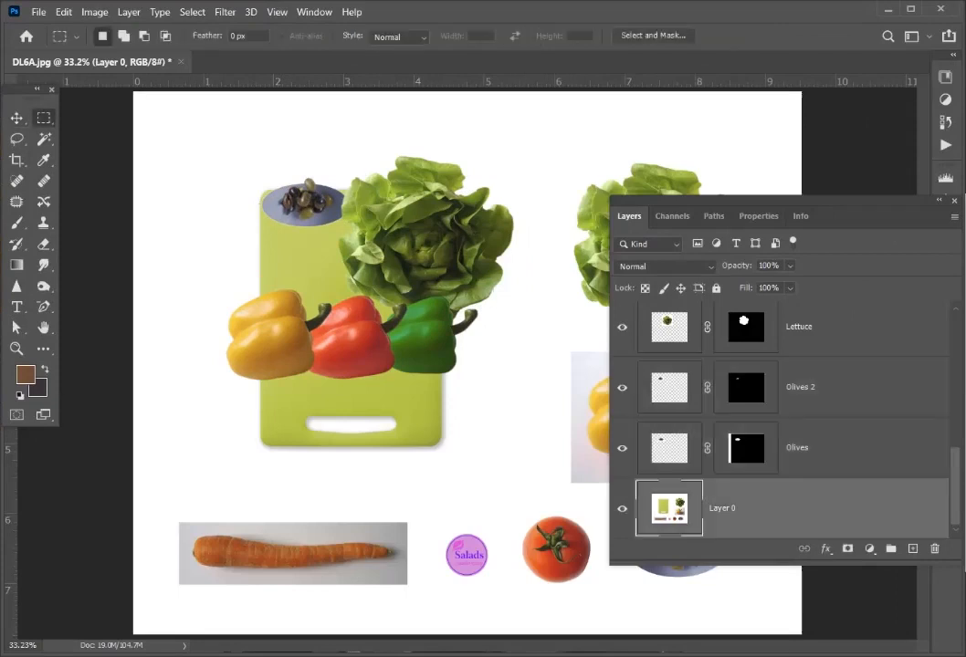
pyautogui.moveTo(516, 510); pyautogui.dragTo(604, 593)
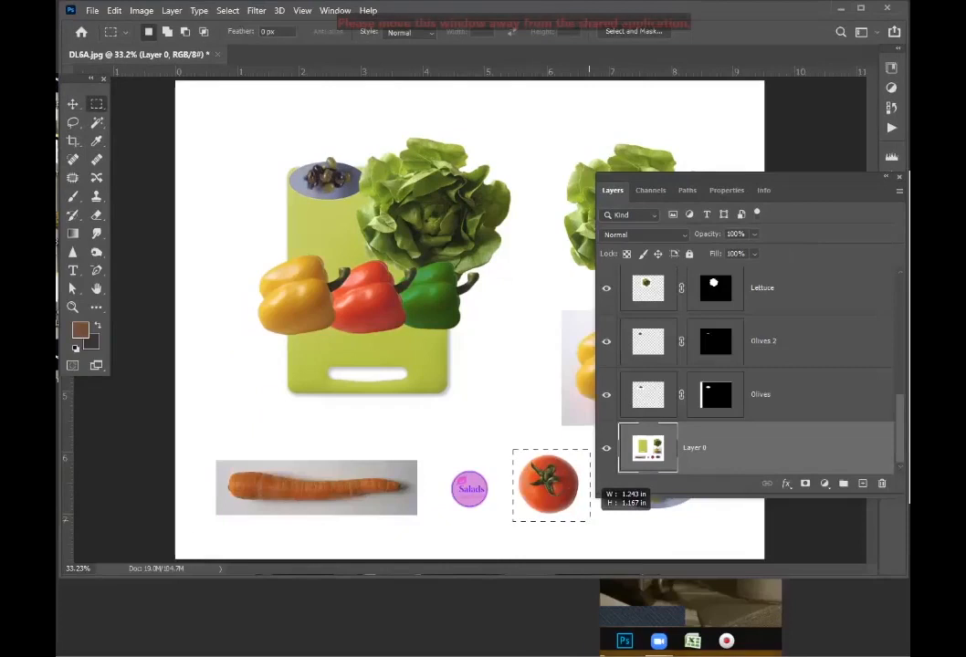
pyautogui.moveTo(589, 521); pyautogui.dragTo(586, 522)
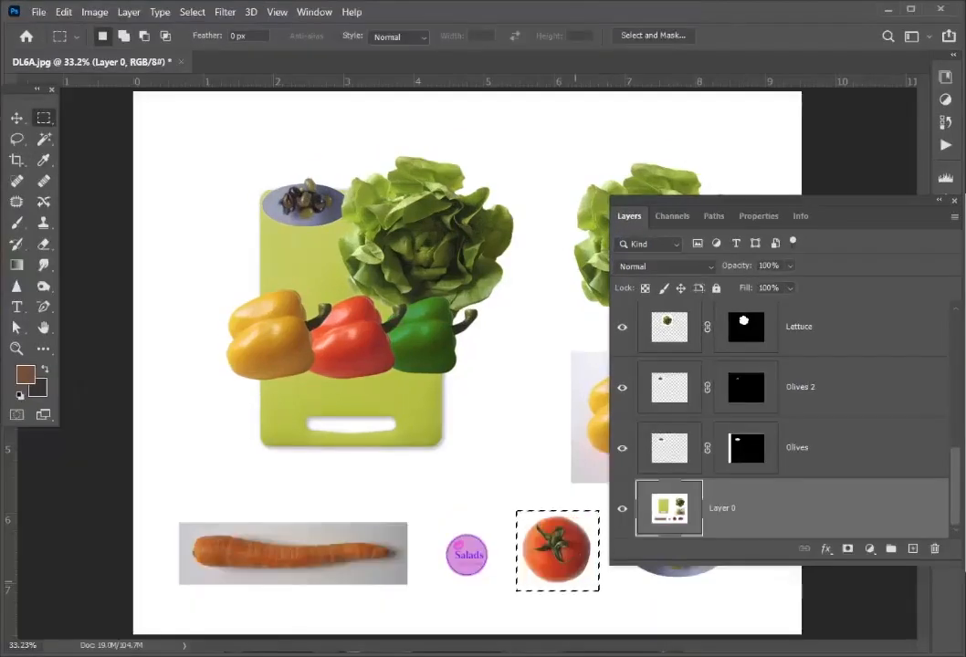
pyautogui.hotkey('ctrl', 'j')
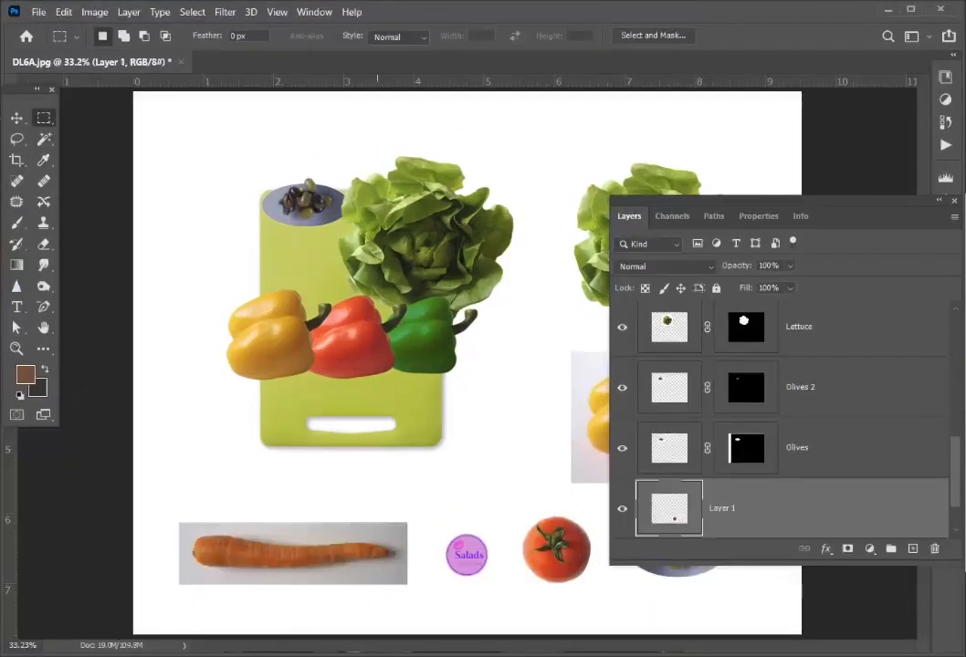
# - Move the tomato copy just below the yellow pepper and bring its layer to the top of the stack
pyautogui.press('v')
pyautogui.moveTo(556, 547); pyautogui.dragTo(266, 411)
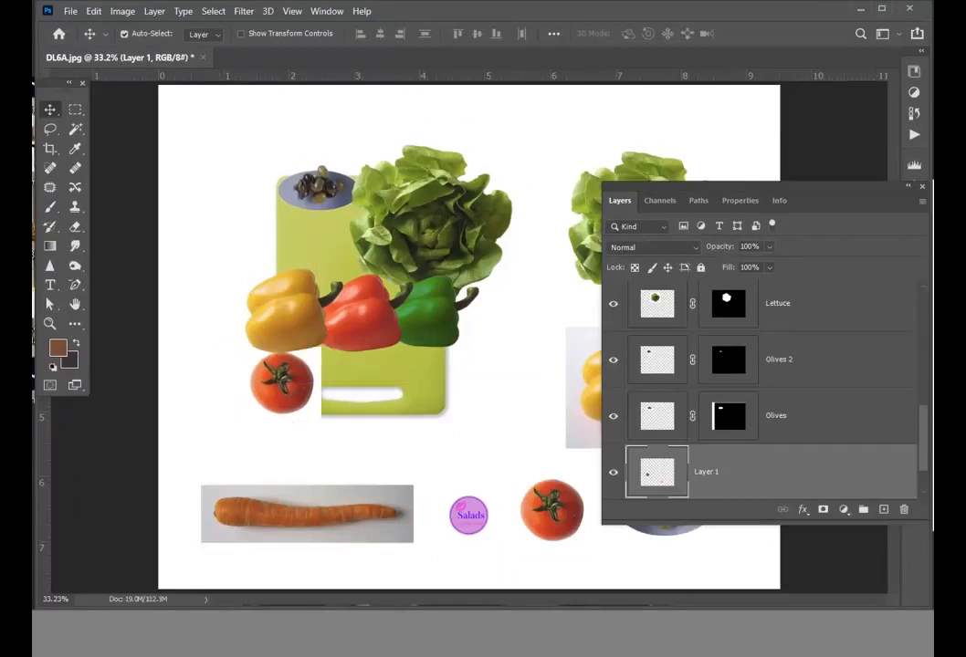
pyautogui.moveTo(657, 472); pyautogui.dragTo(658, 327)
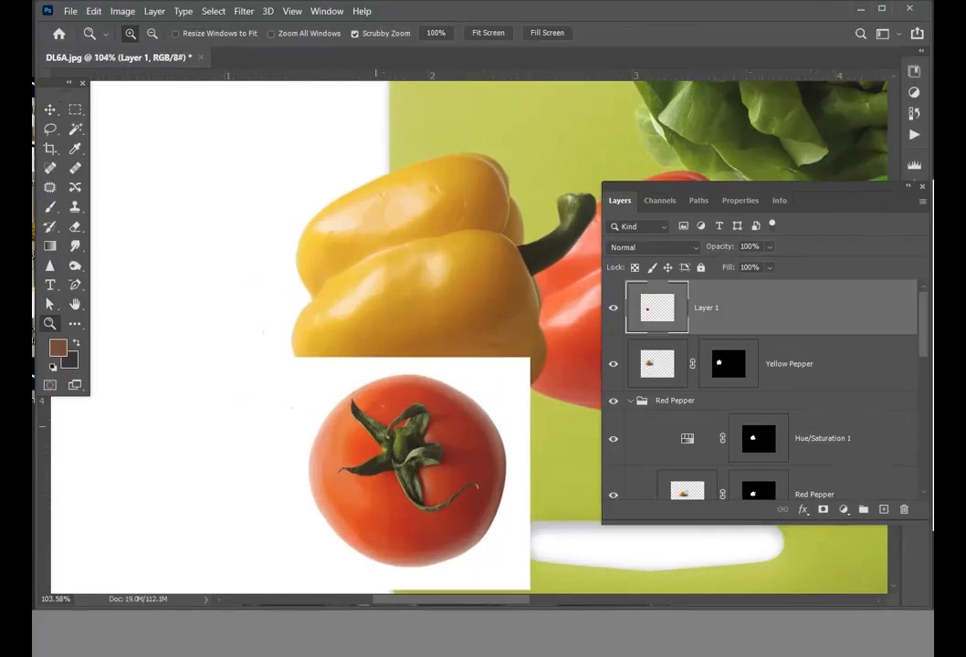
# - Select the whole tomato on Layer 1 with the Quick Selection tool, redoing the selection until its outline is clean
pyautogui.moveTo(386, 452); pyautogui.dragTo(319, 344)
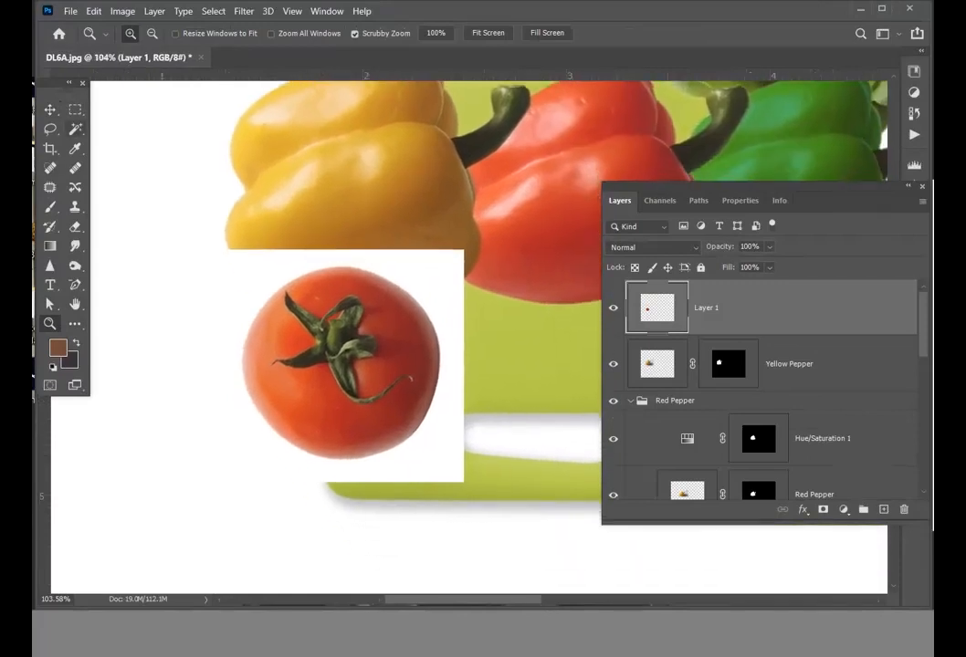
pyautogui.press('m')
pyautogui.hotkey('shift', 'm')
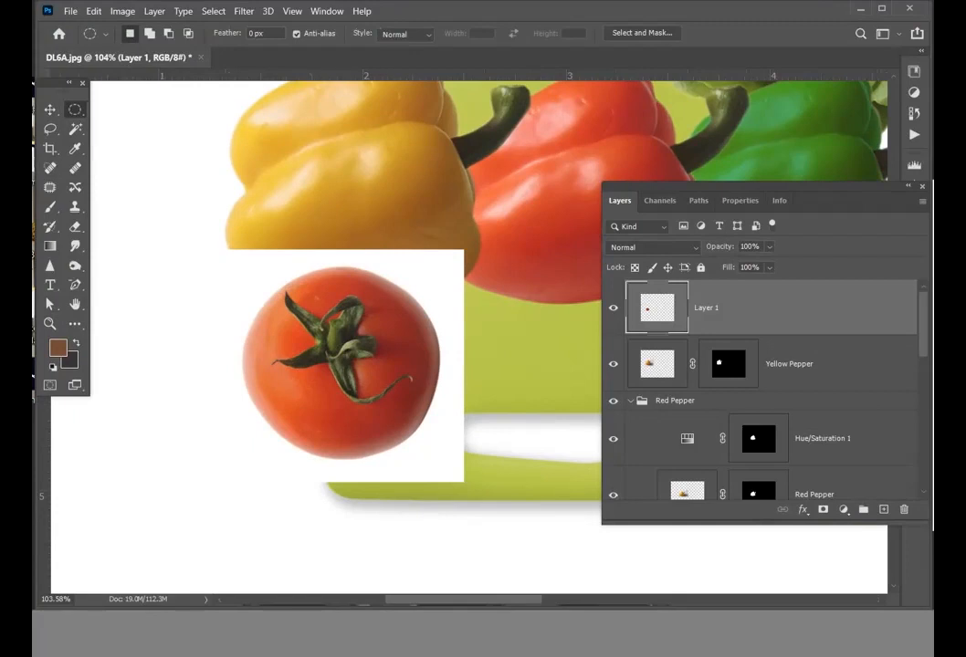
pyautogui.press('v')
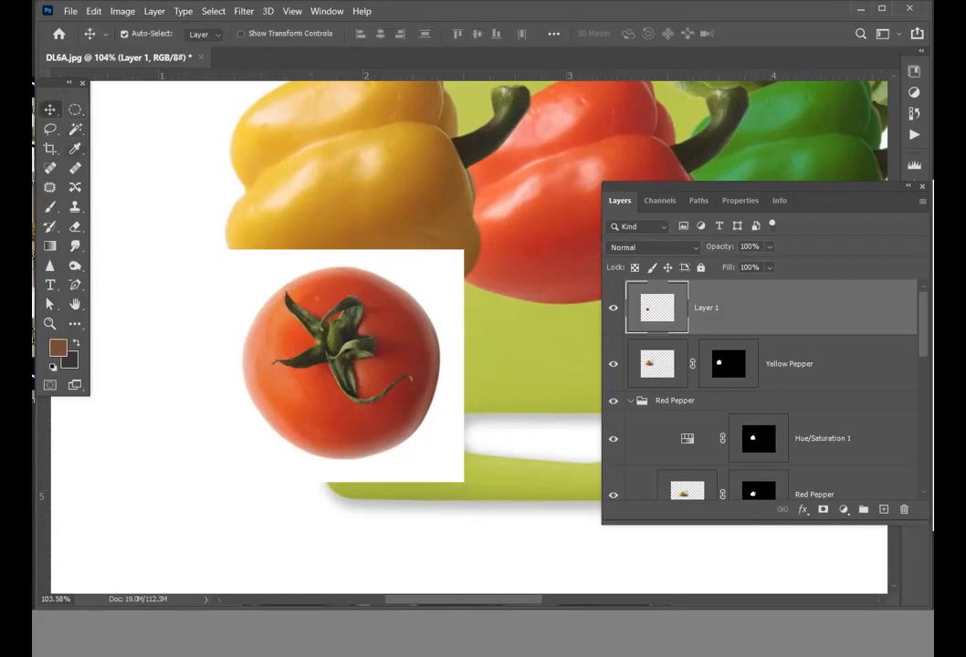
pyautogui.press('w')
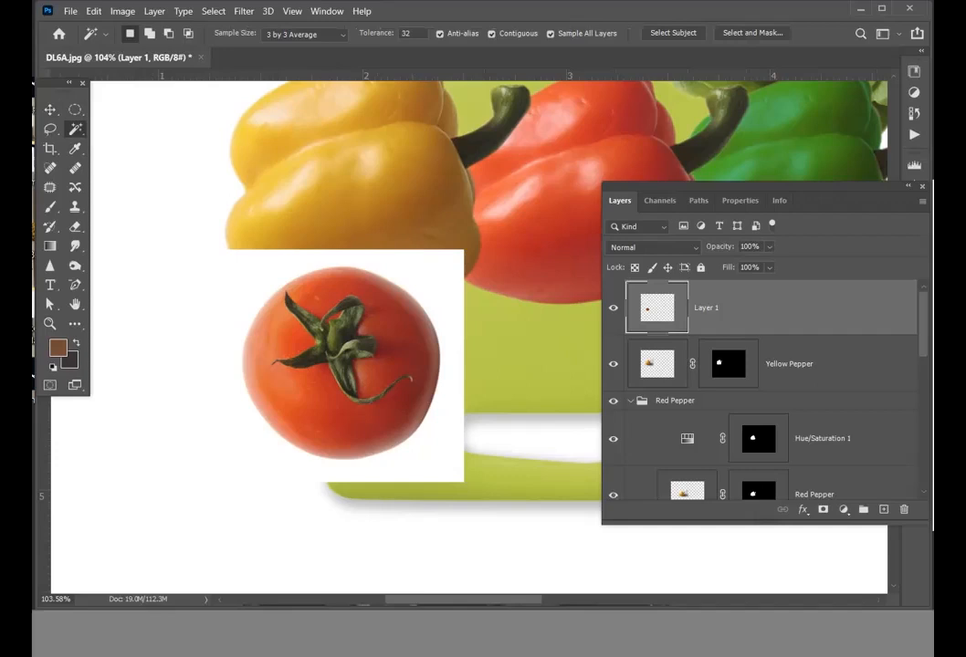
pyautogui.hotkey('shift', 'w')
pyautogui.moveTo(292, 384); pyautogui.dragTo(393, 393)
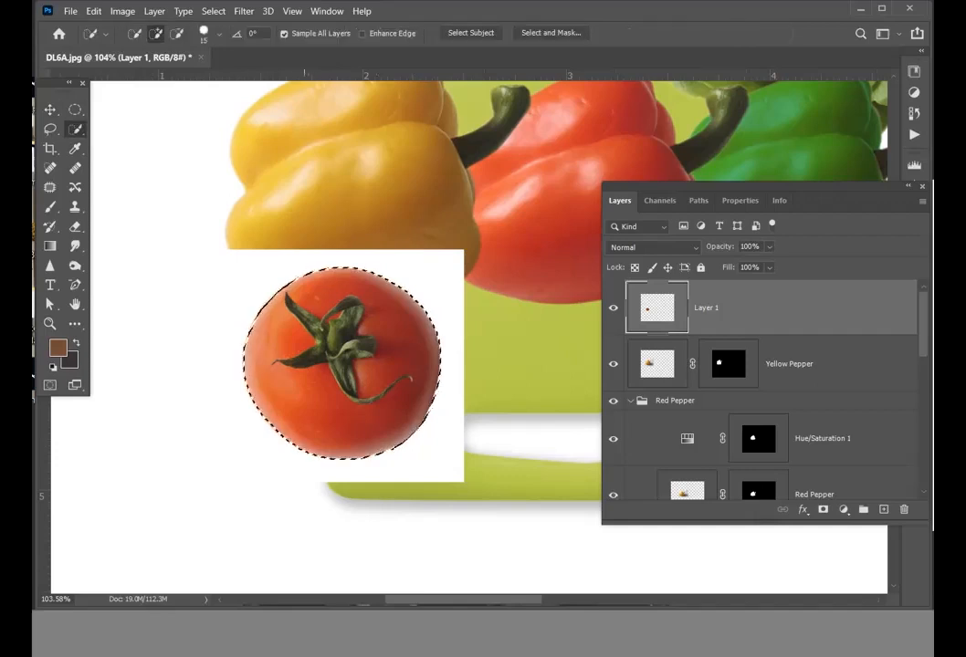
pyautogui.hotkey('ctrl', 'd')
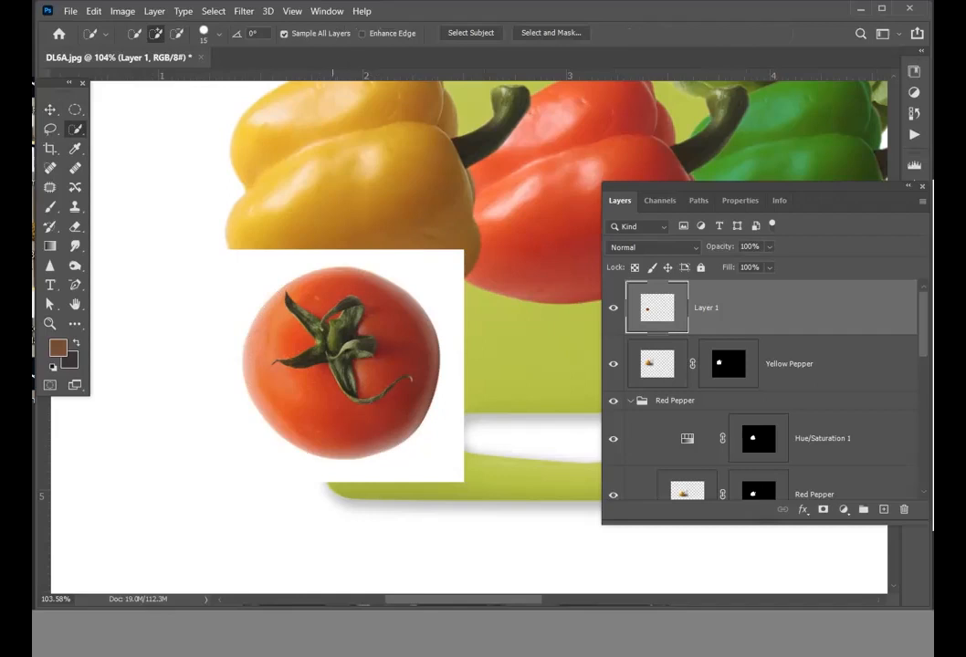
pyautogui.click(328, 287)
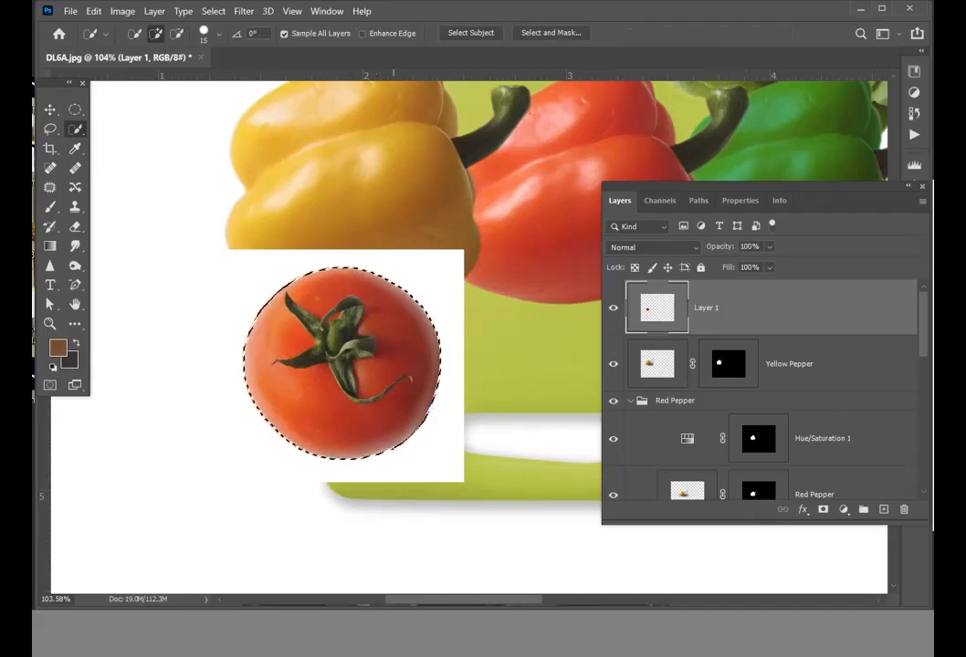
pyautogui.hotkey('ctrl', 'd')
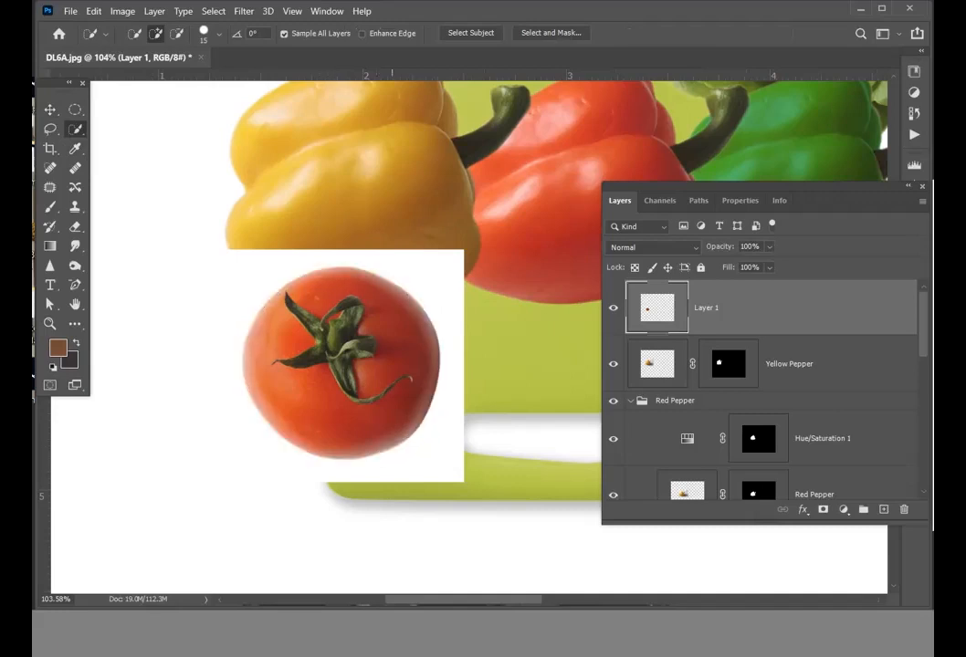
pyautogui.moveTo(310, 298)
pyautogui.mouseDown()
pyautogui.moveTo(371, 294)
pyautogui.moveTo(410, 379)
pyautogui.mouseUp()
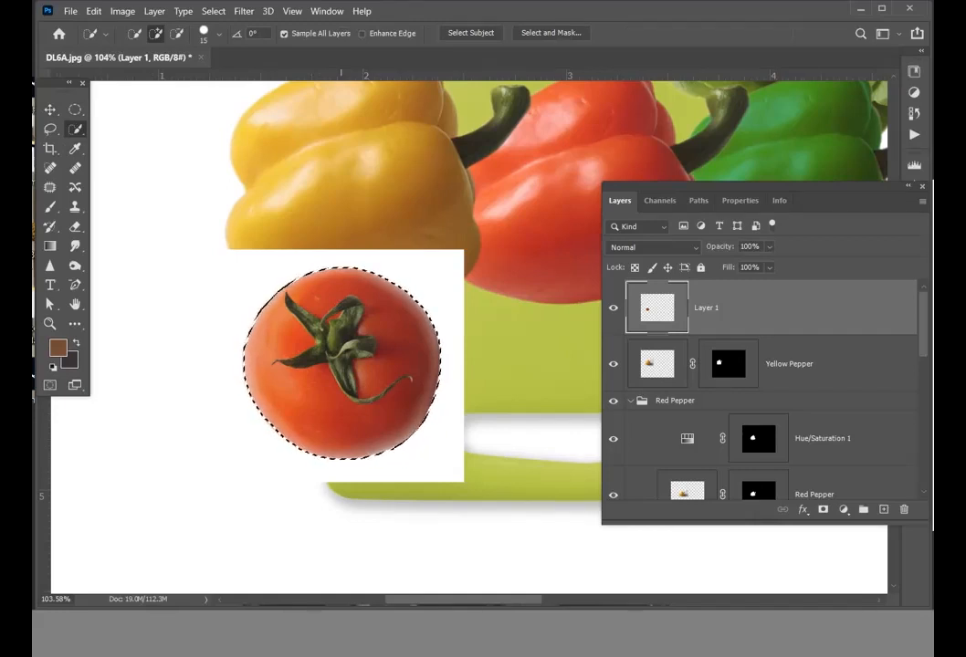
# - Refine the tomato selection with 1 px smart radius, 1.3 px feather and -20% edge shift, and mask Layer 1 with it
pyautogui.hotkey('alt', 'ctrl', 'r')
pyautogui.press('z')
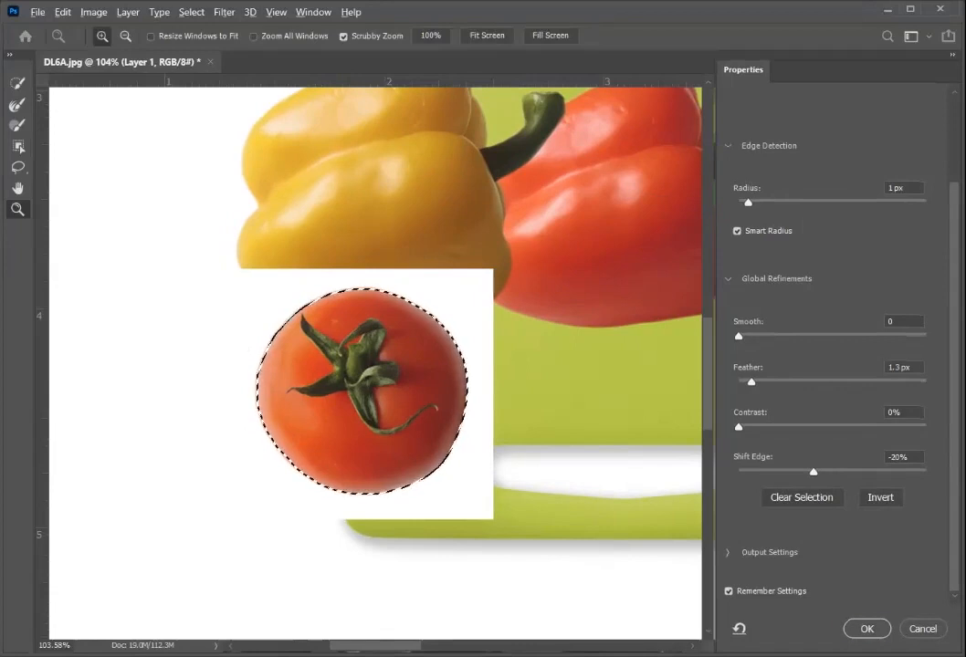
pyautogui.press('Return')
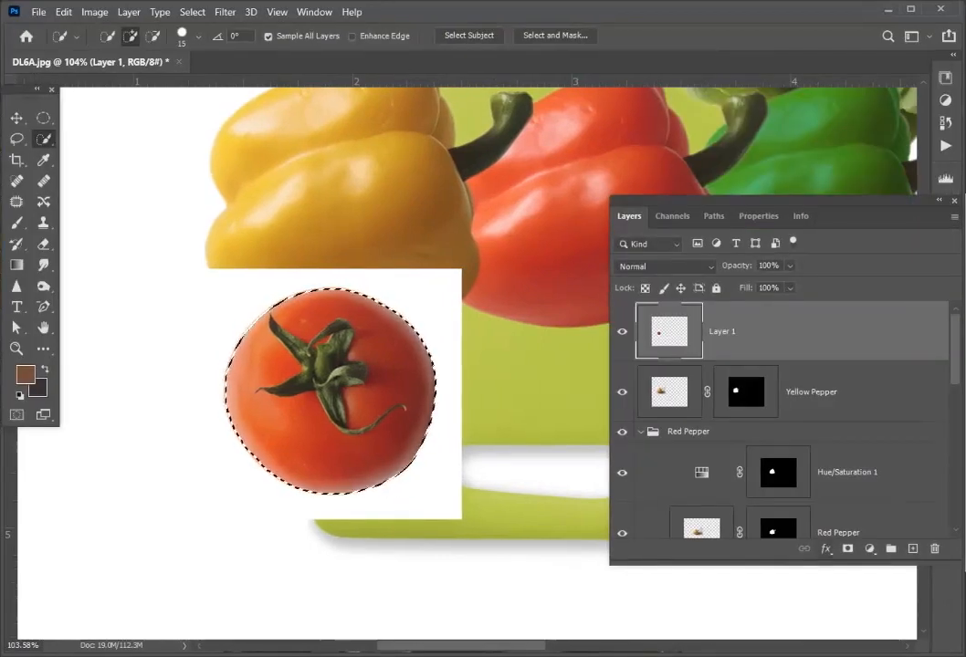
pyautogui.click(848, 548)
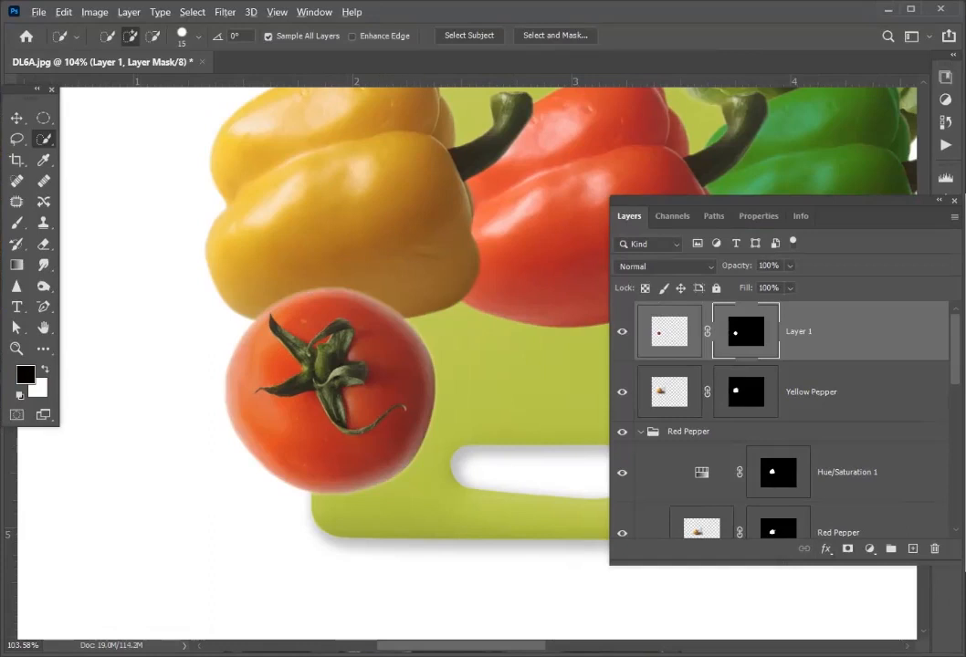
# - Refine the selection around the masked tomato in Select and Mask, setting the feather to 1.0 px
pyautogui.hotkey('ctrl', 'alt', 'r')
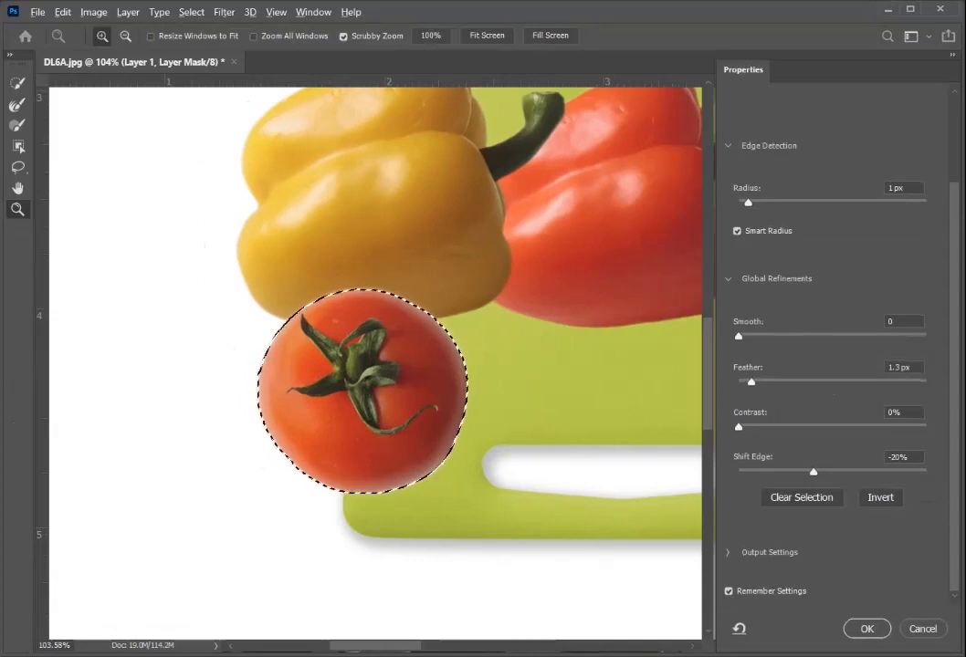
pyautogui.moveTo(752, 383); pyautogui.dragTo(748, 382)
pyautogui.press('Tab')
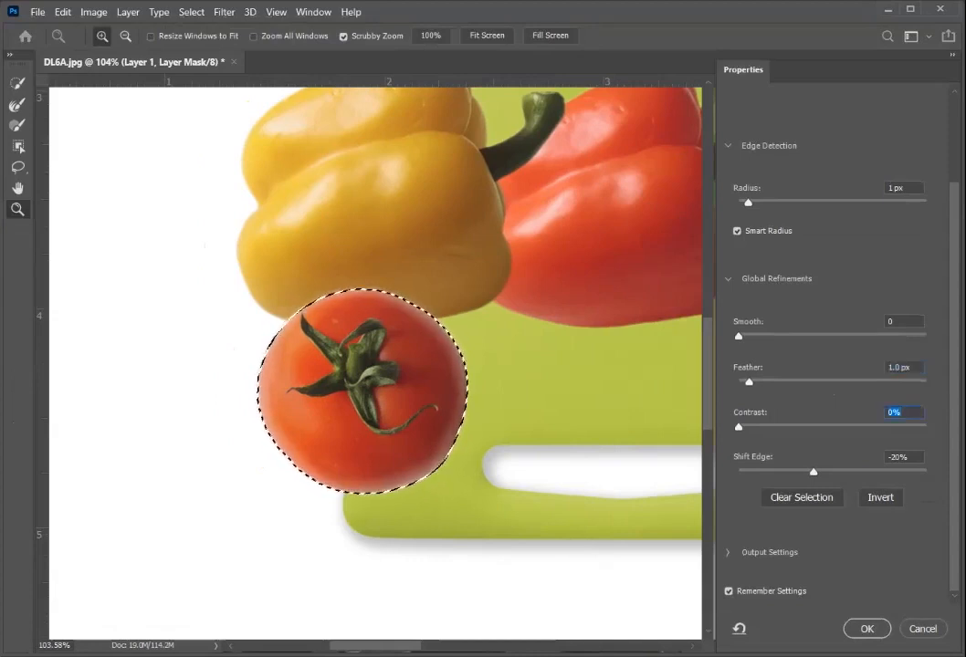
pyautogui.press('Tab')
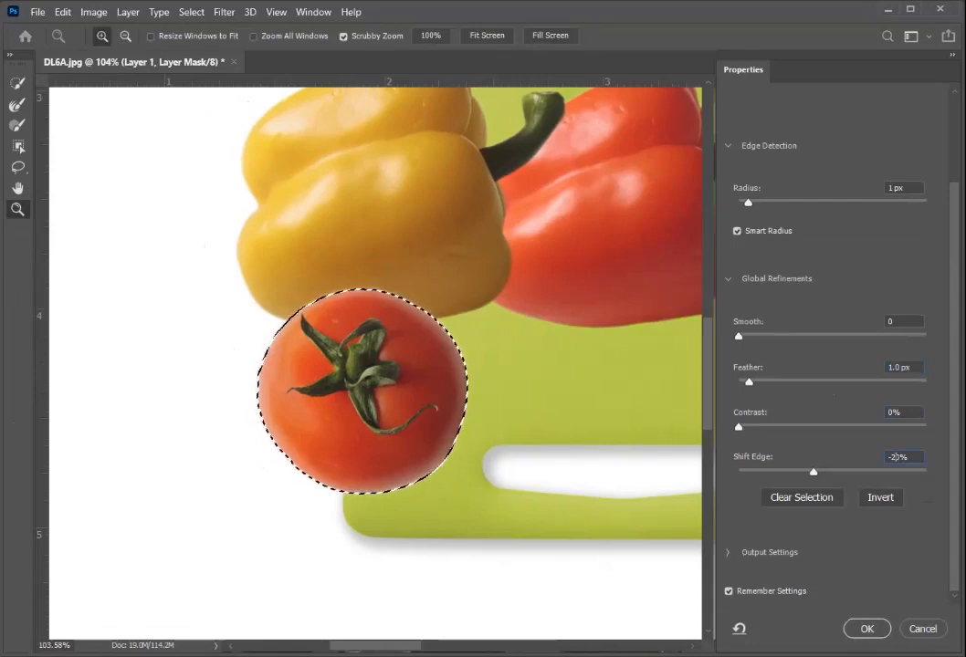
pyautogui.write('5')
pyautogui.rightClick(895, 456)
pyautogui.click(896, 457)
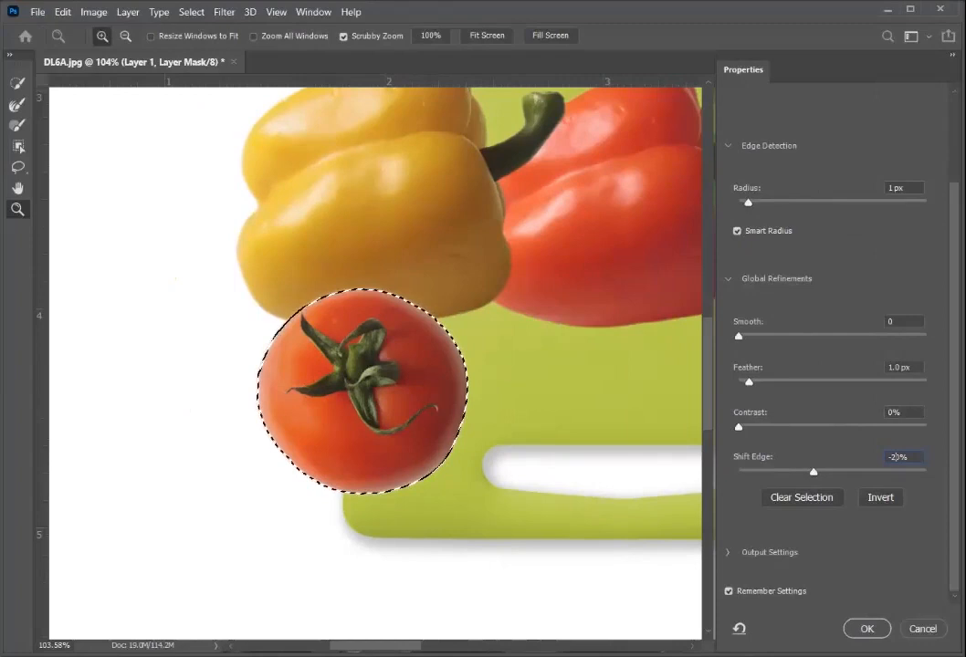
pyautogui.press('Return')
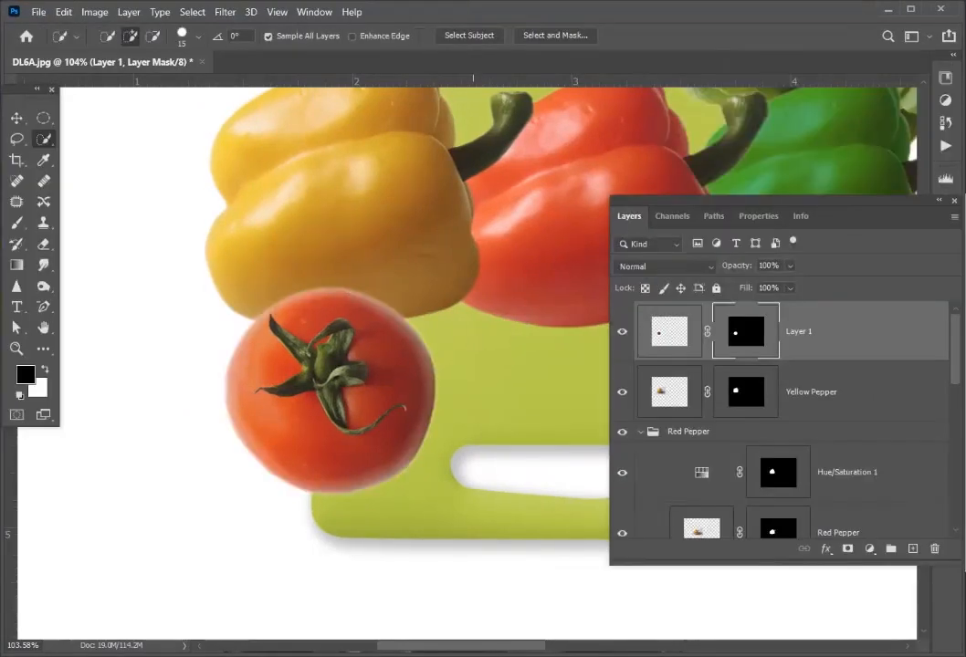
# - Trim the tomato's light fringe by filling the inverted selection on Layer 1's mask, and deselect
pyautogui.keyDown('ctrl'); pyautogui.click(746, 332); pyautogui.keyUp('ctrl')
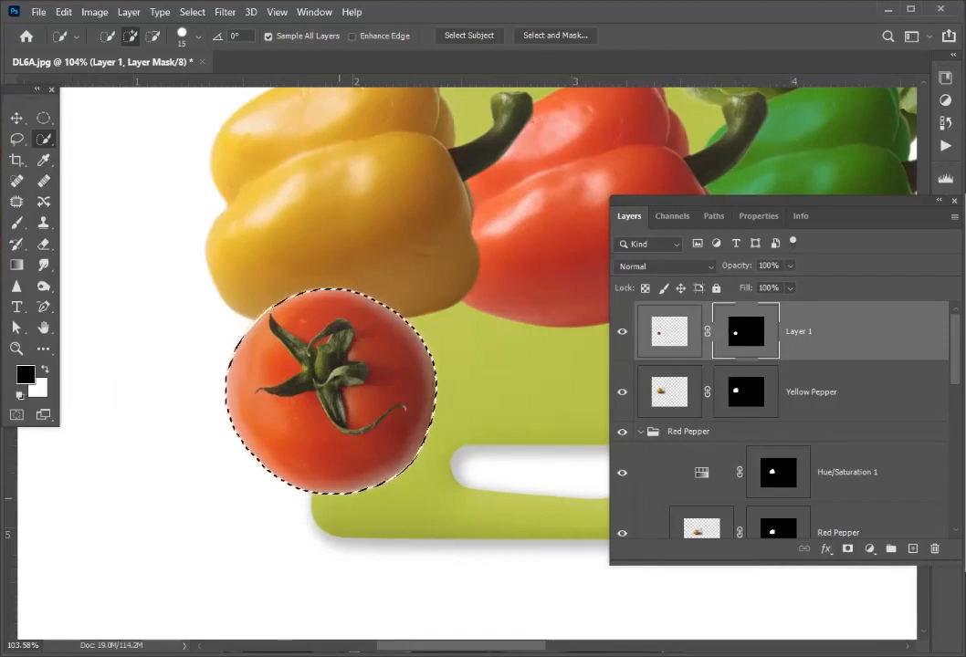
pyautogui.press('alt')
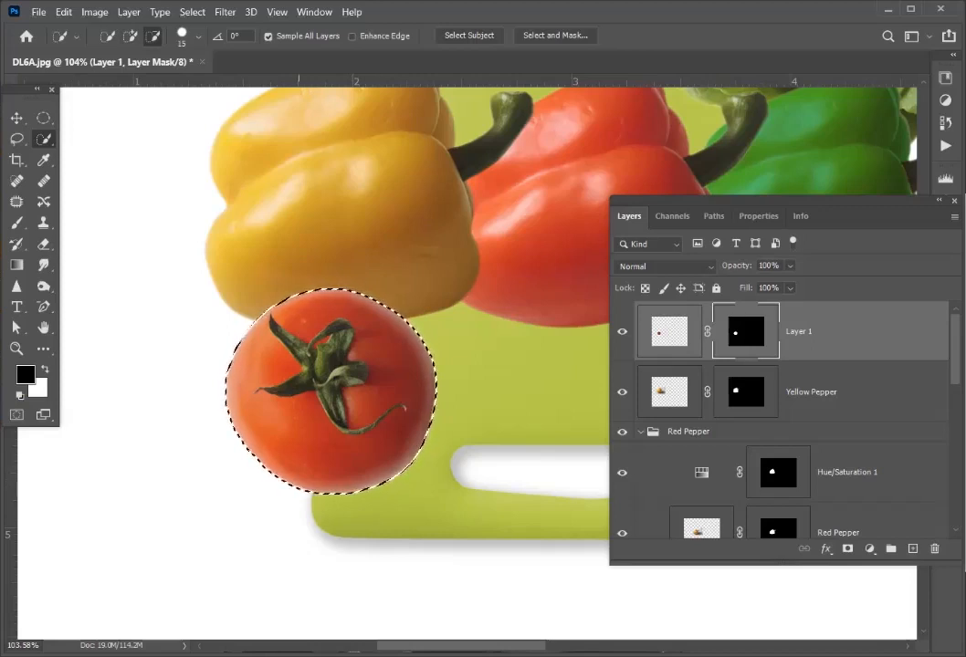
pyautogui.hotkey('ctrl', 'd')
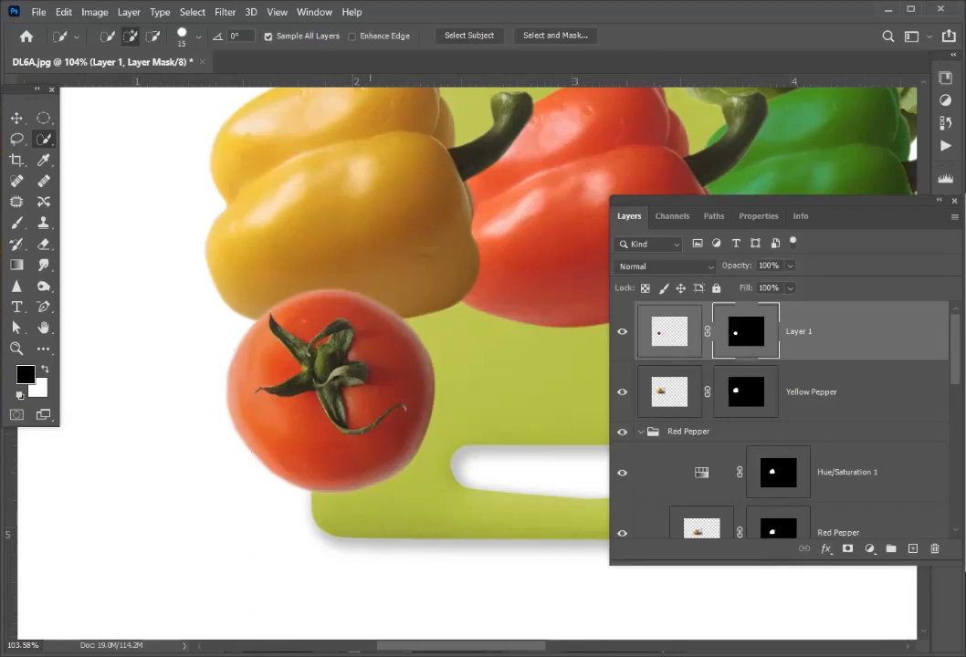
# - Try softening the tomato's edge further by refining its mask selection with 3 px feather and 0% edge shift, filling the mask and deselecting
pyautogui.hotkey('ctrl', '0')
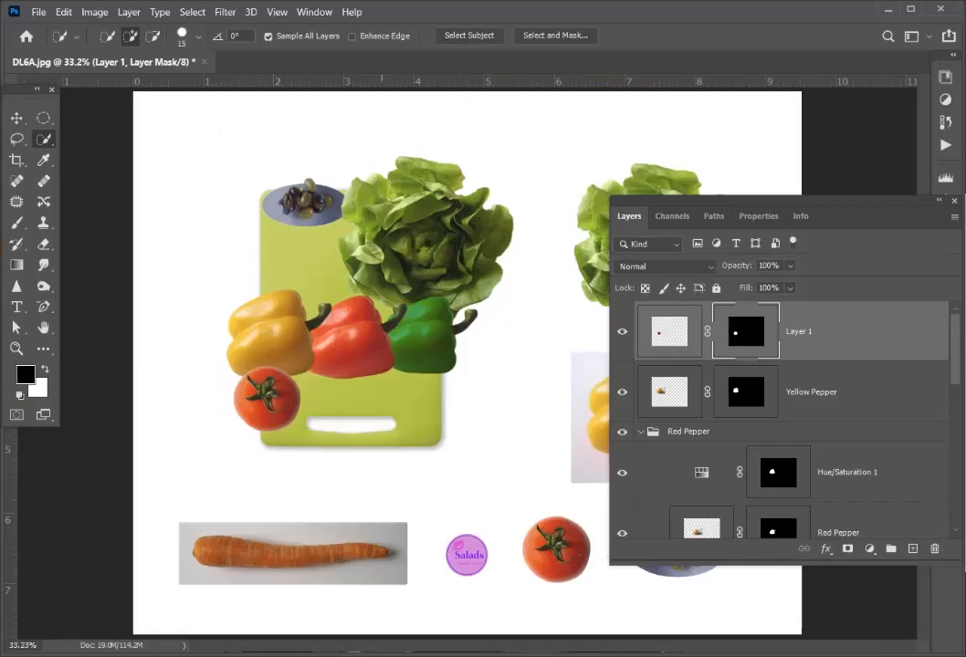
pyautogui.press('v')
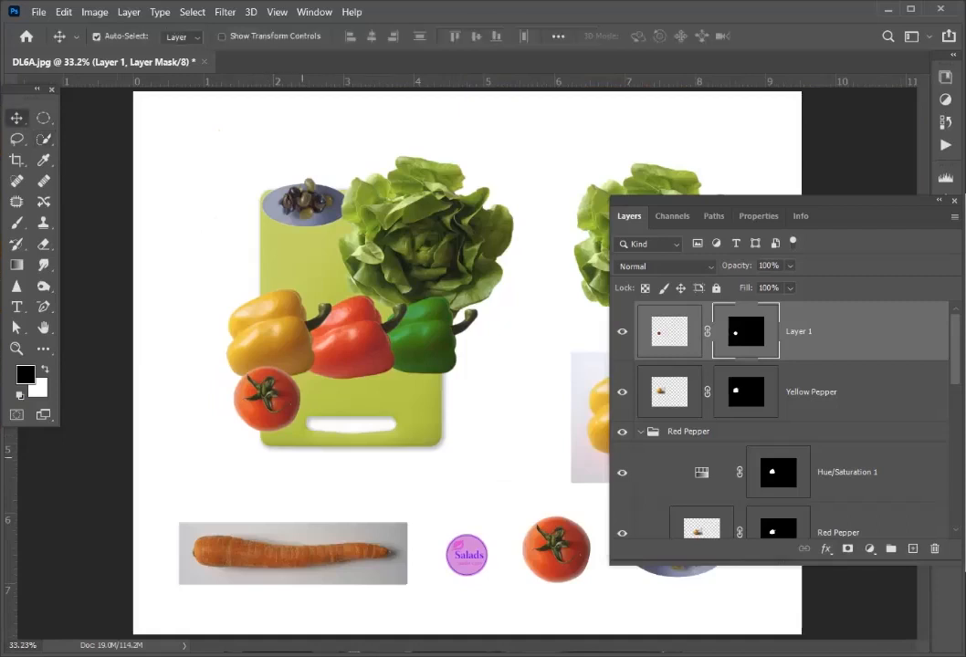
pyautogui.press('z')
pyautogui.moveTo(212, 365); pyautogui.dragTo(334, 253)
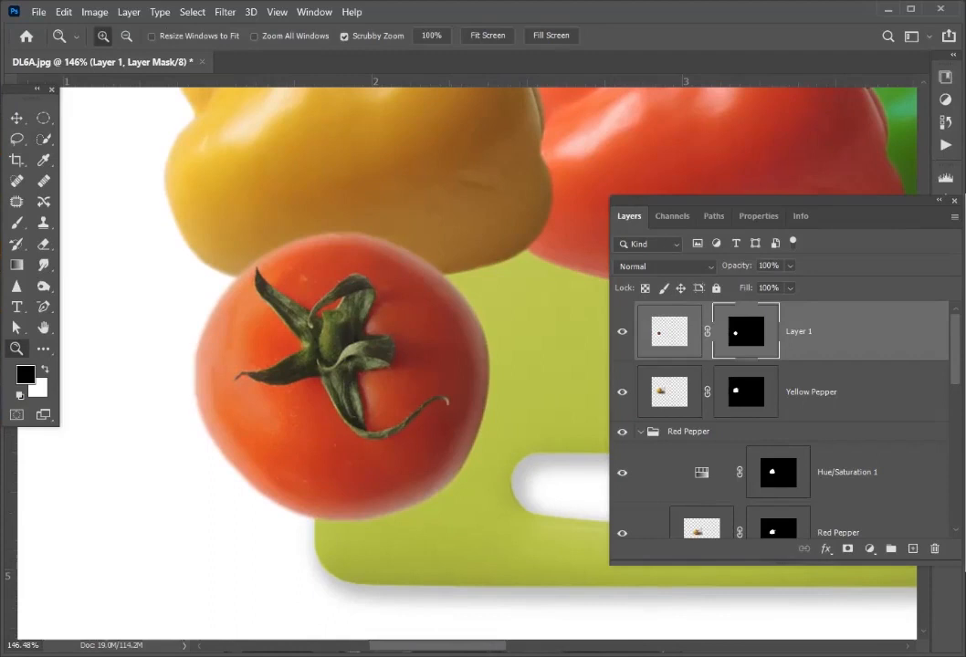
pyautogui.hotkey('ctrl', 'alt', 'r')
pyautogui.write('0')
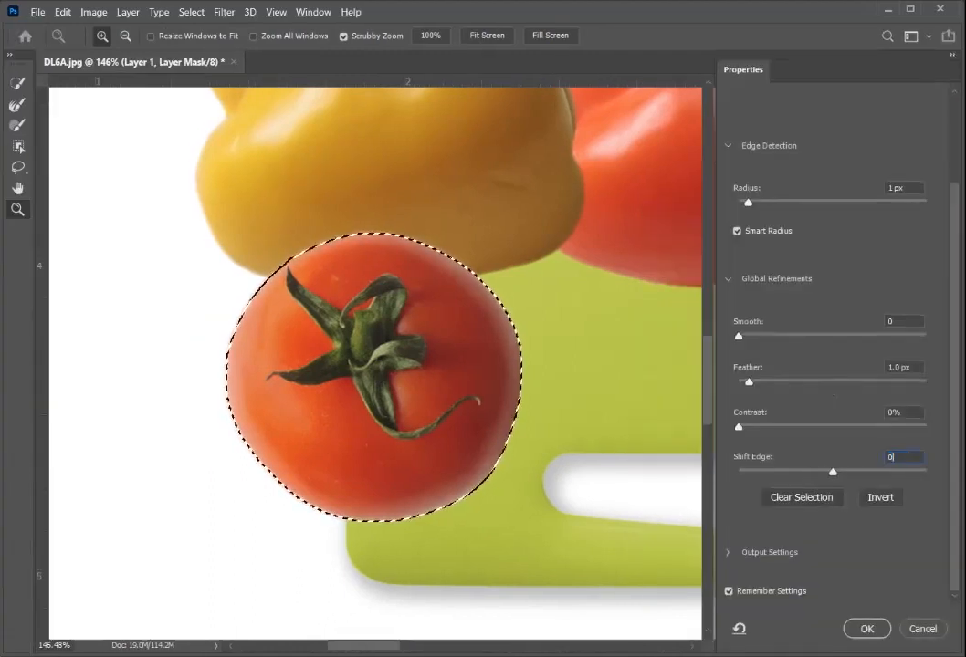
pyautogui.click(744, 370)
pyautogui.write('3')
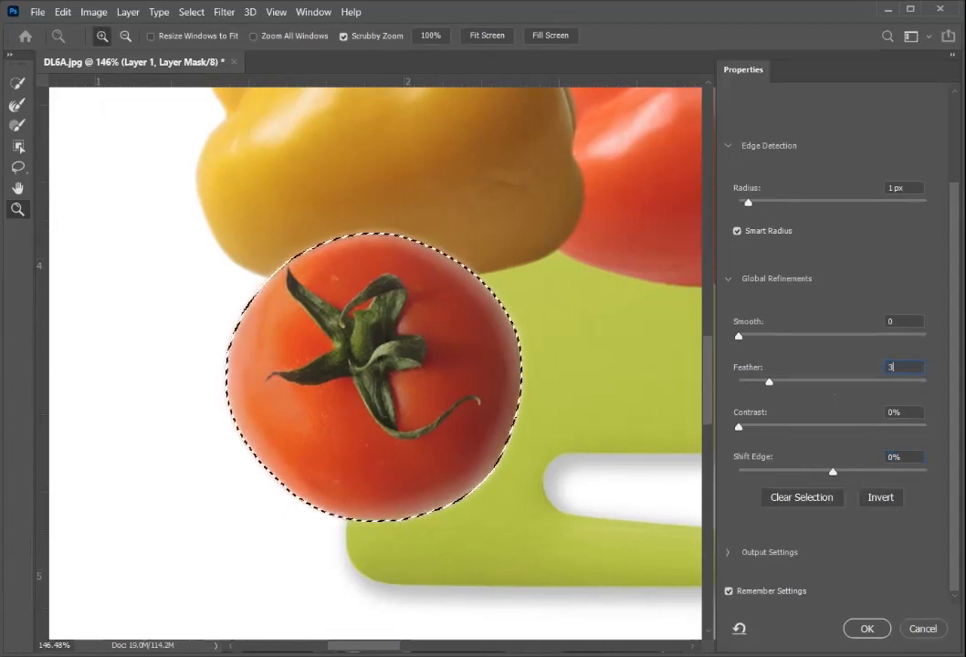
pyautogui.press('Return')
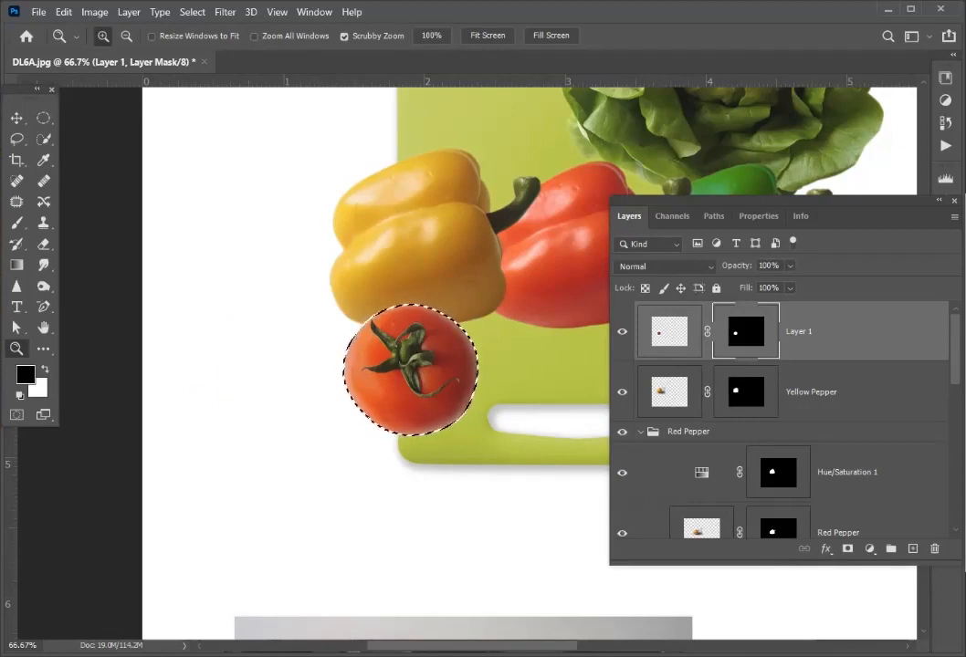
pyautogui.hotkey('ctrl', 'd')
pyautogui.moveTo(338, 306); pyautogui.dragTo(485, 316)
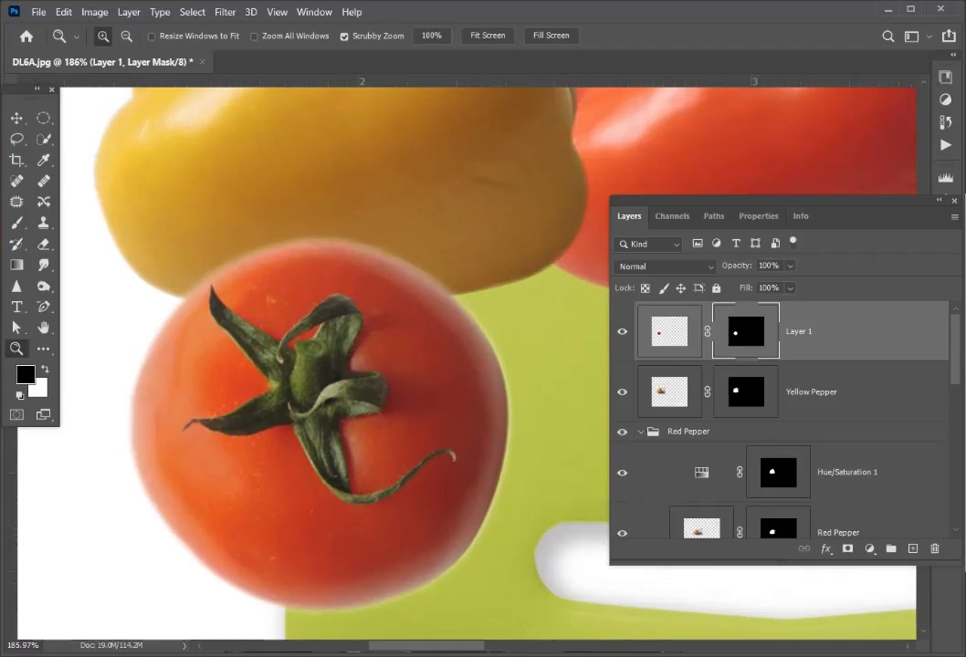
# - Revert the history to the first Fill on the tomato's mask and clear the selection
pyautogui.click(946, 122)
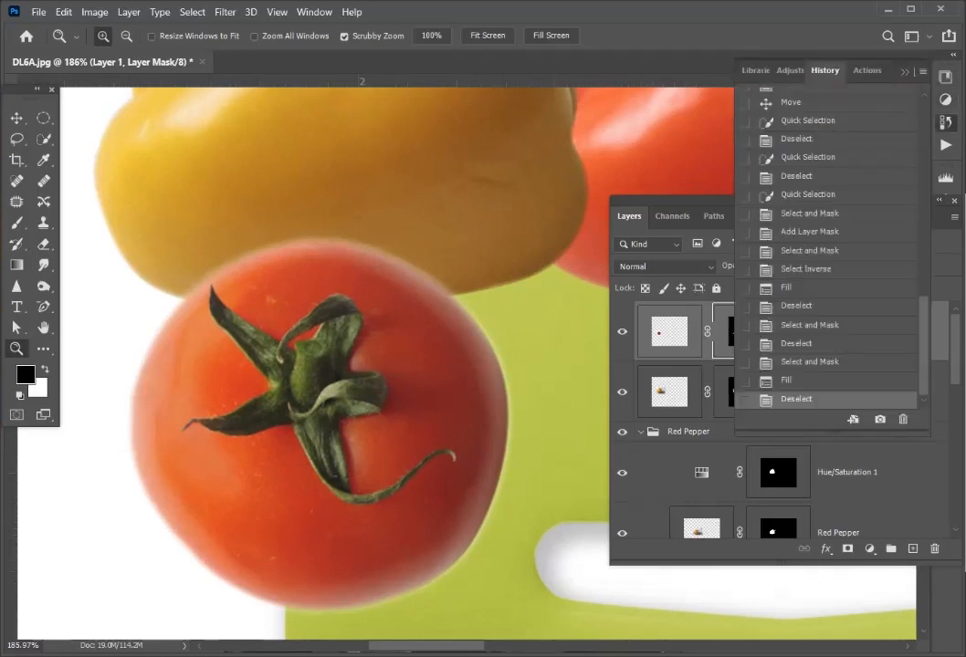
pyautogui.click(786, 288)
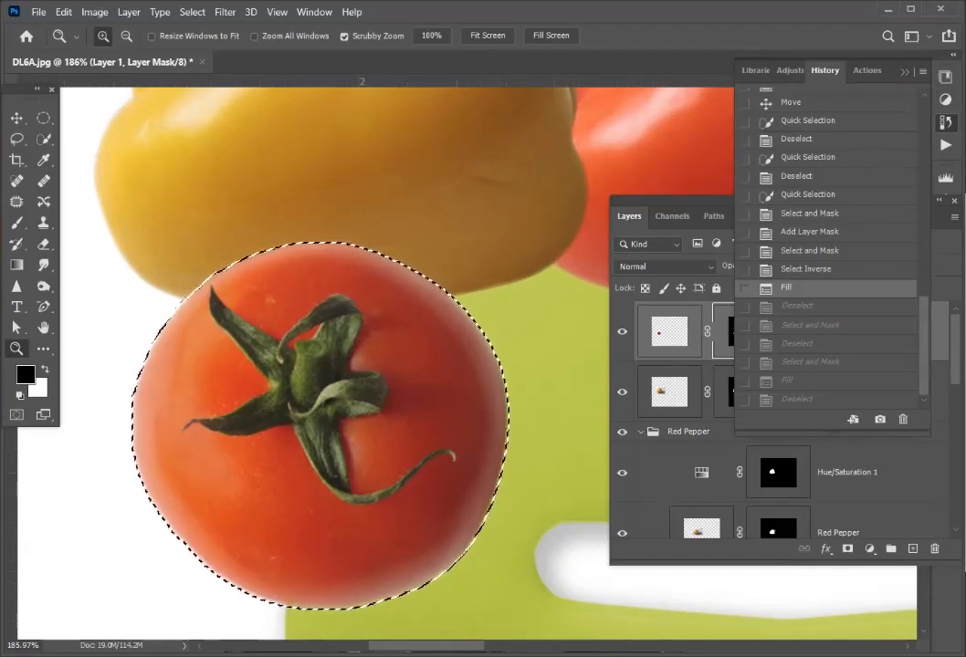
pyautogui.hotkey('ctrl', 'd')
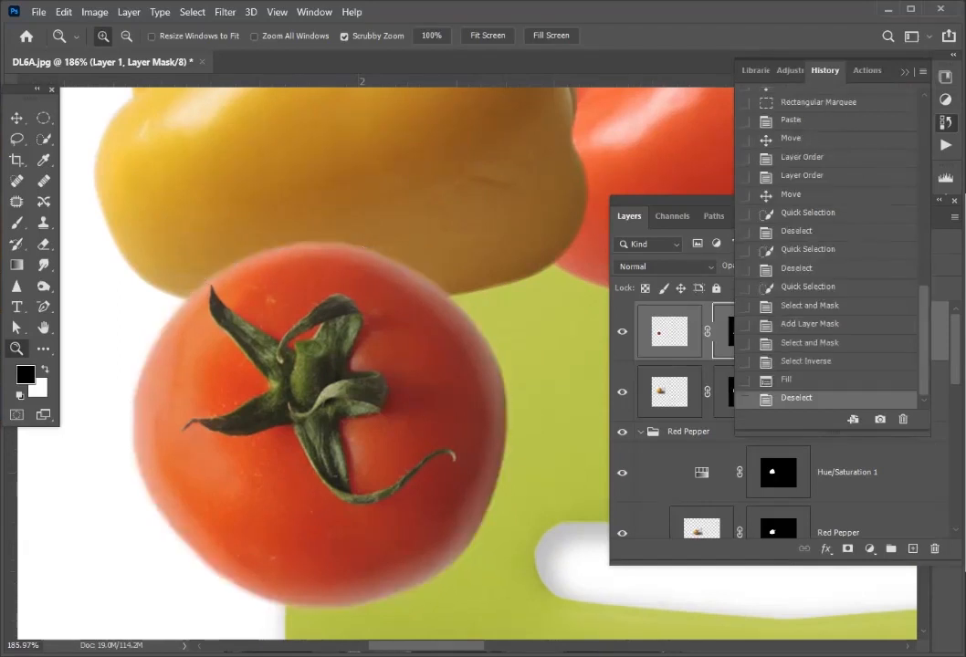
pyautogui.hotkey('ctrl', '0')
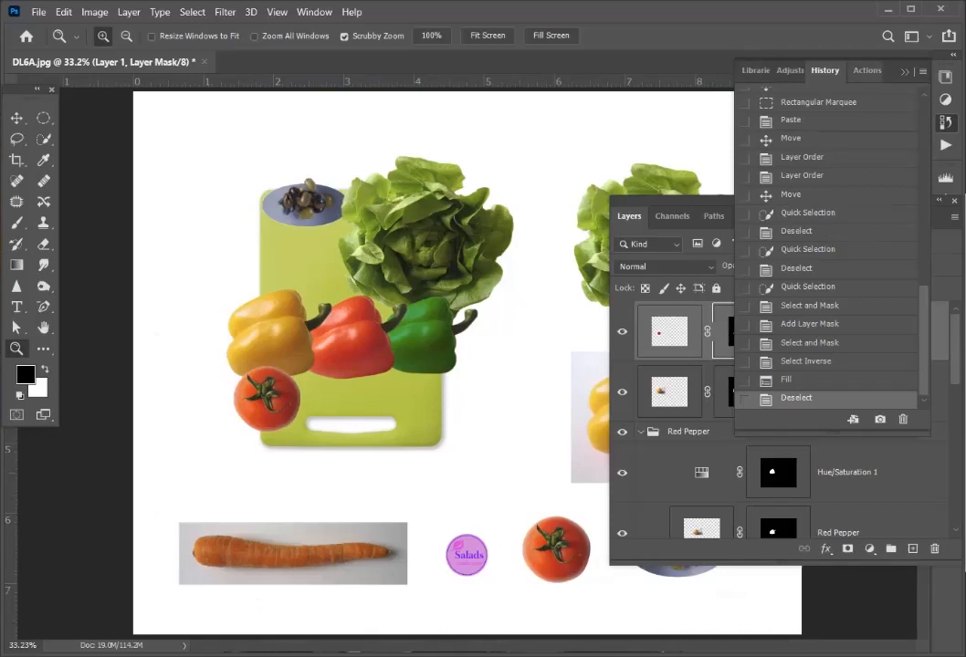
pyautogui.click(905, 72)
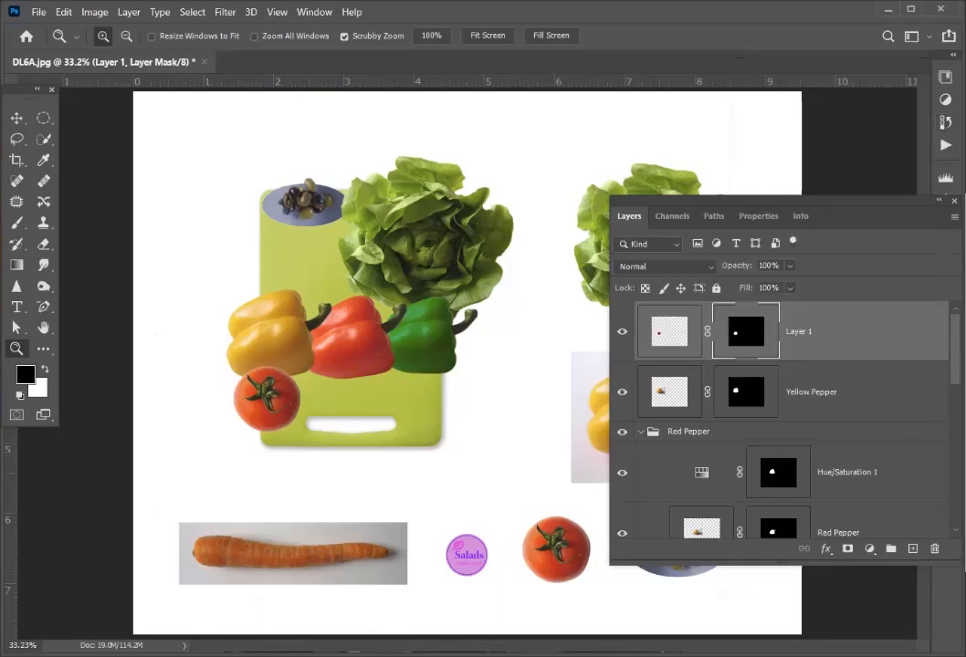
# - Rename Layer 1 as Tomato
pyautogui.doubleClick(798, 332)
pyautogui.write('Tomat')
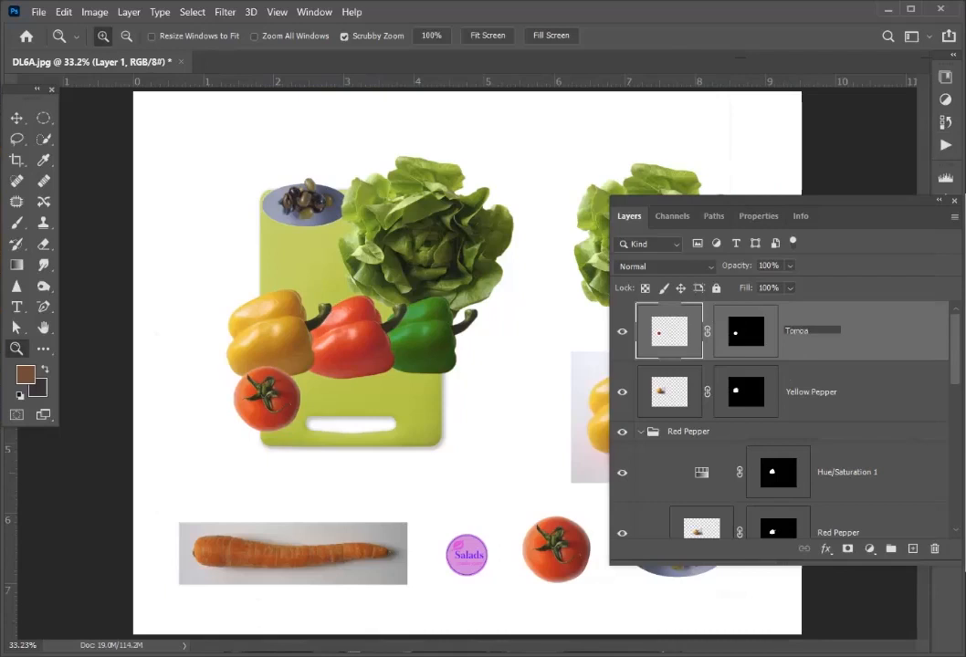
pyautogui.write('to')
pyautogui.press('Return')
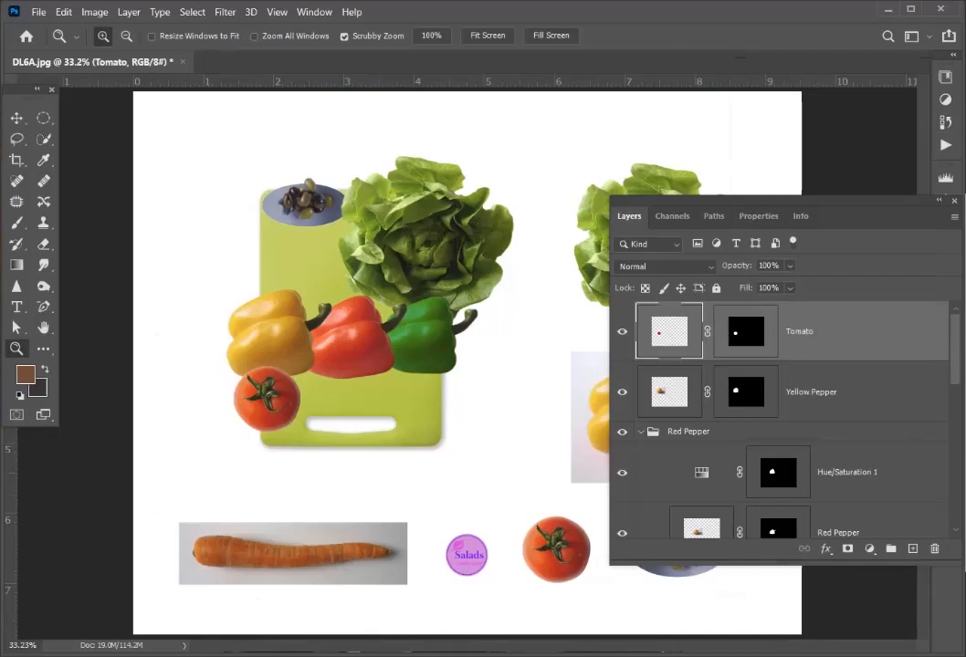
# - Duplicate the Tomato layer twice
pyautogui.click(955, 217)
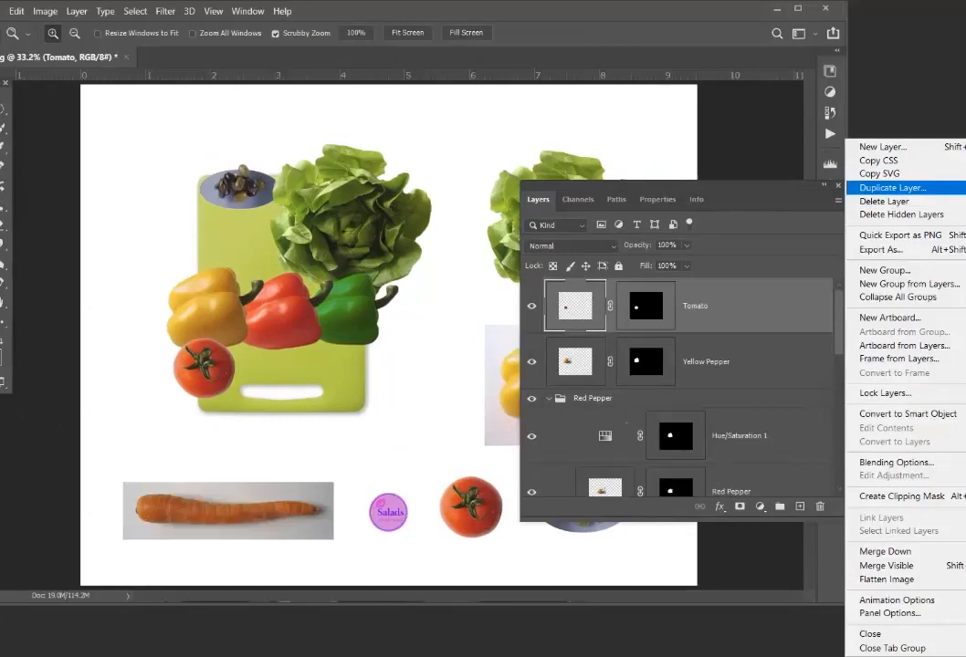
pyautogui.click(893, 189)
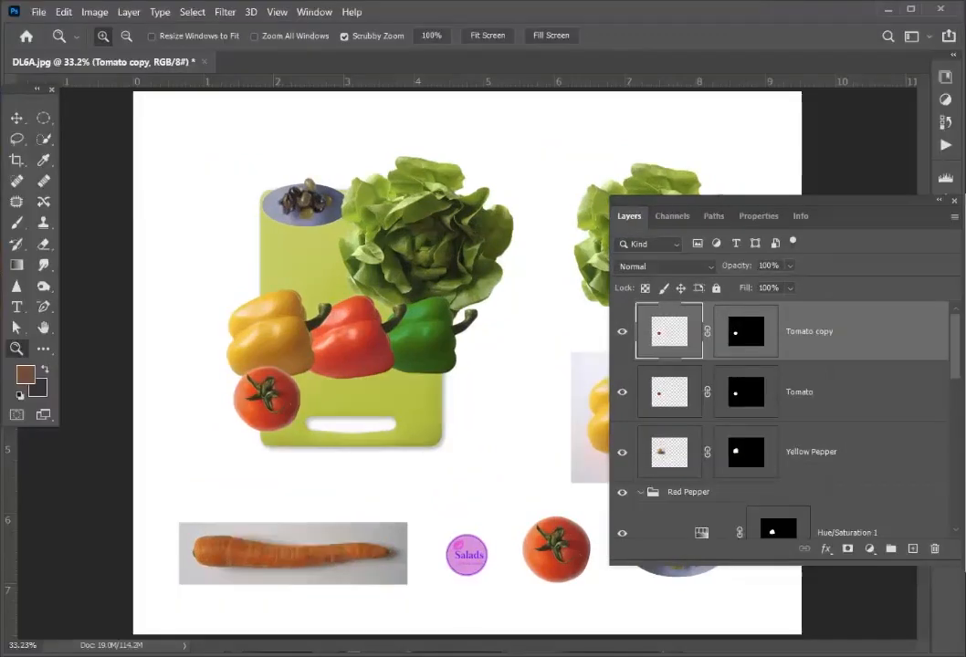
pyautogui.rightClick(769, 309)
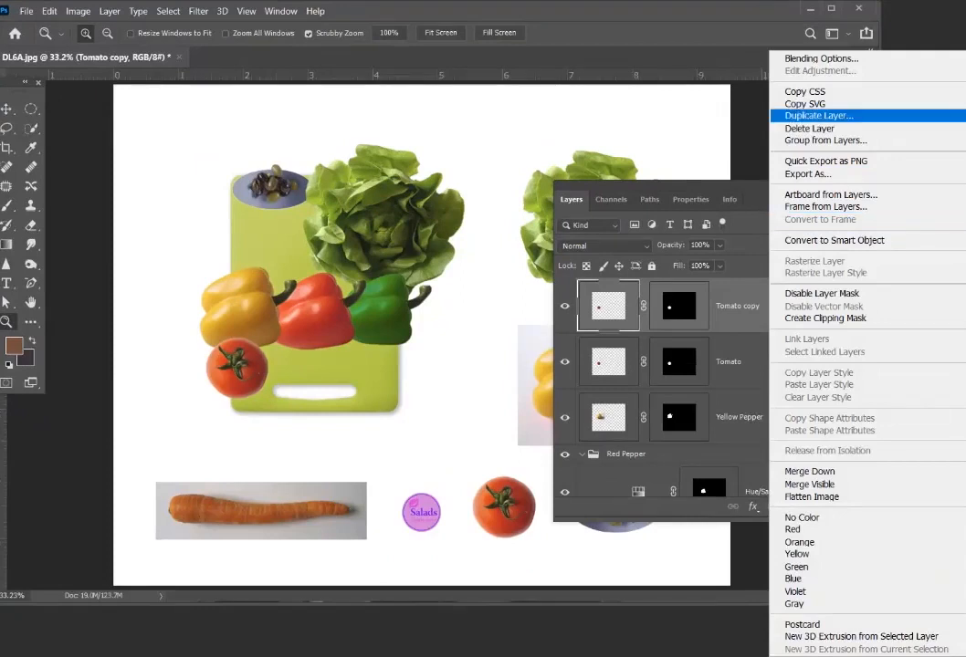
pyautogui.click(820, 115)
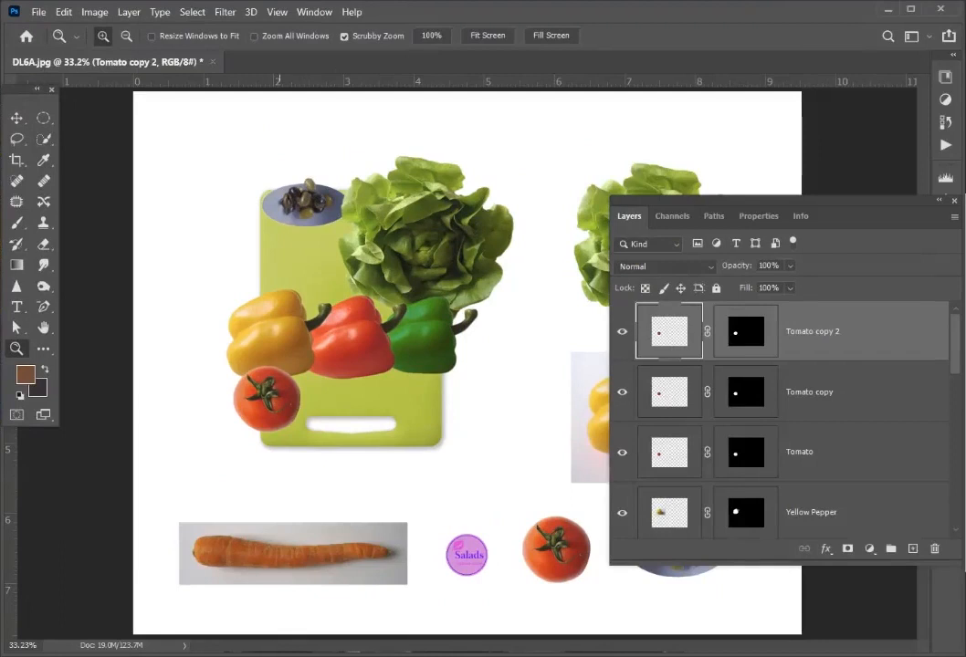
# - Move one tomato copy onto the red pepper's lower edge and the other to the cutting board's lower right corner
pyautogui.press('v')
pyautogui.moveTo(266, 398); pyautogui.dragTo(434, 428)
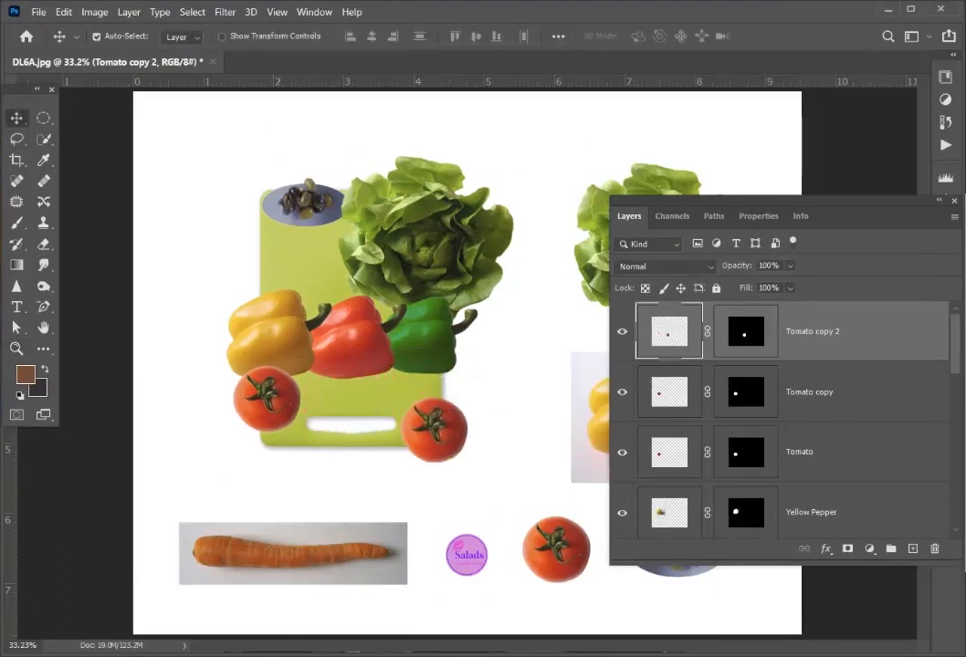
pyautogui.moveTo(267, 397); pyautogui.dragTo(351, 365)
pyautogui.moveTo(434, 428); pyautogui.dragTo(413, 422)
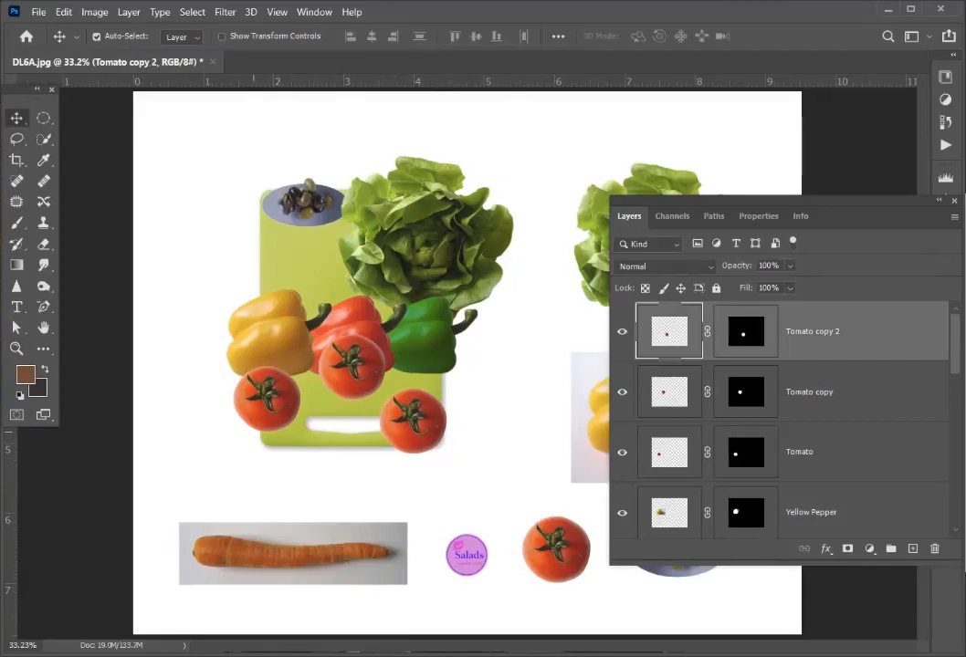
# - Select all three tomato layers, align their vertical centers and distribute them by horizontal centers
pyautogui.keyDown('shift'); pyautogui.click(810, 393); pyautogui.keyUp('shift')
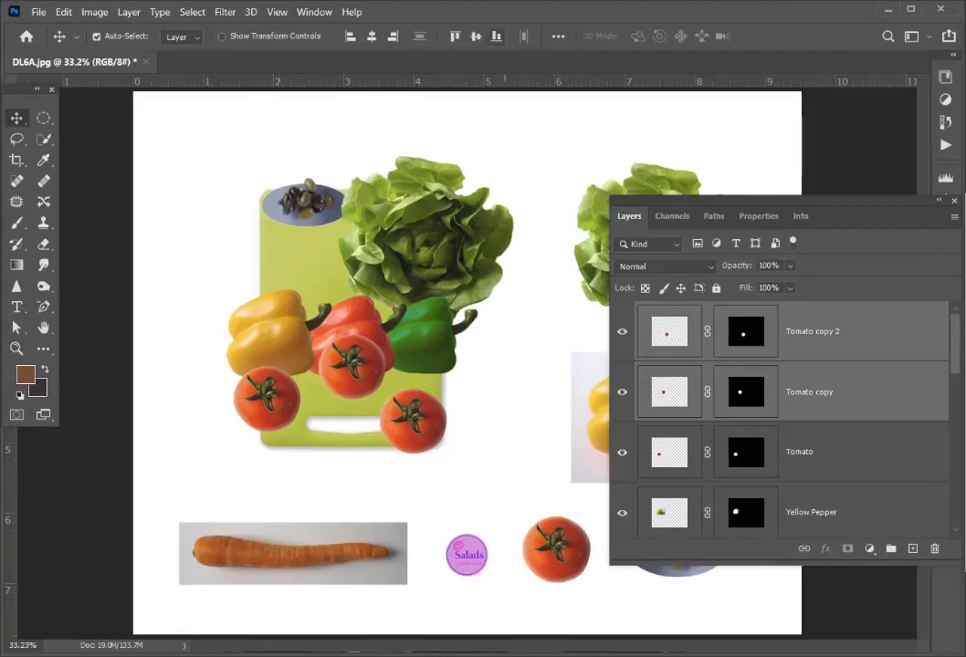
pyautogui.keyDown('shift'); pyautogui.click(699, 453); pyautogui.keyUp('shift')
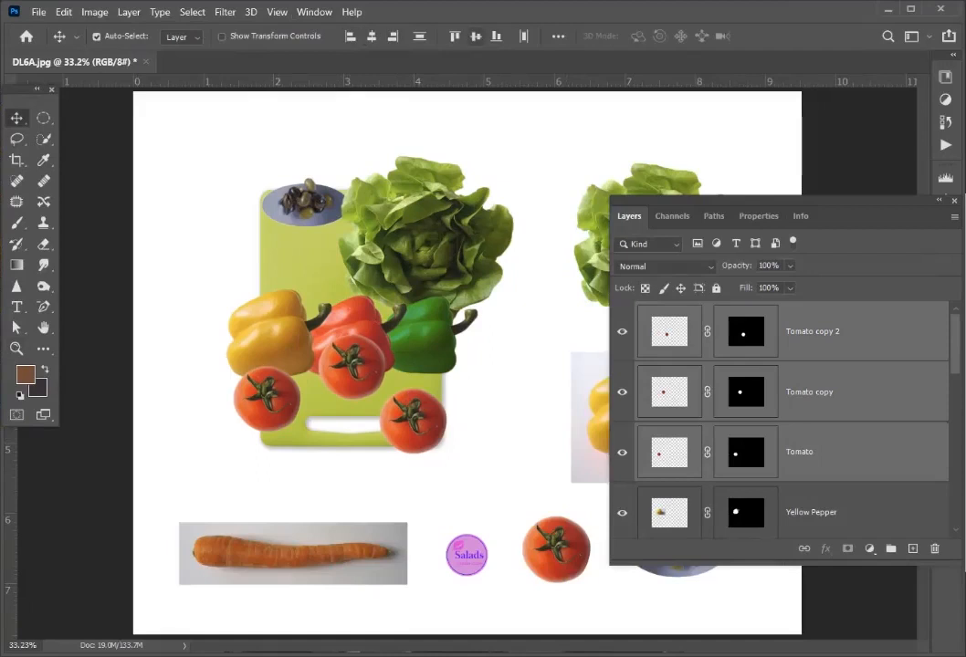
pyautogui.click(475, 35)
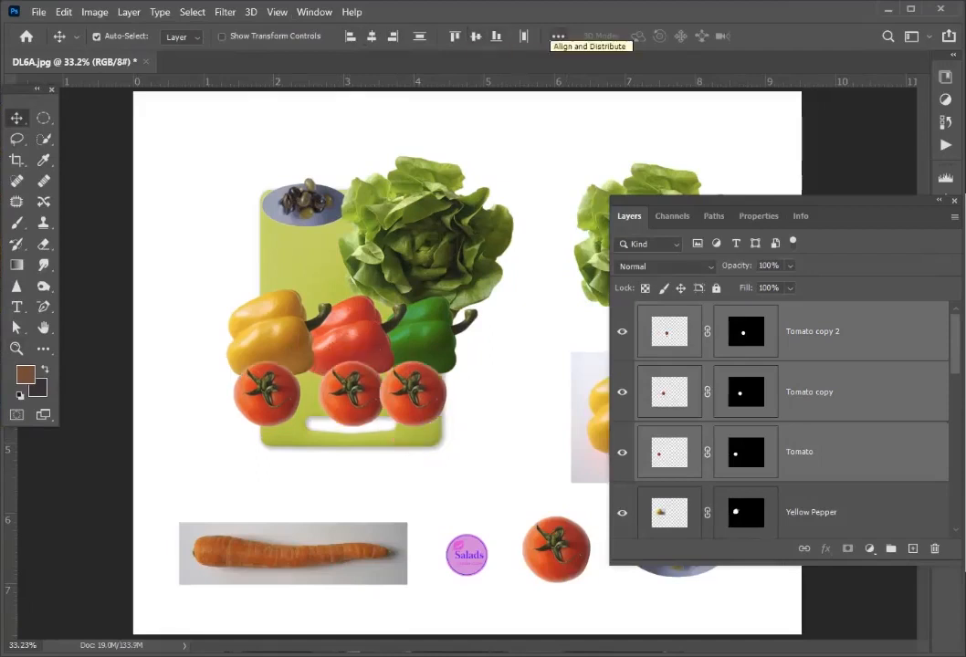
pyautogui.click(558, 36)
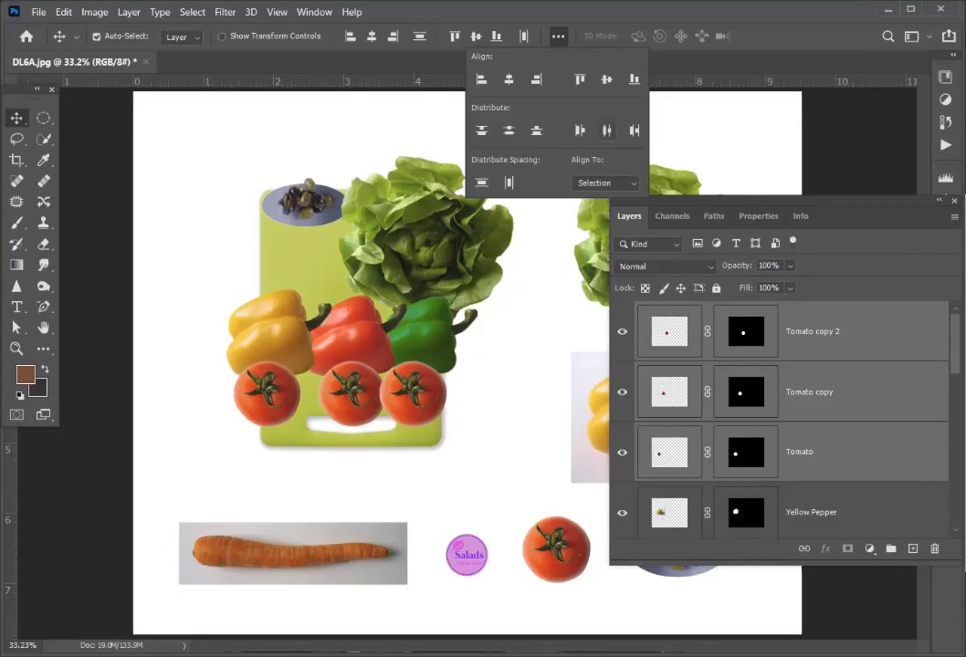
pyautogui.click(606, 129)
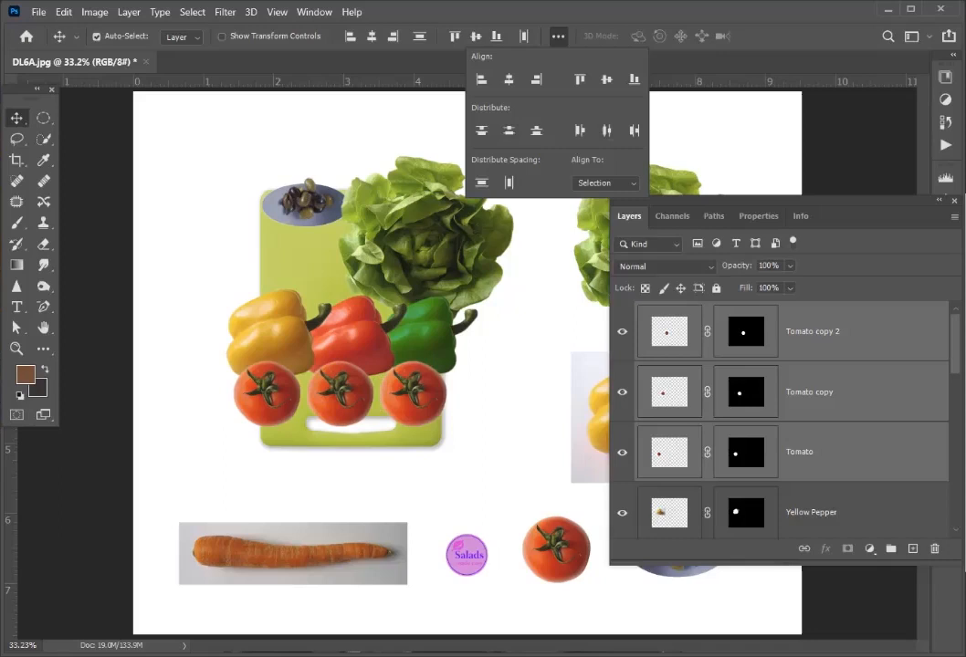
# - Shift the rightmost tomato past the board's right edge, then redistribute all three by horizontal centers and align their vertical centers
pyautogui.click(426, 395)
pyautogui.moveTo(426, 394)
pyautogui.mouseDown()
pyautogui.moveTo(461, 393)
pyautogui.moveTo(461, 410)
pyautogui.moveTo(438, 396)
pyautogui.mouseUp()
pyautogui.keyDown('shift'); pyautogui.click(341, 394); pyautogui.keyUp('shift')
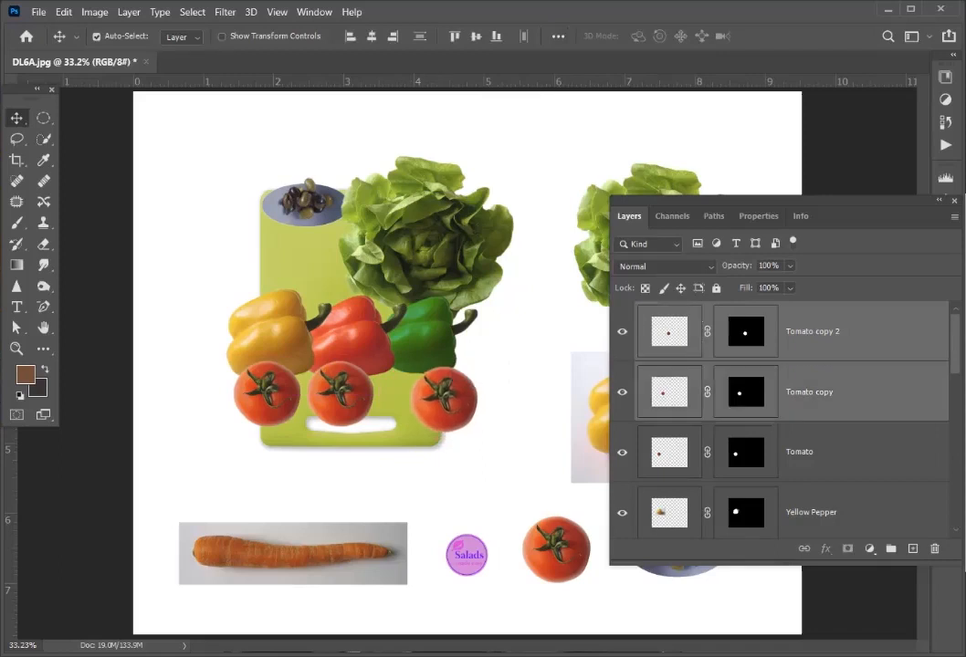
pyautogui.keyDown('shift'); pyautogui.click(267, 394); pyautogui.keyUp('shift')
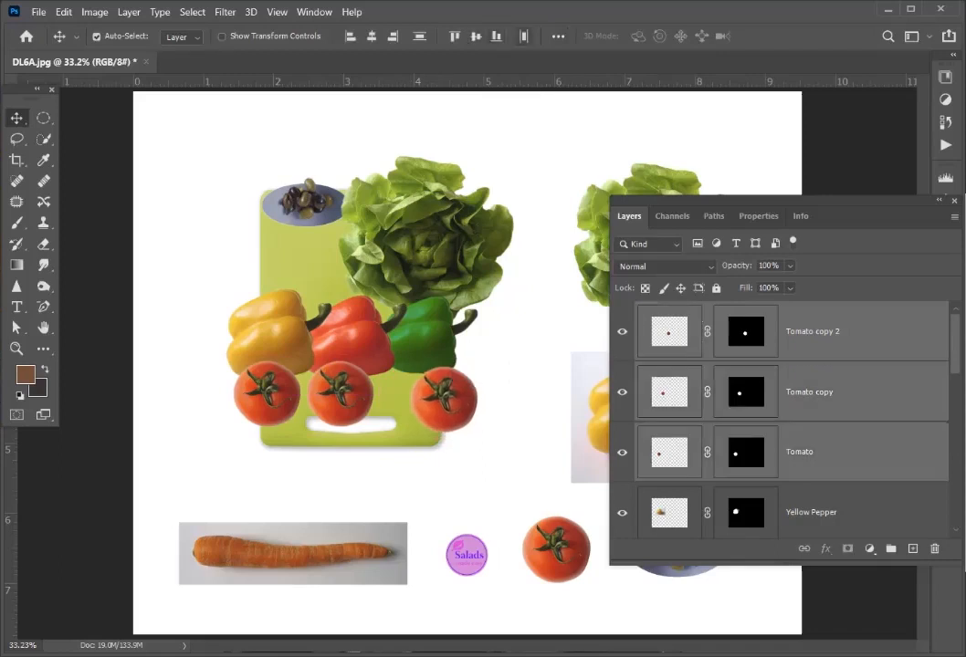
pyautogui.click(558, 36)
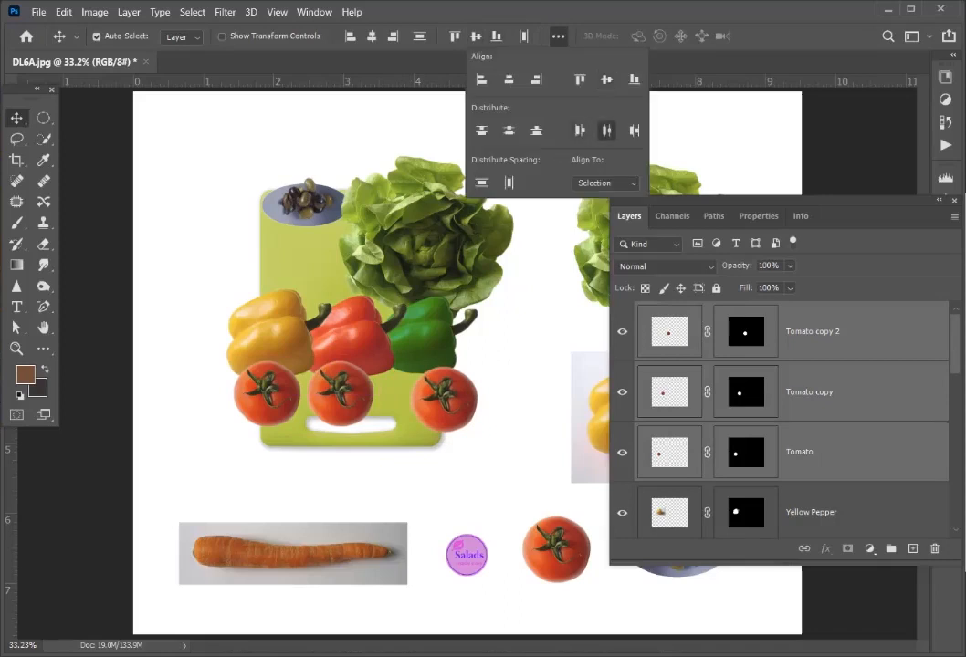
pyautogui.click(605, 131)
pyautogui.click(605, 79)
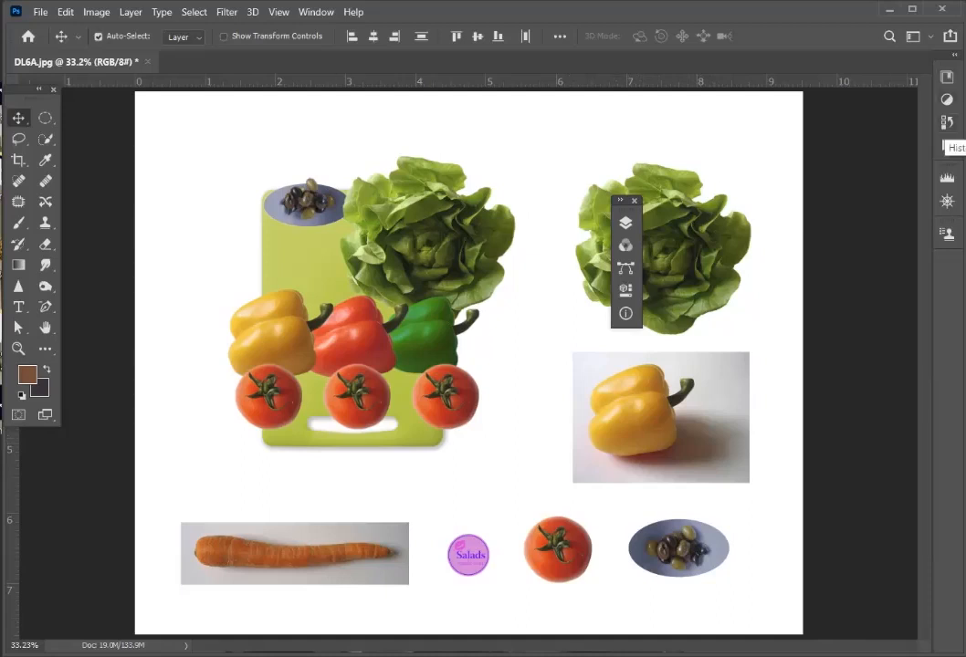
# - Expand the Layers panel and place it clear of the cutting board composition
pyautogui.click(625, 223)
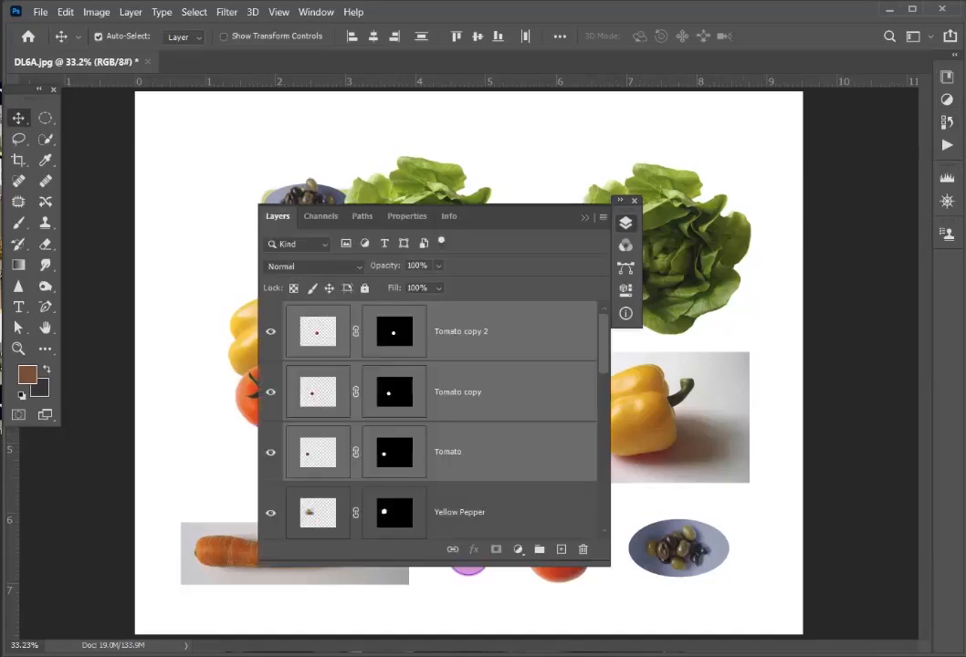
pyautogui.click(621, 200)
pyautogui.moveTo(621, 188); pyautogui.dragTo(843, 116)
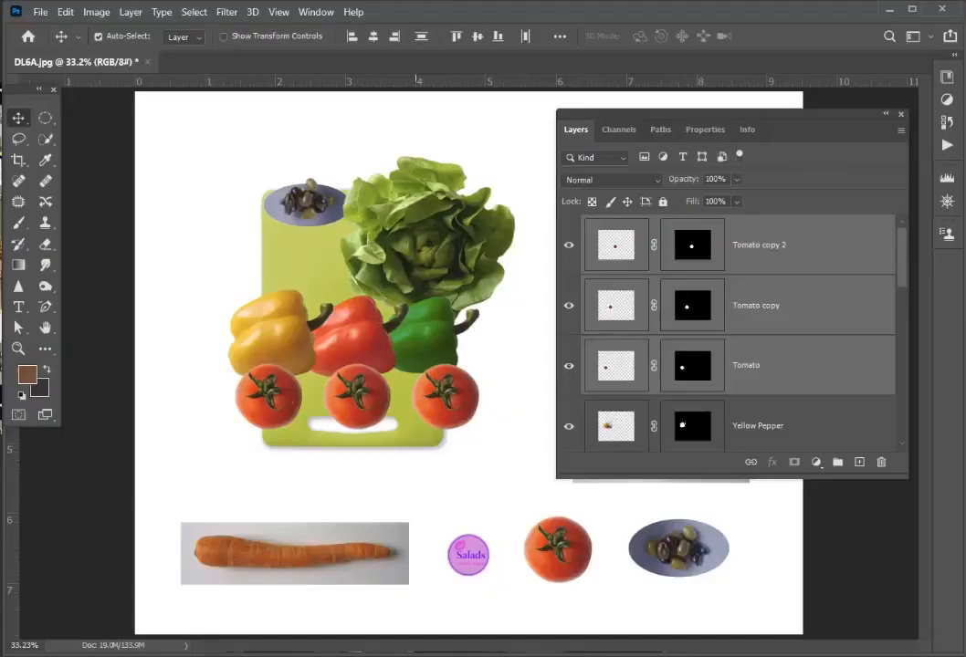
# - Load the masks of all three tomato layers as one combined selection and add a new empty layer above them
pyautogui.click(99, 37)
pyautogui.click(99, 36)
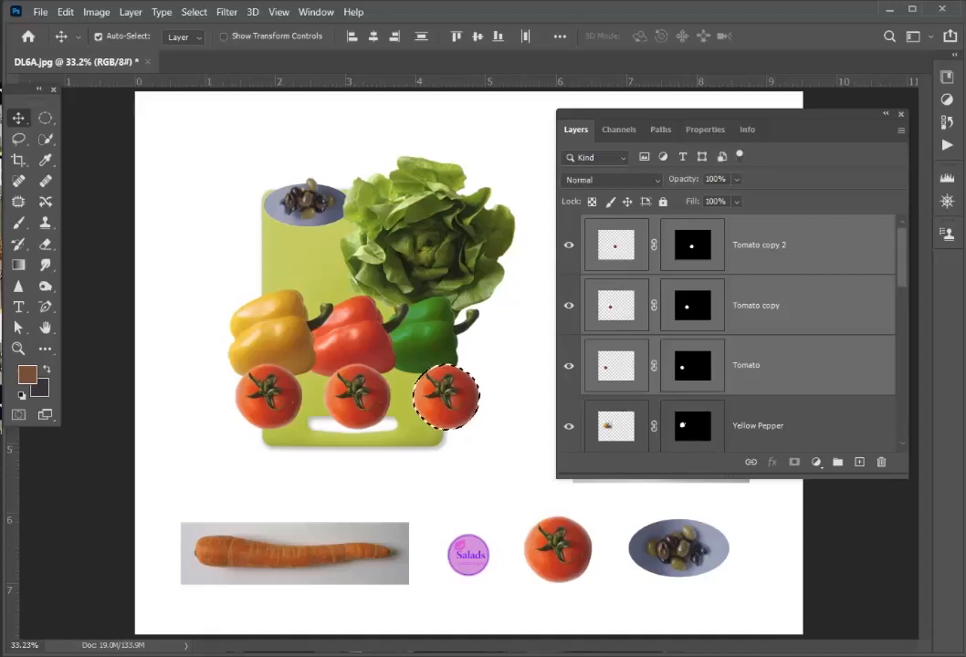
pyautogui.click(99, 37)
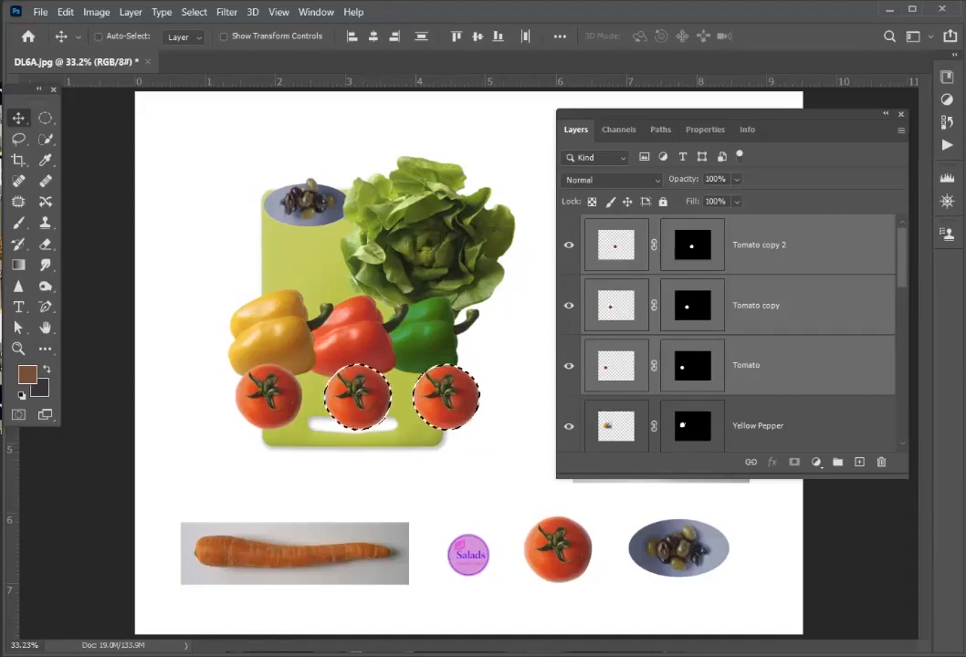
pyautogui.keyDown('ctrl'); pyautogui.keyDown('shift'); pyautogui.click(683, 367); pyautogui.keyUp('shift'); pyautogui.keyUp('ctrl')
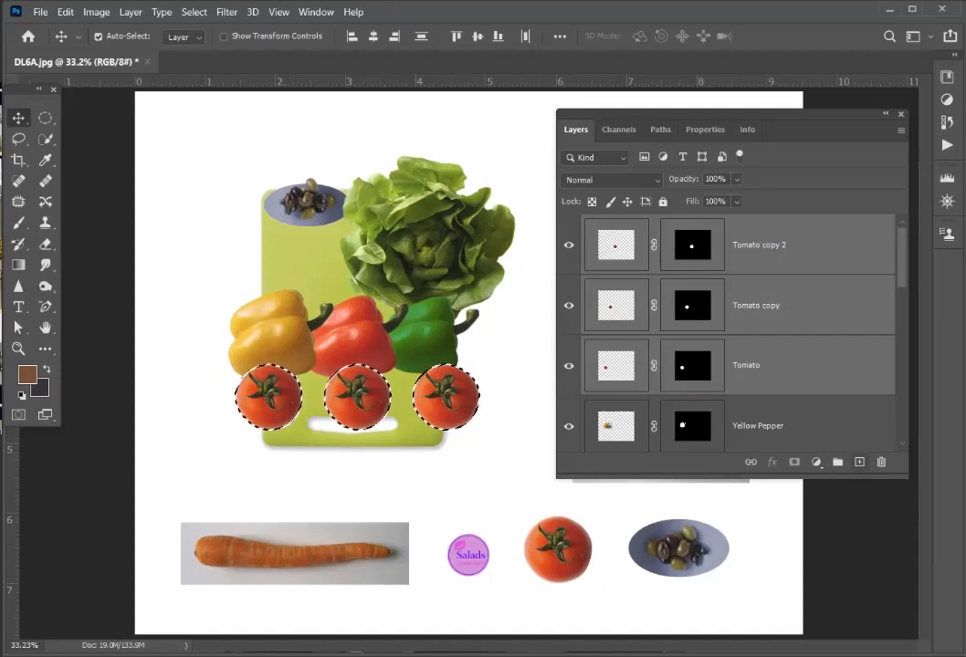
pyautogui.hotkey('ctrl', 'shift', 'alt', 'n')
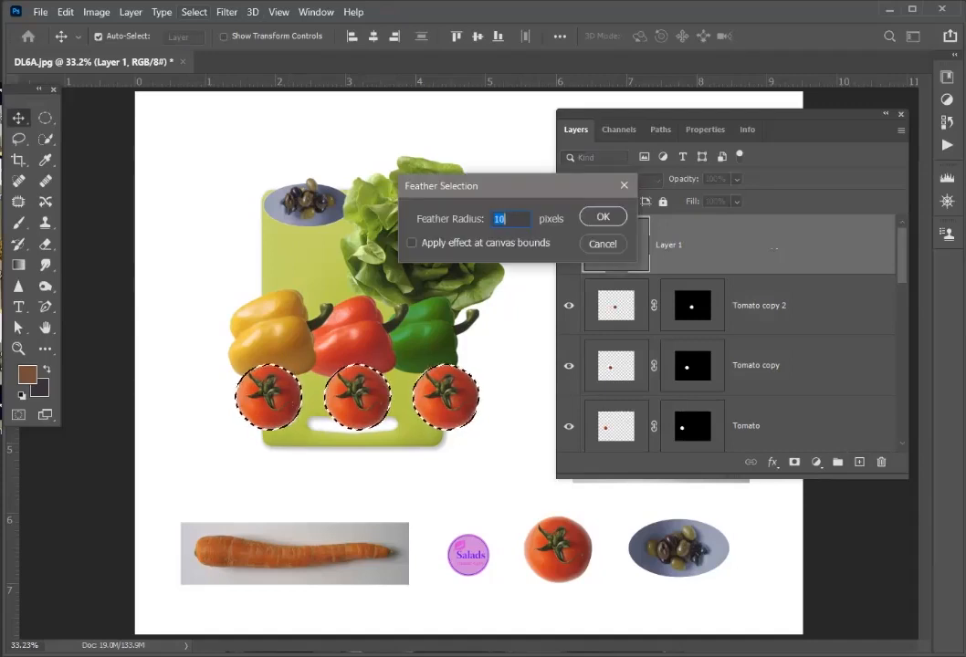
# - Feather the combined tomato selection by 20 pixels
pyautogui.moveTo(418, 183); pyautogui.dragTo(264, 131)
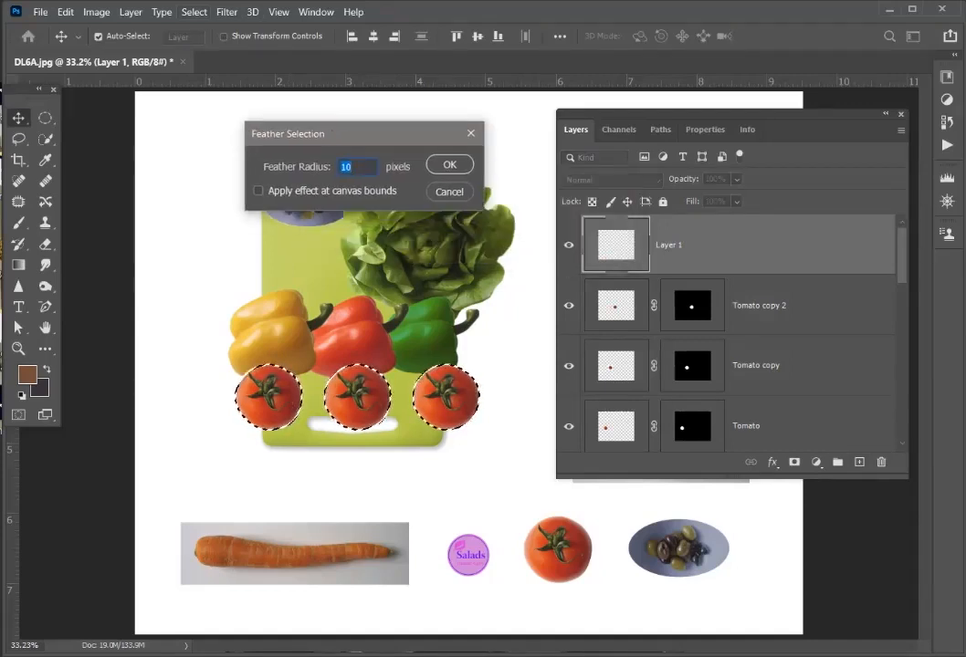
pyautogui.write('20')
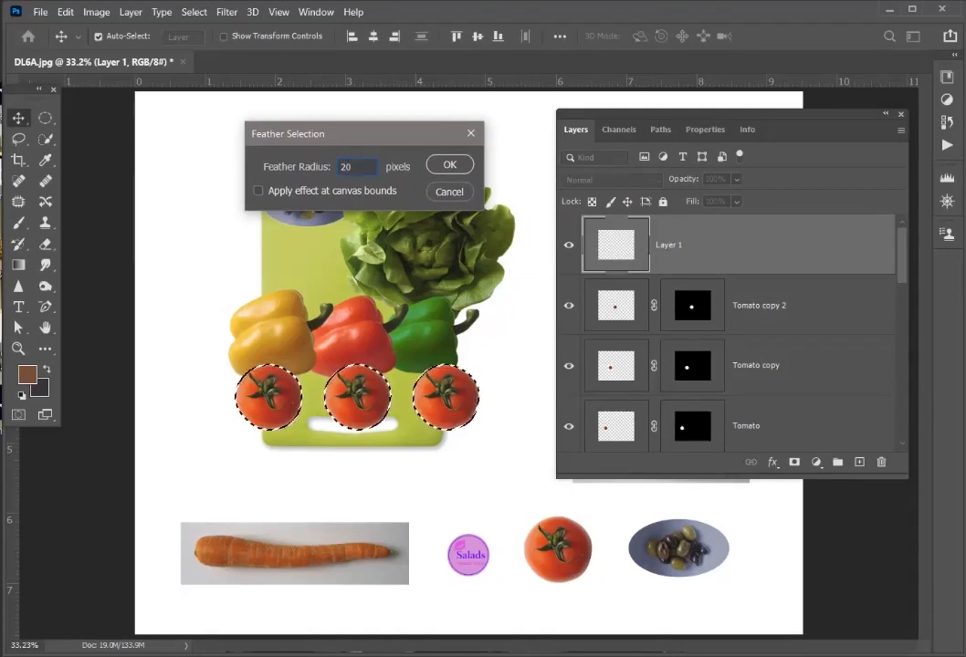
pyautogui.press('Return')
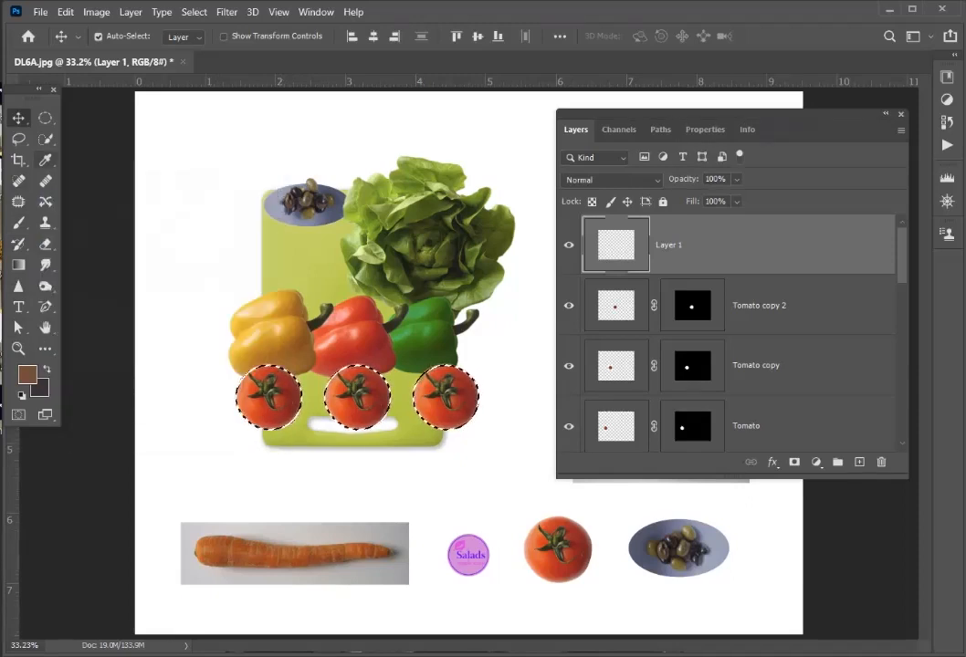
# - Sample the cutting board's green as the foreground color and change its hue to 249°
pyautogui.click(45, 159)
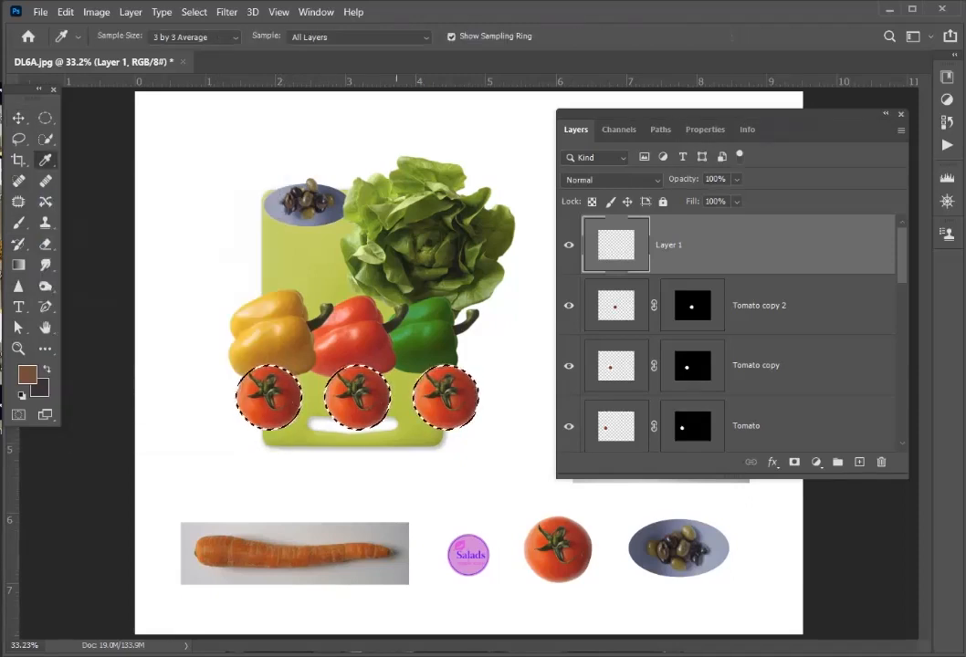
pyautogui.click(397, 386)
pyautogui.click(27, 376)
pyautogui.moveTo(79, 70); pyautogui.dragTo(224, 80)
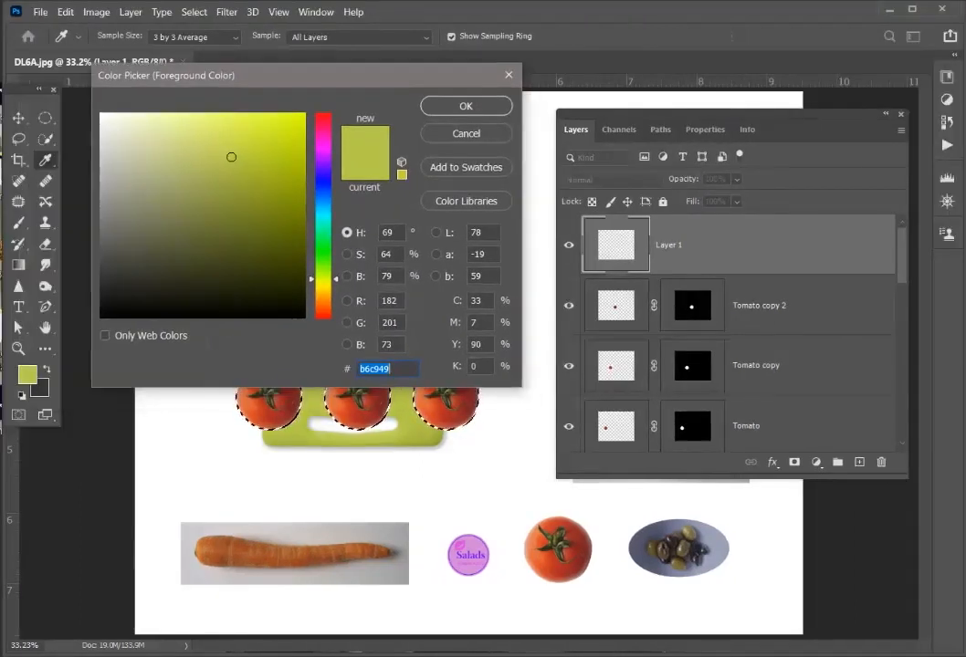
pyautogui.press('Tab')
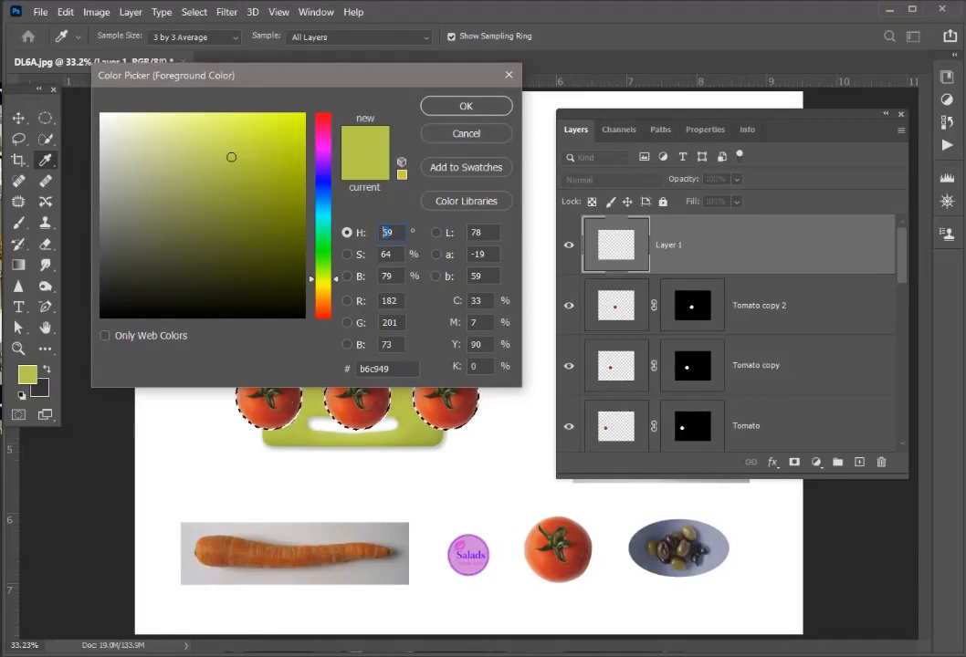
pyautogui.write('249')
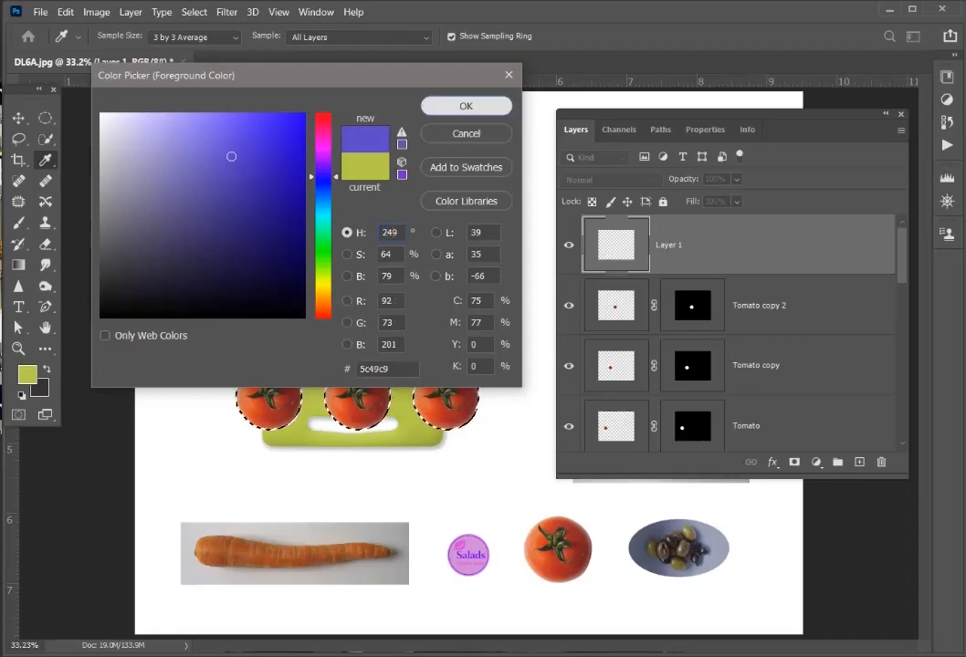
pyautogui.click(465, 106)
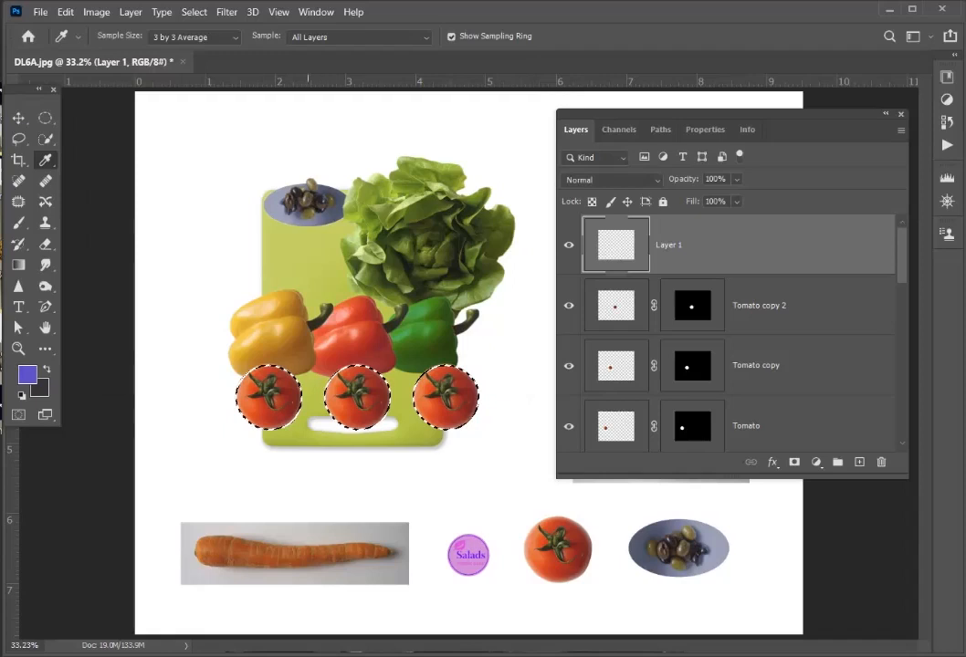
# - Apply another 20-pixel feather to the tomato selection
pyautogui.press('v')
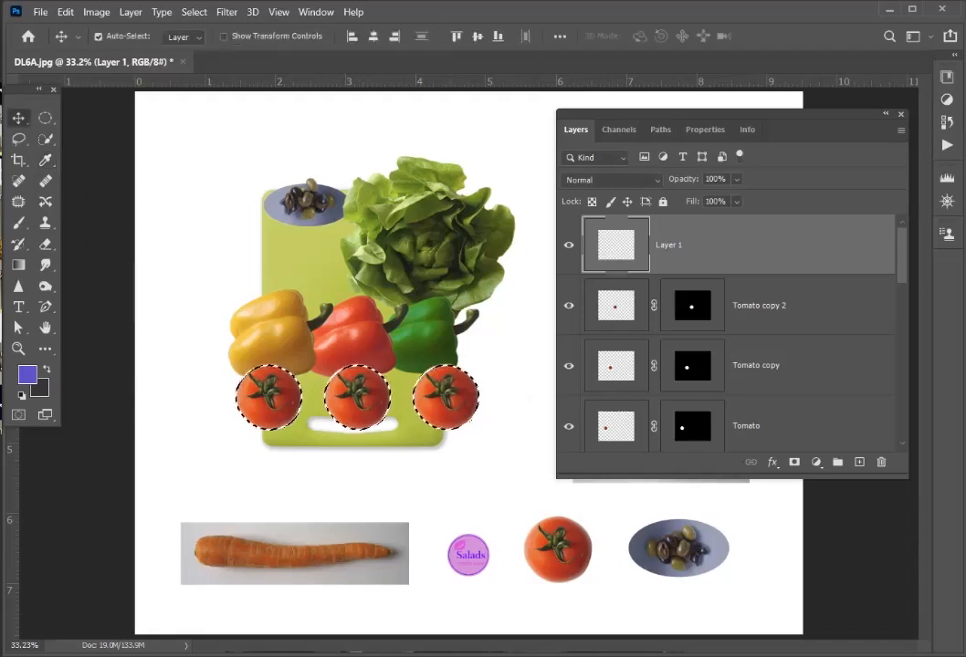
pyautogui.hotkey('shift', 'F6')
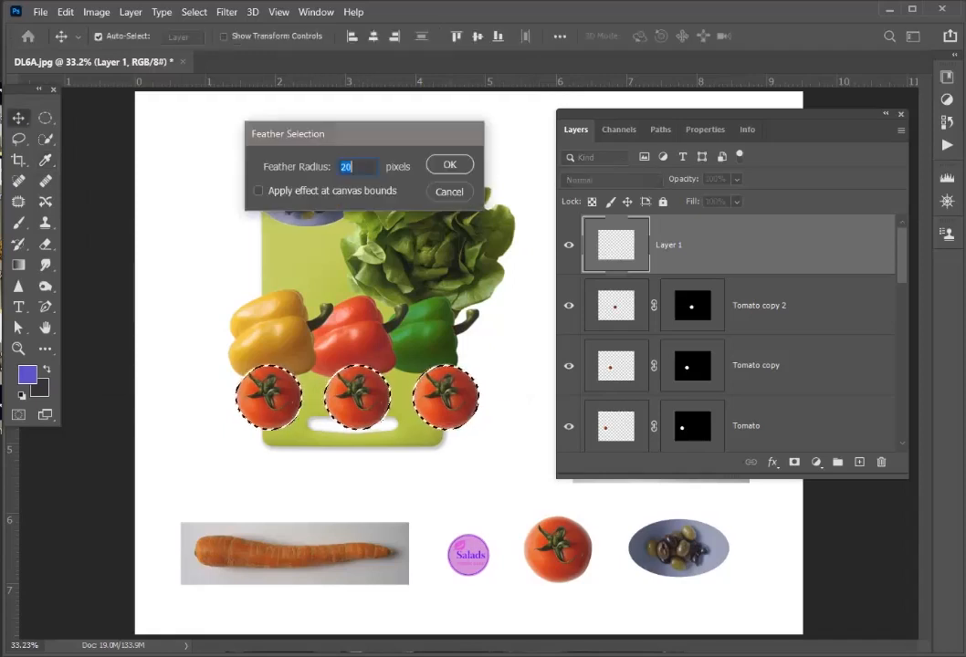
pyautogui.press('Return')
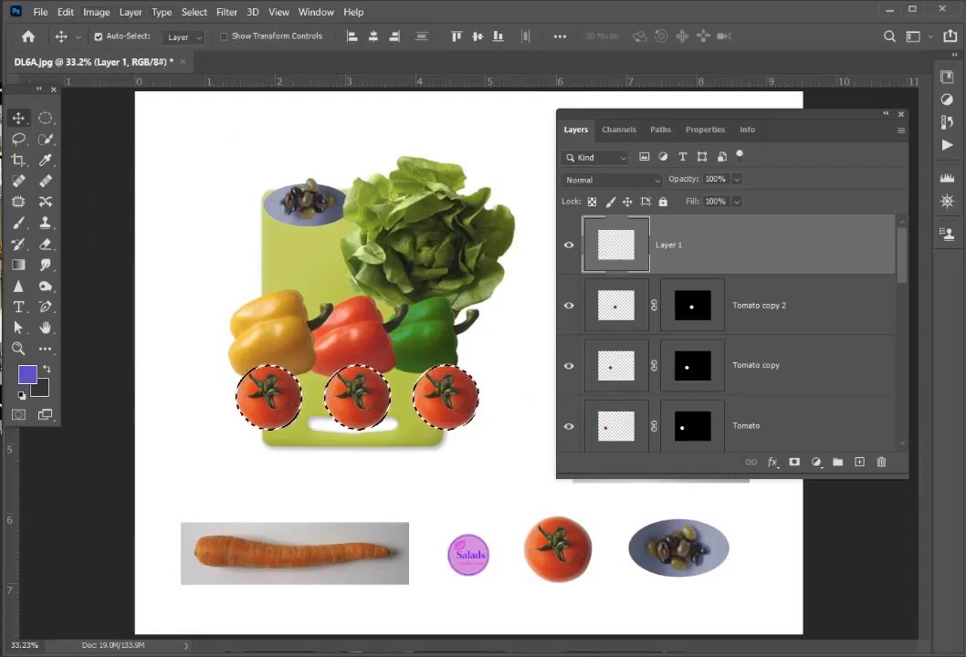
pyautogui.hotkey('shift', 'F5')
pyautogui.click(443, 135)
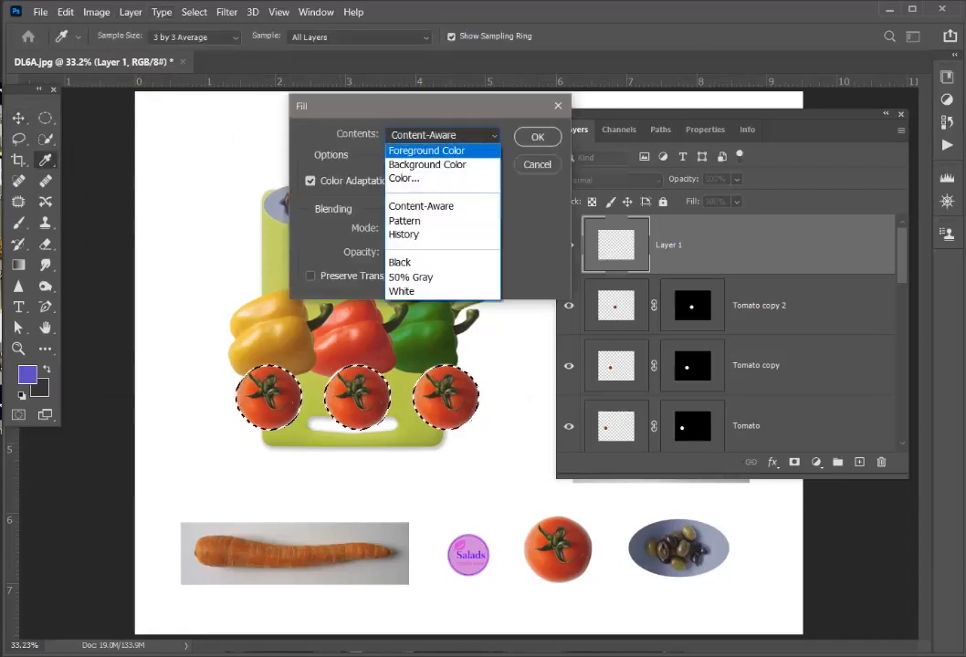
pyautogui.click(426, 150)
pyautogui.press('Return')
pyautogui.click(65, 12)
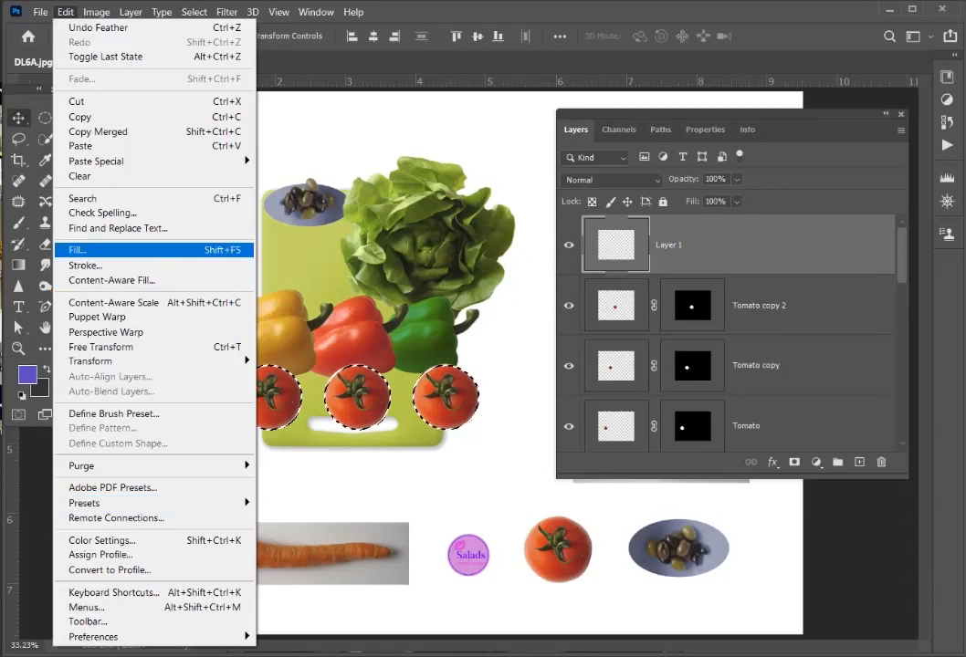
pyautogui.press('Escape')
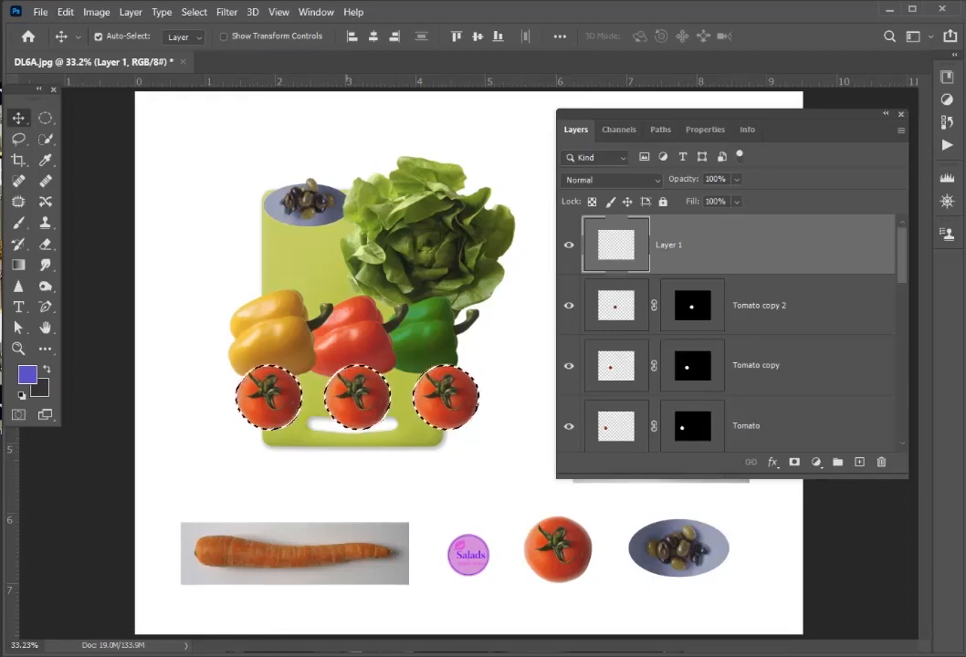
# - Fill the feathered tomato selection on the new layer with the blue-violet foreground color
pyautogui.hotkey('alt', 'BackSpace')
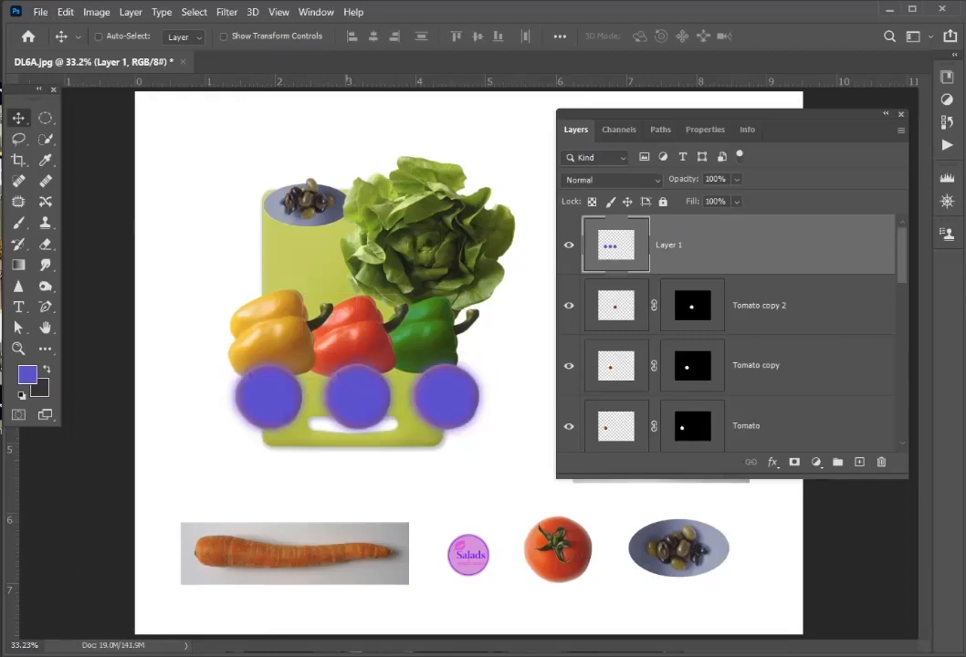
# - Clear the selection, shift Layer 1's blue-violet shapes slightly right and down from the tomatoes, and set its blend mode to Multiply
pyautogui.click(97, 37)
pyautogui.moveTo(267, 398); pyautogui.dragTo(293, 398)
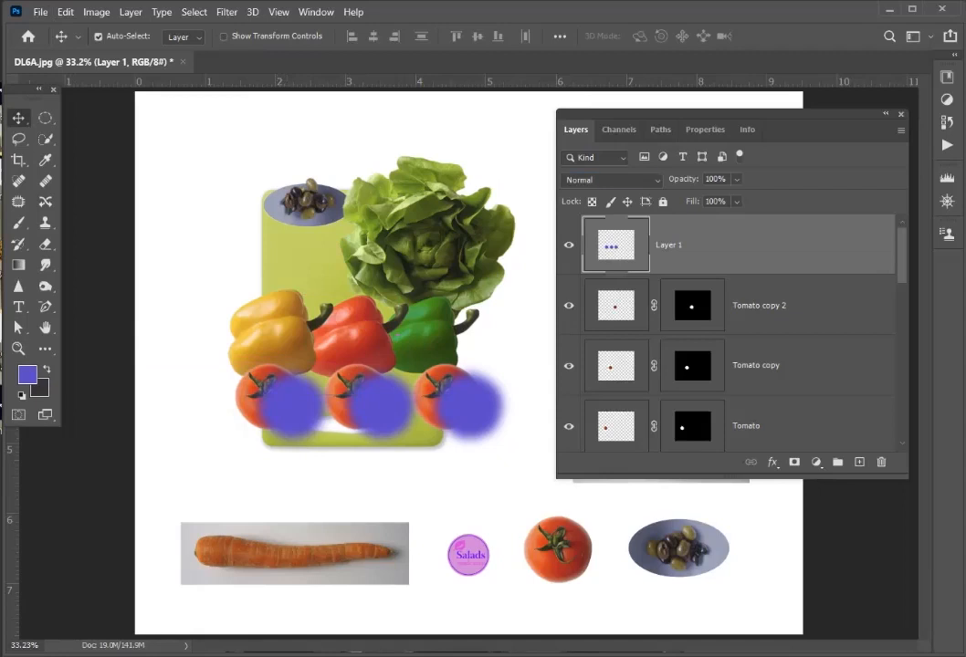
pyautogui.click(610, 180)
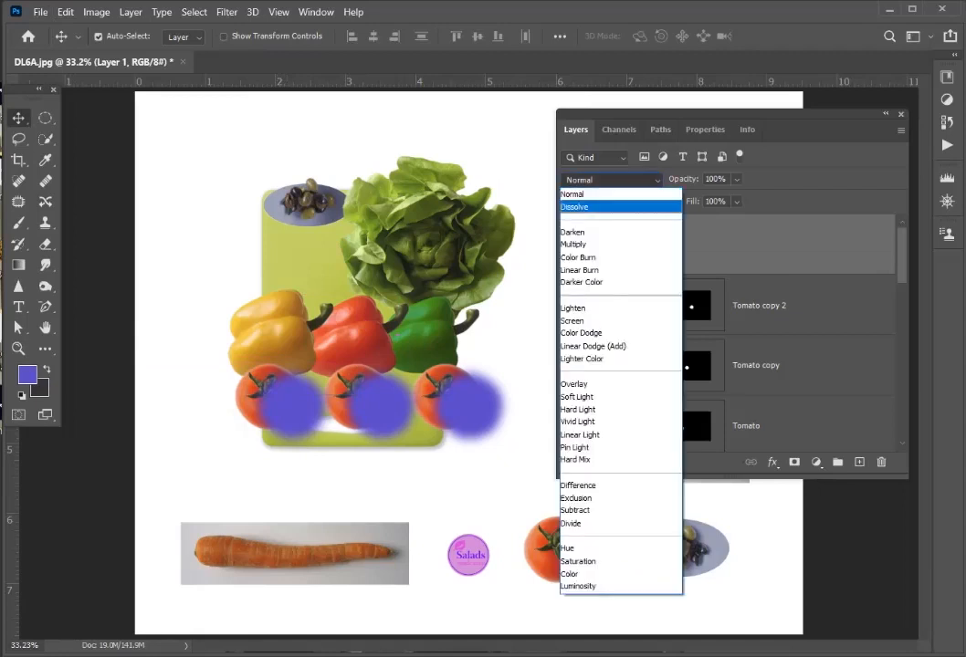
pyautogui.click(585, 245)
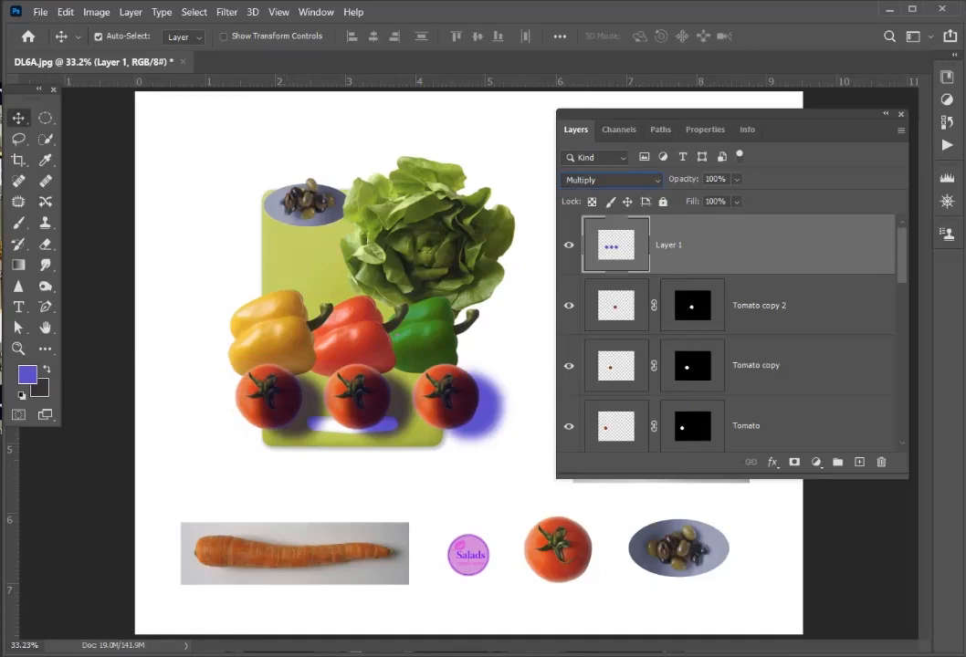
# - Lower Layer 1's opacity to 59% and move the layer directly beneath the Yellow Pepper layer
pyautogui.click(736, 180)
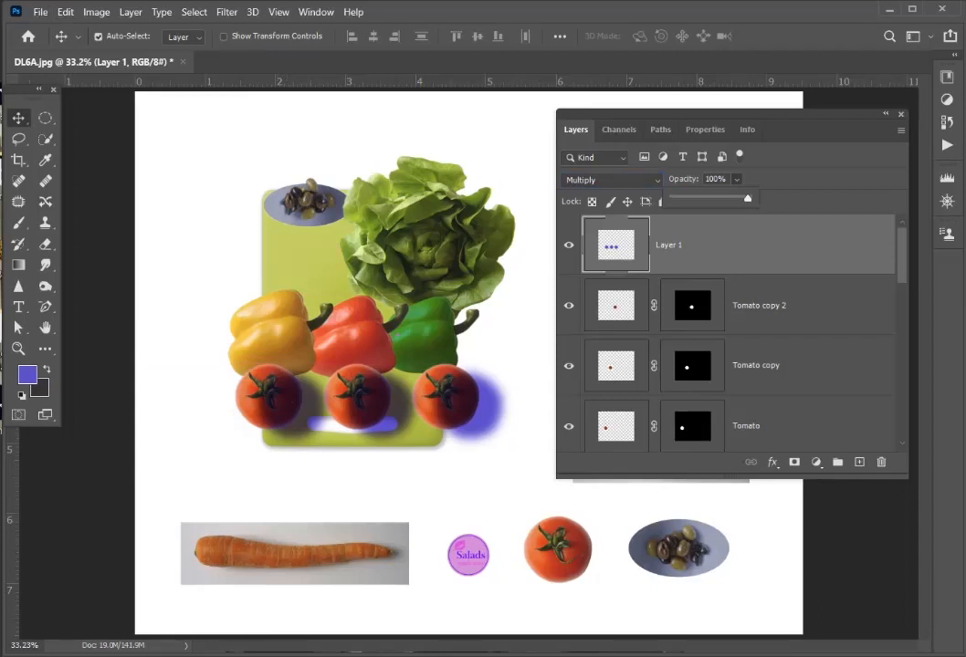
pyautogui.moveTo(748, 197); pyautogui.dragTo(718, 198)
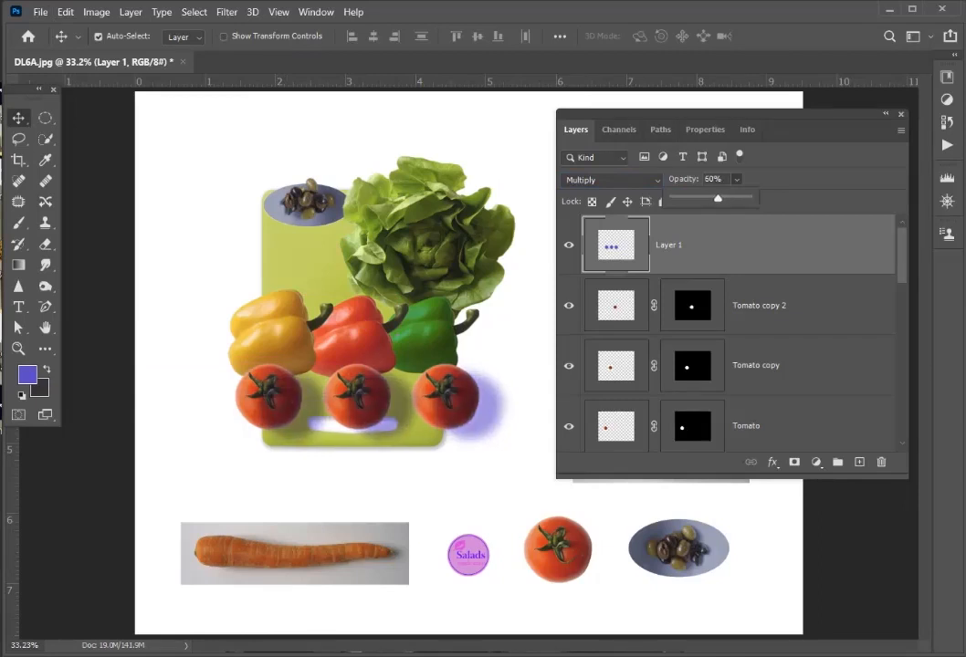
pyautogui.moveTo(617, 245); pyautogui.dragTo(614, 430)
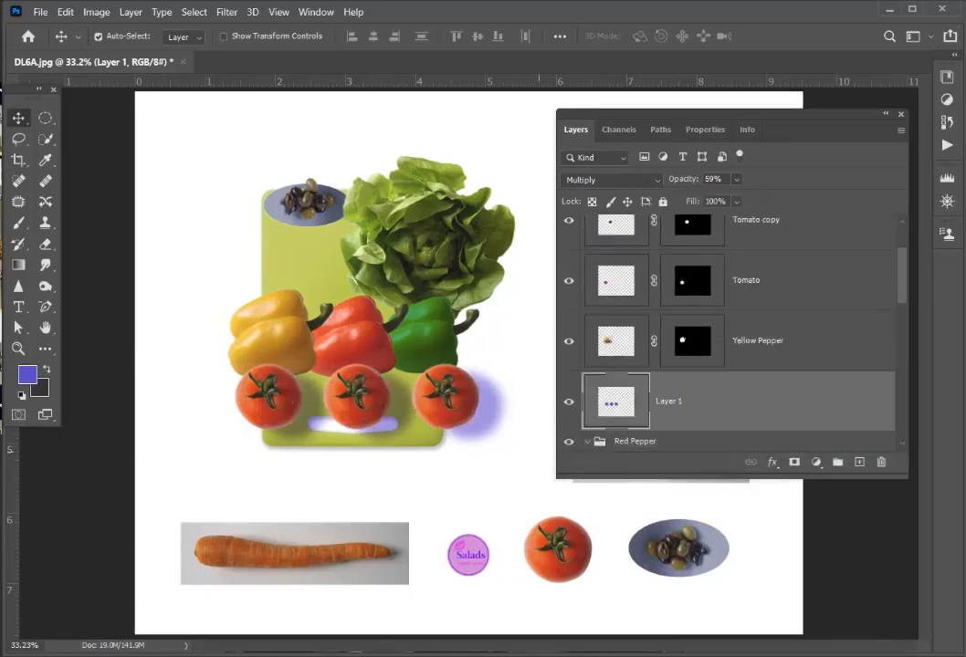
pyautogui.hotkey('ctrl', 't')
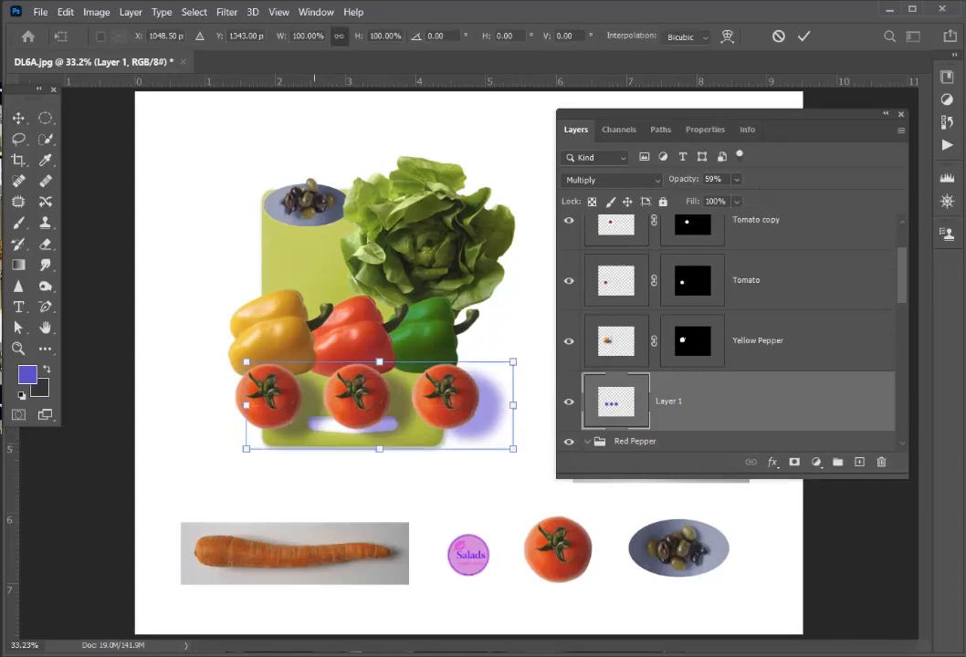
pyautogui.moveTo(379, 362); pyautogui.dragTo(380, 367)
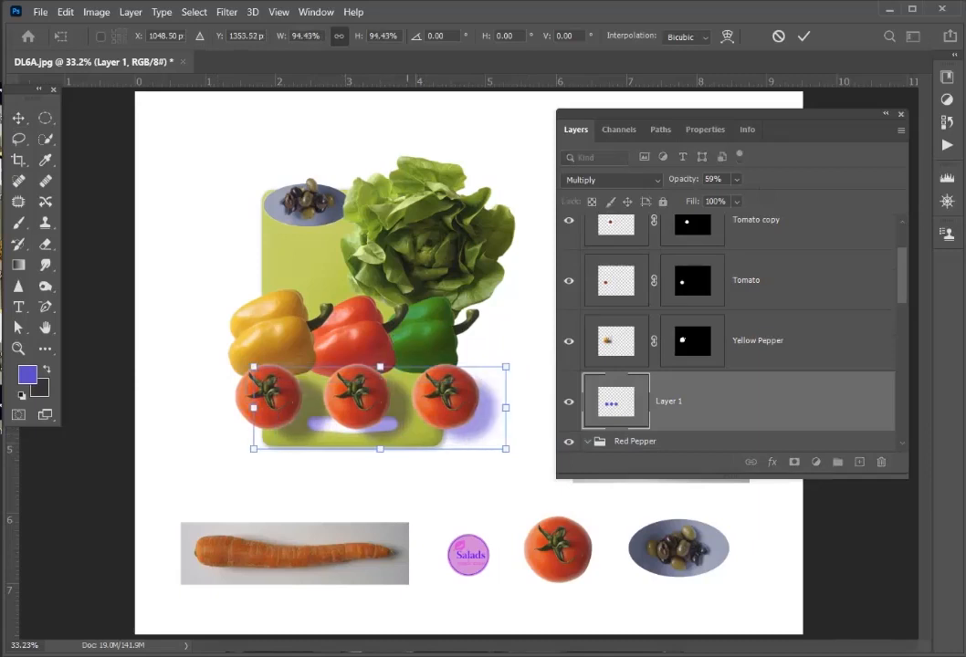
pyautogui.hotkey('ctrl', 'z')
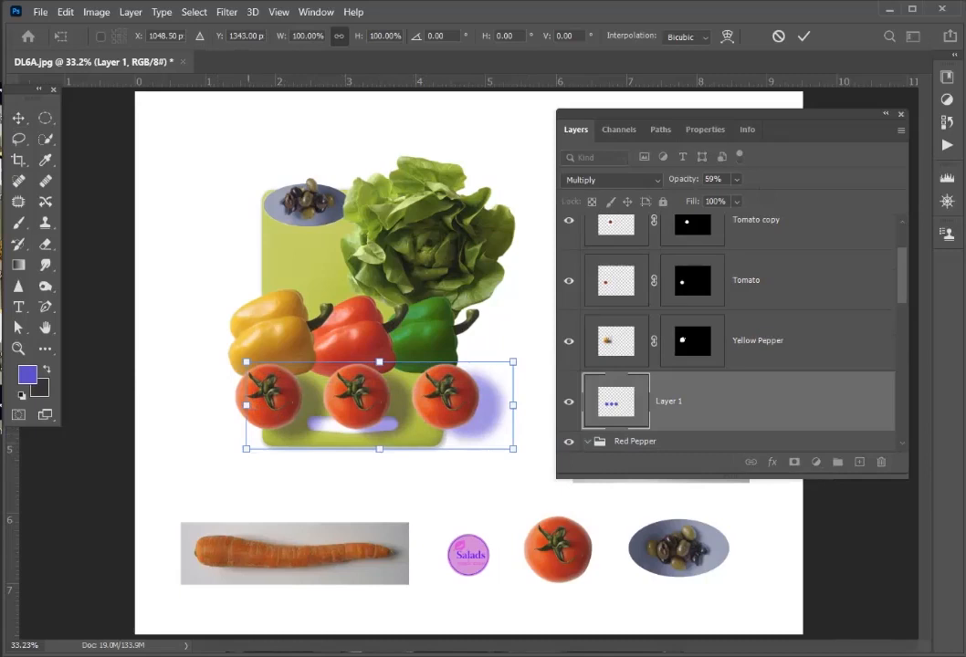
pyautogui.moveTo(247, 361); pyautogui.dragTo(215, 351)
pyautogui.moveTo(366, 353)
pyautogui.mouseDown()
pyautogui.moveTo(368, 402)
pyautogui.moveTo(359, 346)
pyautogui.moveTo(365, 401)
pyautogui.moveTo(364, 362)
pyautogui.mouseUp()
pyautogui.moveTo(218, 363); pyautogui.dragTo(228, 334)
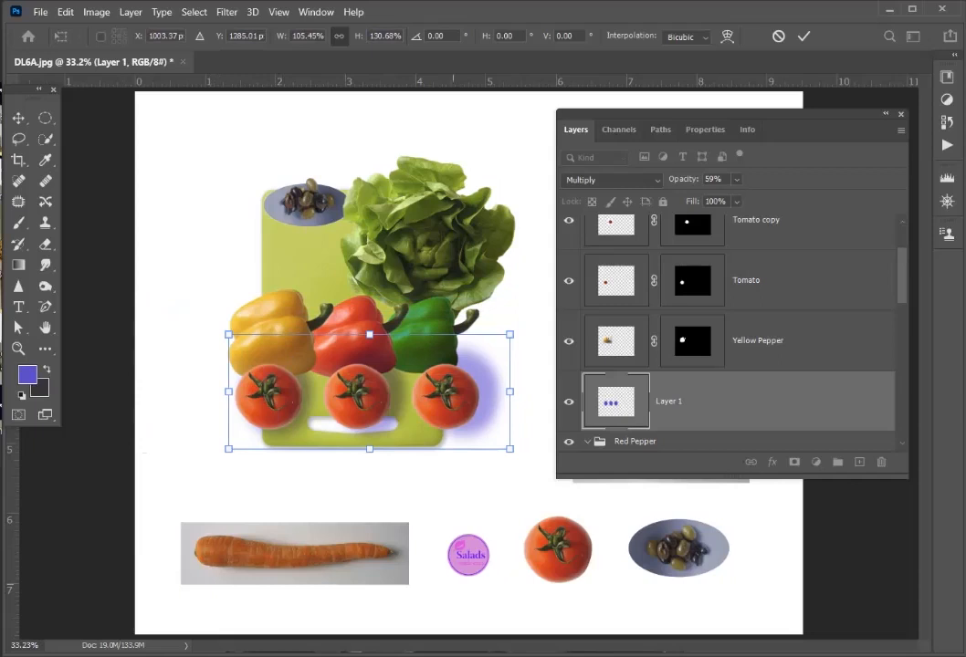
pyautogui.press('Return')
# - Flatten the tomato shadow to 55.56% of its height and widen its lower edge in perspective
pyautogui.hotkey('ctrl', 't')
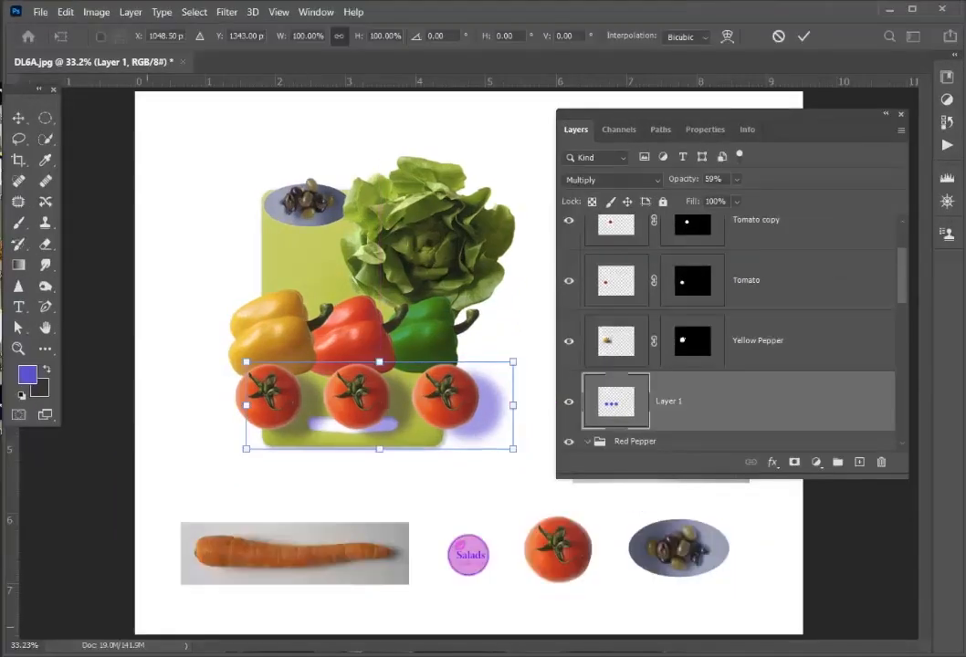
pyautogui.moveTo(379, 363); pyautogui.dragTo(379, 401)
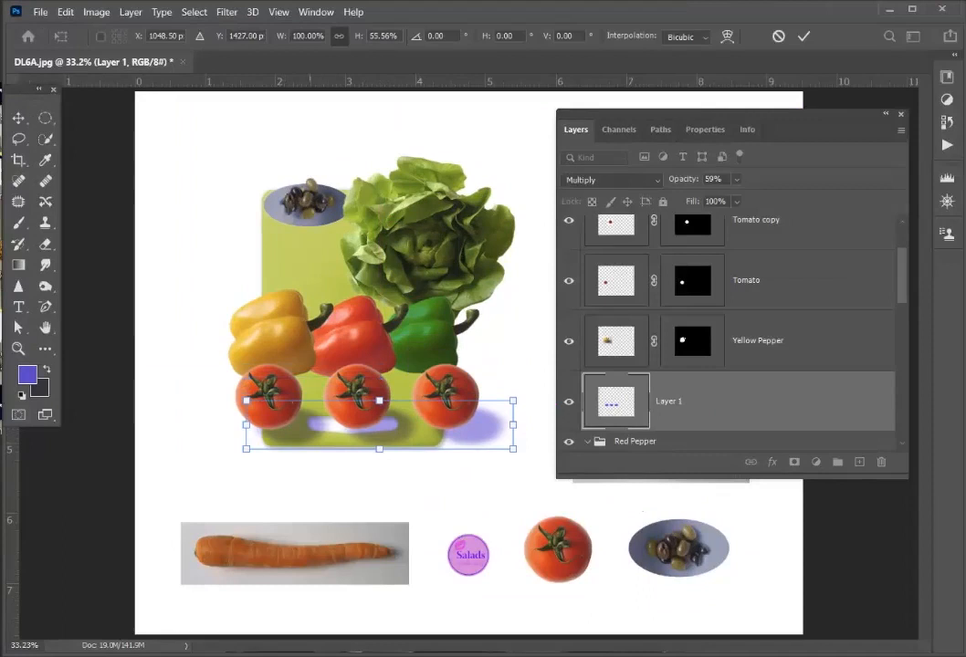
pyautogui.rightClick(304, 420)
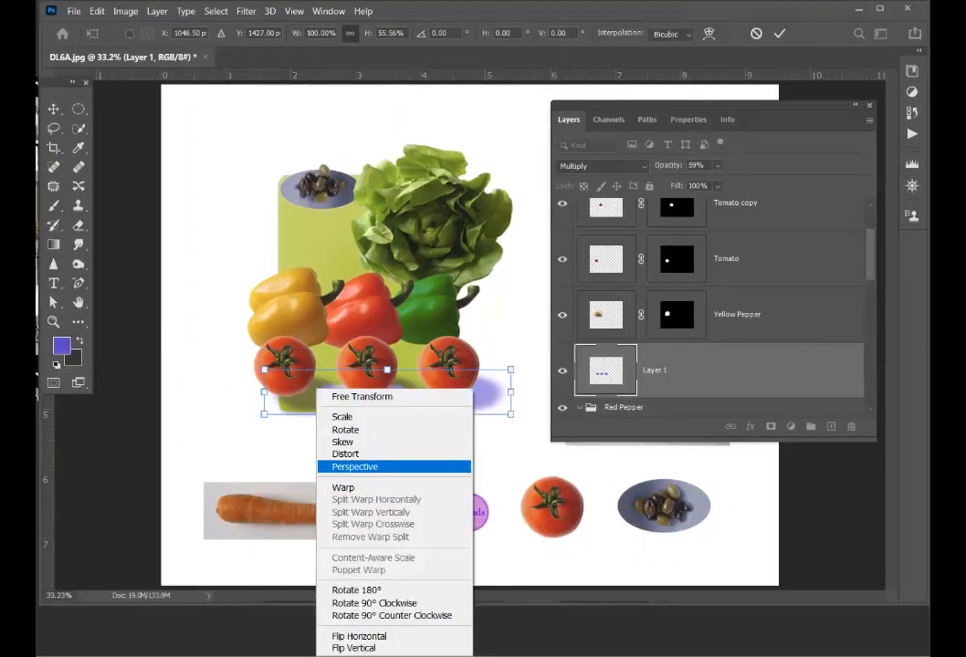
pyautogui.click(355, 466)
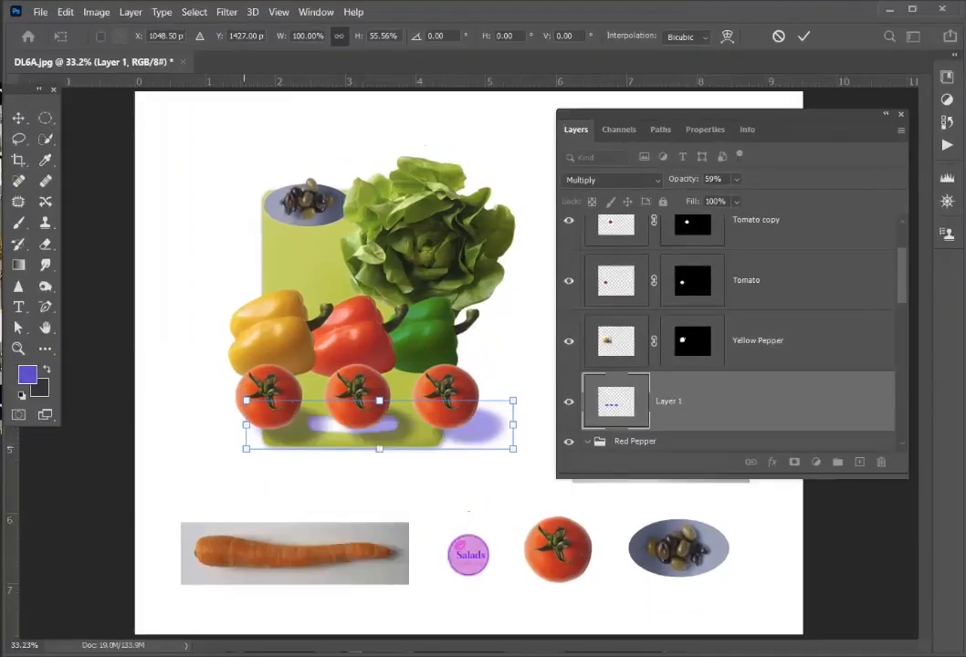
pyautogui.moveTo(245, 448); pyautogui.dragTo(233, 448)
pyautogui.moveTo(239, 425); pyautogui.dragTo(237, 425)
pyautogui.moveTo(301, 394); pyautogui.dragTo(297, 388)
# - Resize the shadow to 105.36% width and 58.74% height, position it at the tomatoes' bases, and apply the transformation
pyautogui.rightClick(403, 424)
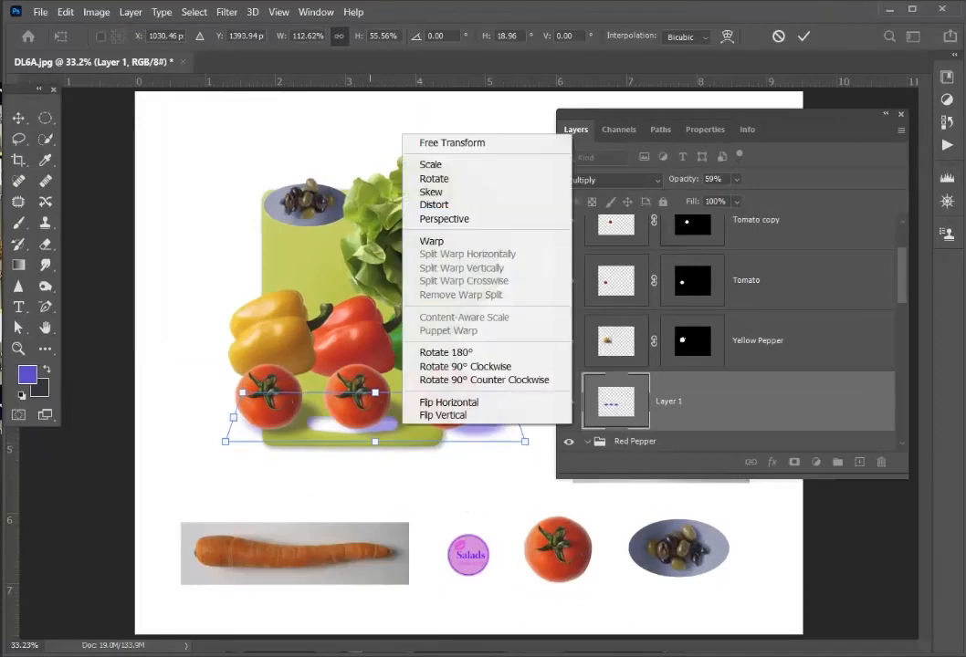
pyautogui.click(452, 143)
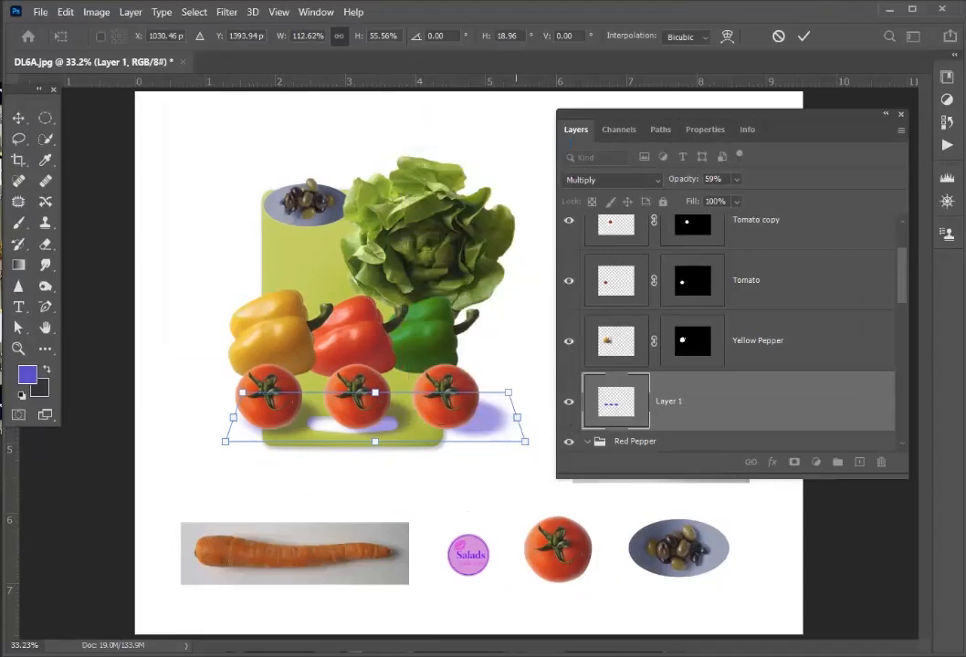
pyautogui.moveTo(518, 417); pyautogui.dragTo(496, 419)
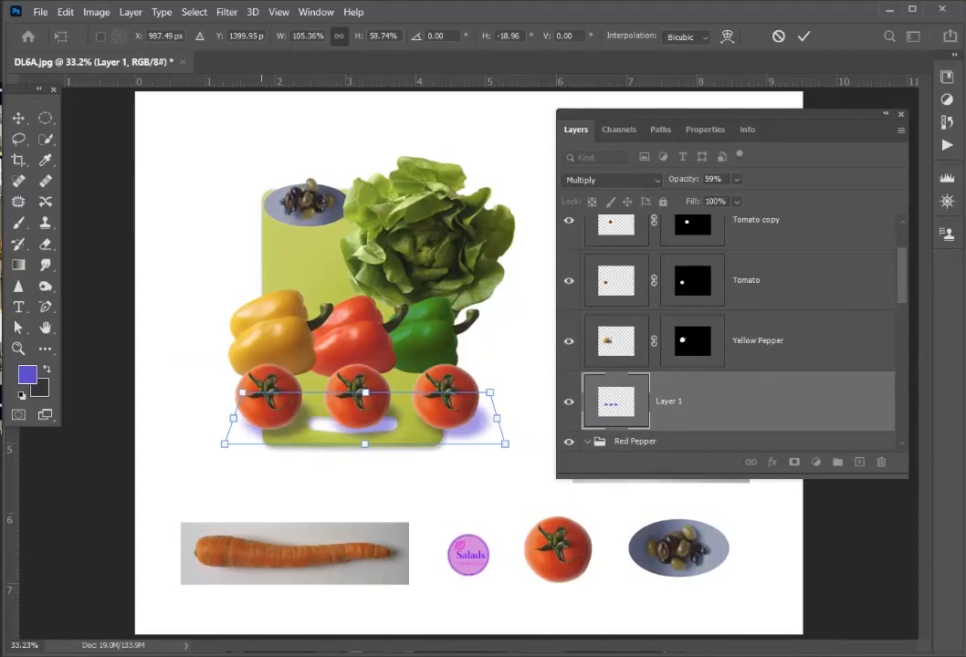
pyautogui.moveTo(366, 394); pyautogui.dragTo(370, 389)
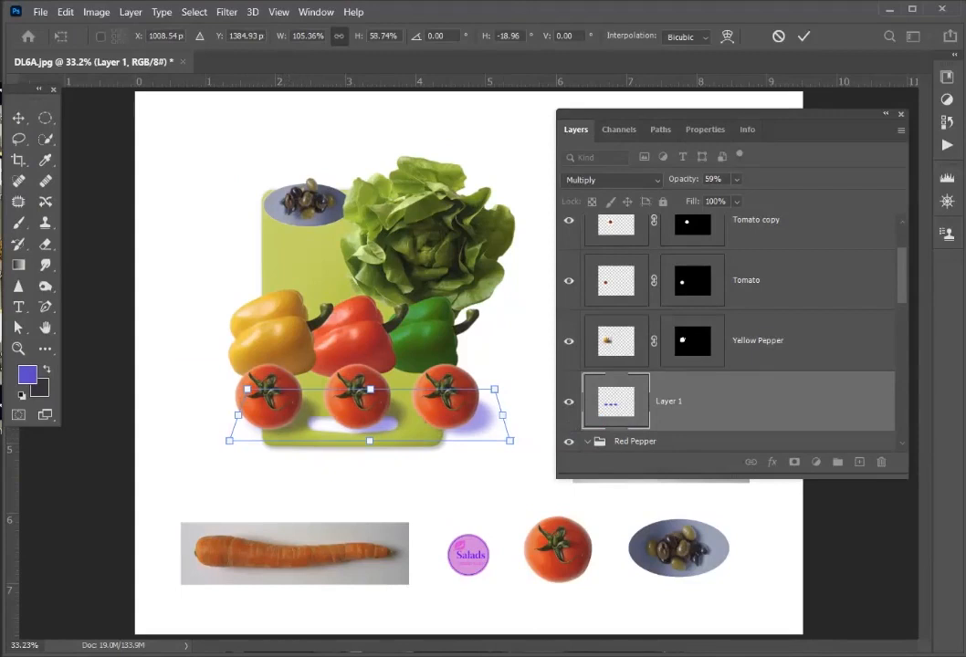
pyautogui.click(886, 114)
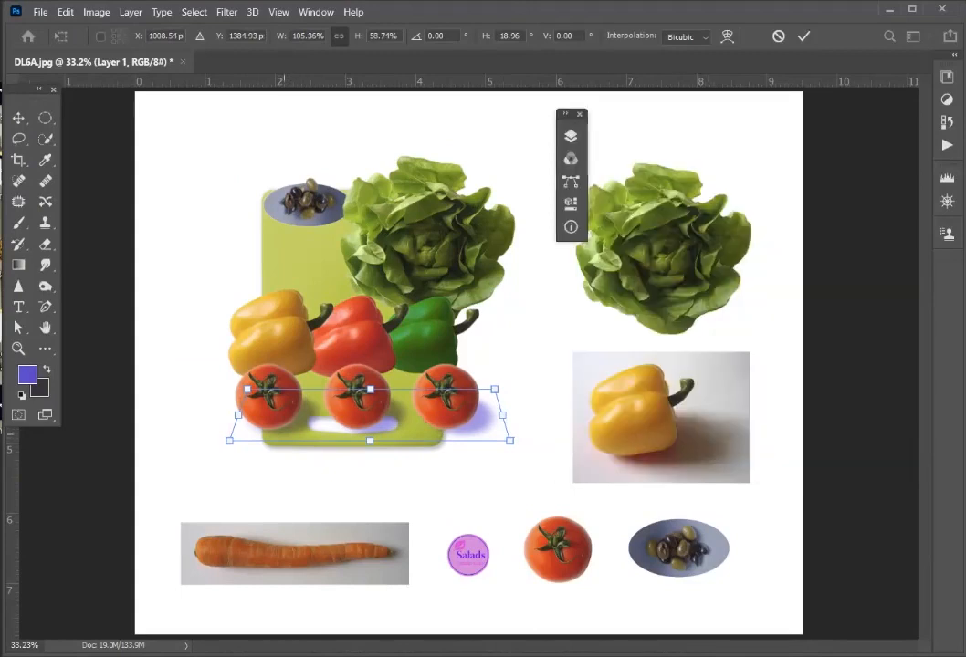
pyautogui.moveTo(370, 390); pyautogui.dragTo(375, 390)
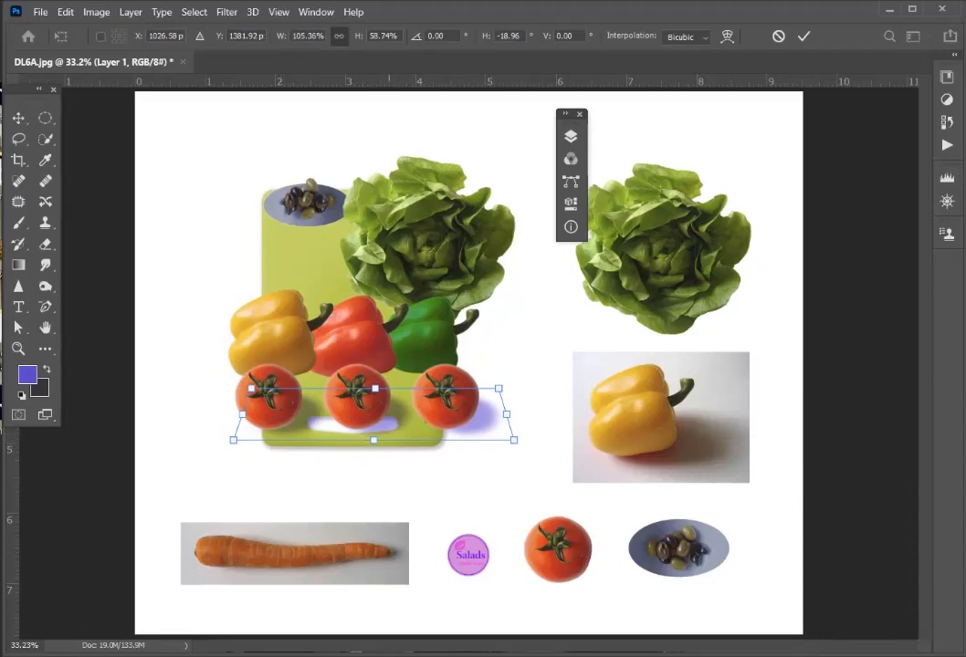
pyautogui.press('Return')
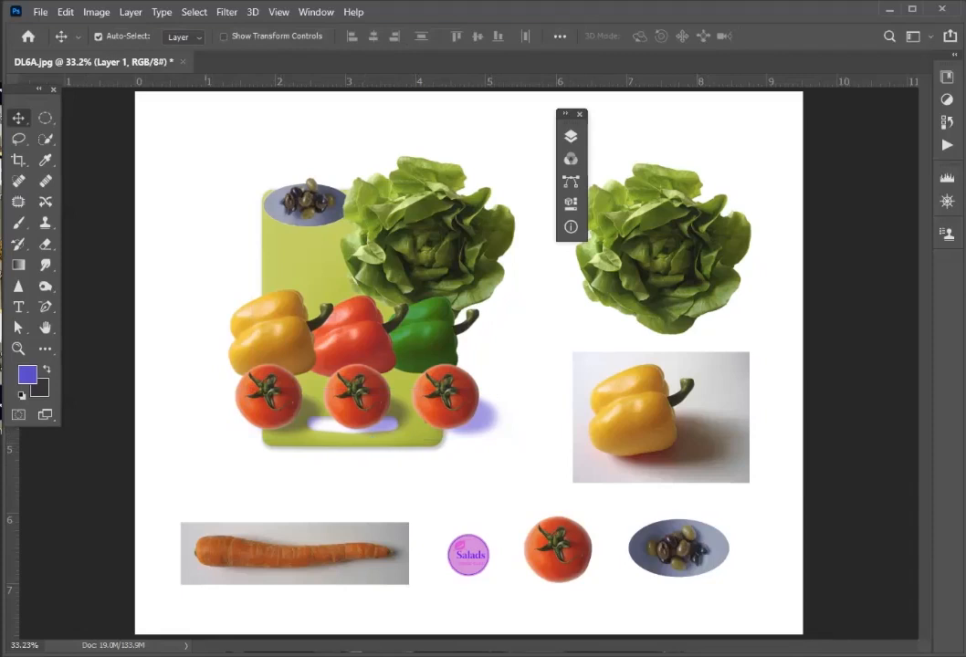
# - Move the shadow layer, Layer 1, up one level to sit between the Tomato and Yellow Pepper layers
pyautogui.click(571, 136)
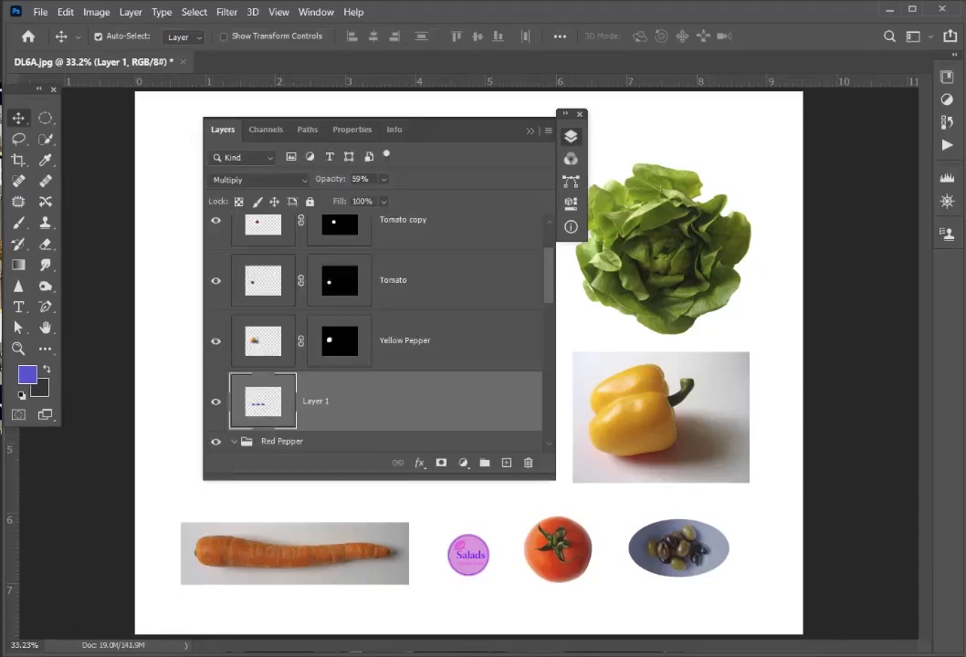
pyautogui.scroll(1, 375, 333)
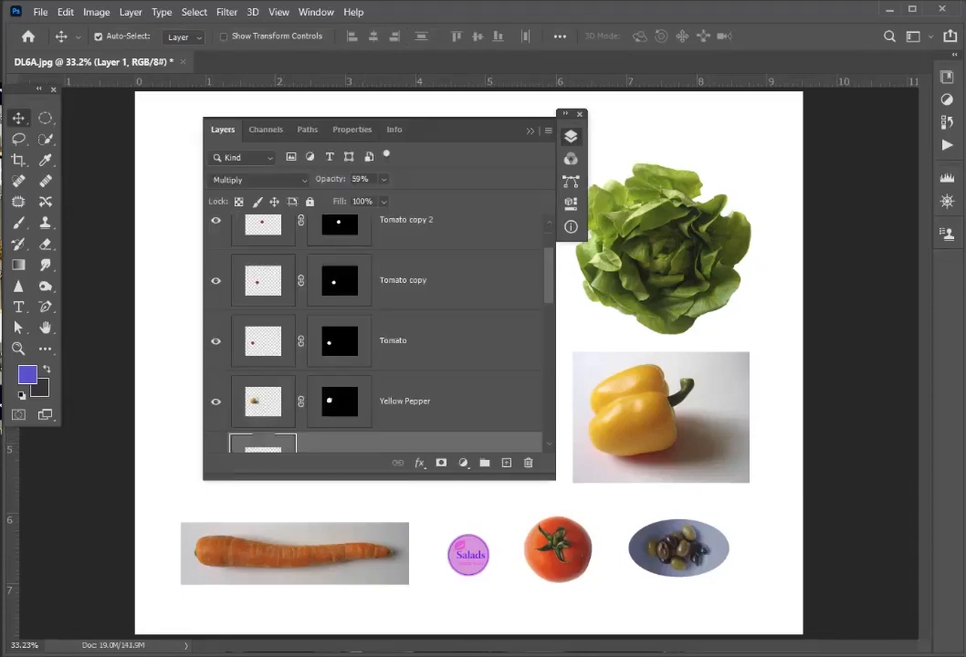
pyautogui.hotkey('ctrl', ']')
pyautogui.scroll(1, 374, 334)
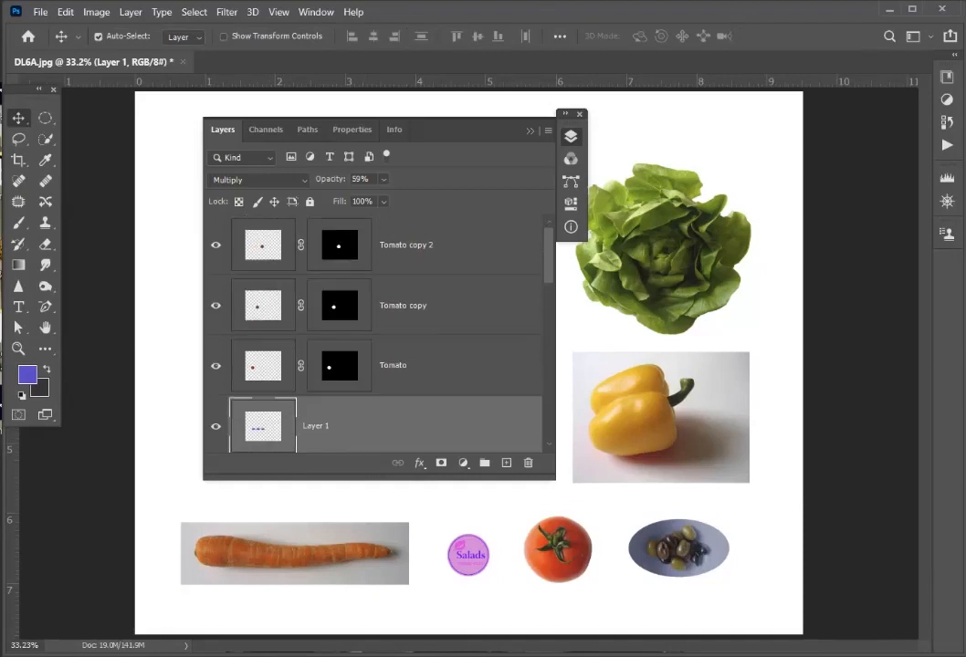
# - Group the three tomato layers together with Layer 1
pyautogui.keyDown('shift'); pyautogui.click(406, 244); pyautogui.keyUp('shift')
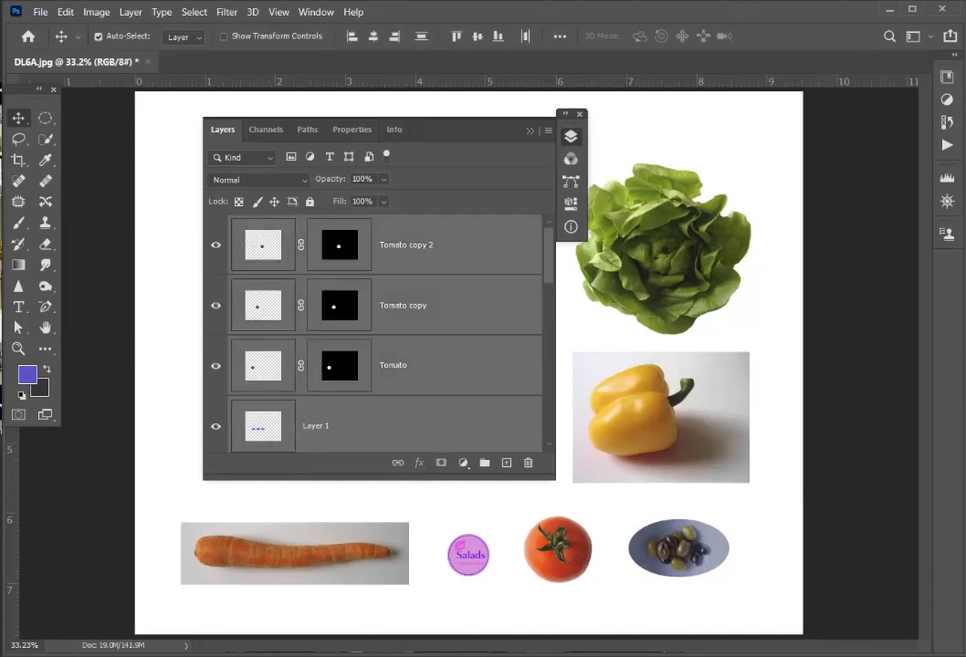
pyautogui.hotkey('ctrl', 'g')
pyautogui.click(97, 37)
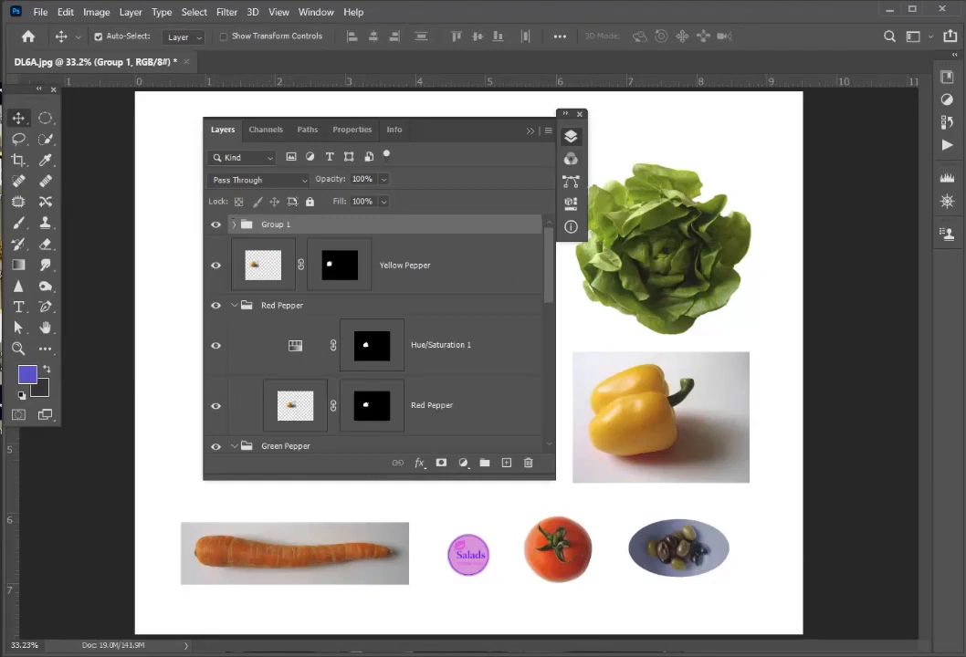
pyautogui.click(548, 130)
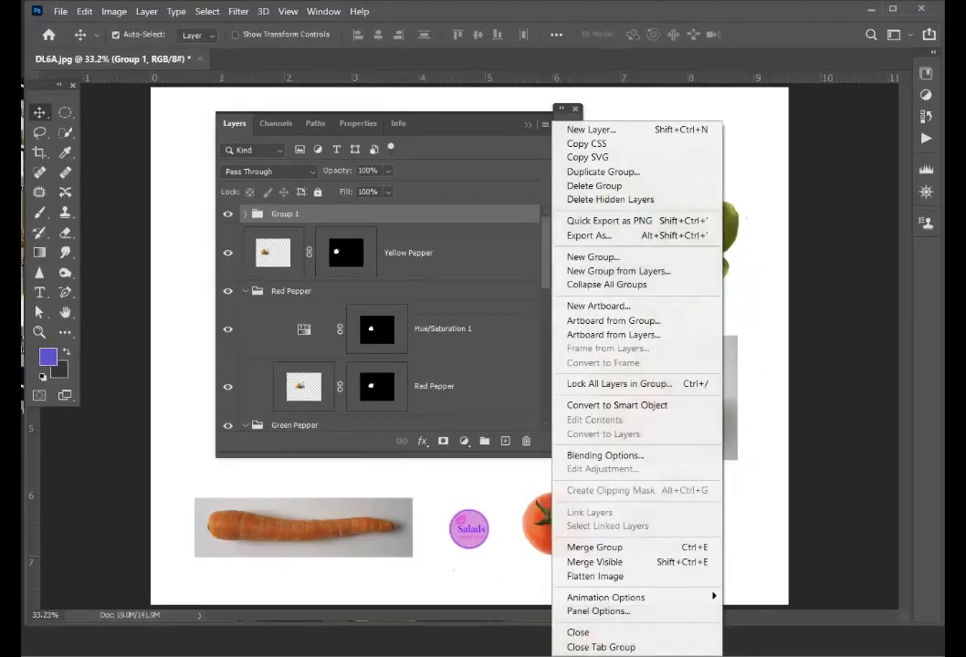
pyautogui.press('Escape')
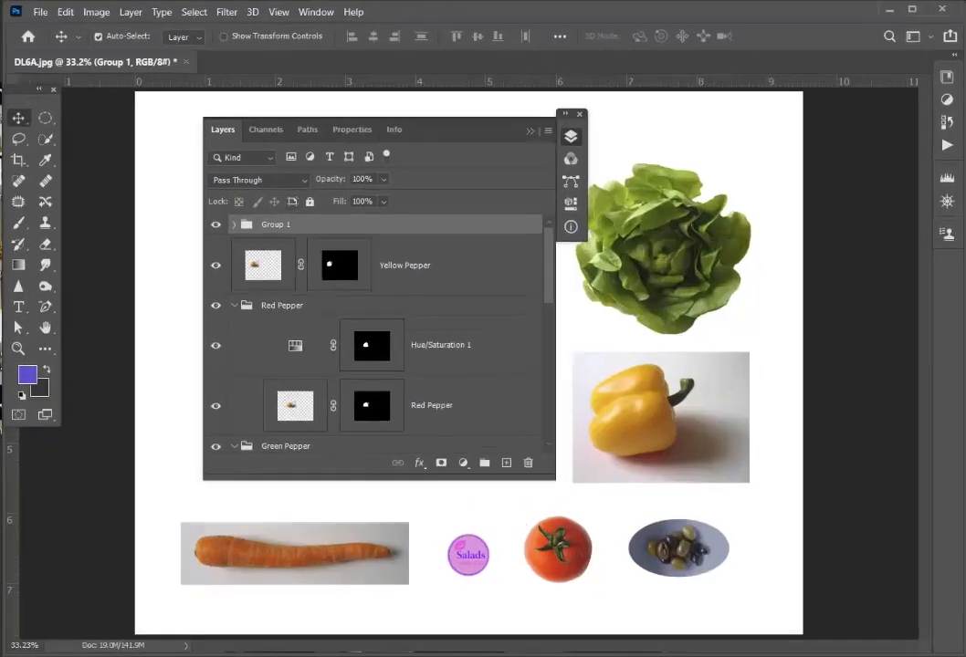
# - Rename the new layer group as Tomato Group
pyautogui.doubleClick(276, 224)
pyautogui.write('Group')
pyautogui.press('Home')
pyautogui.write('Tomato')
# - Select the three tomato layers and Layer 1 inside the group and link them together
pyautogui.click(406, 265)
pyautogui.hotkey('ctrl', 'alt', 'a')
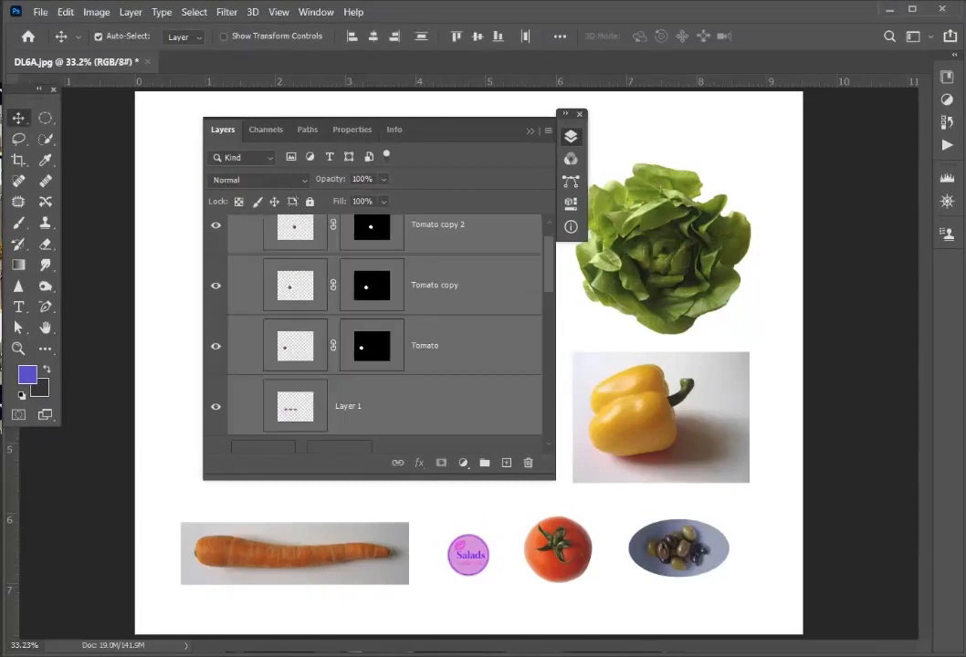
pyautogui.rightClick(453, 285)
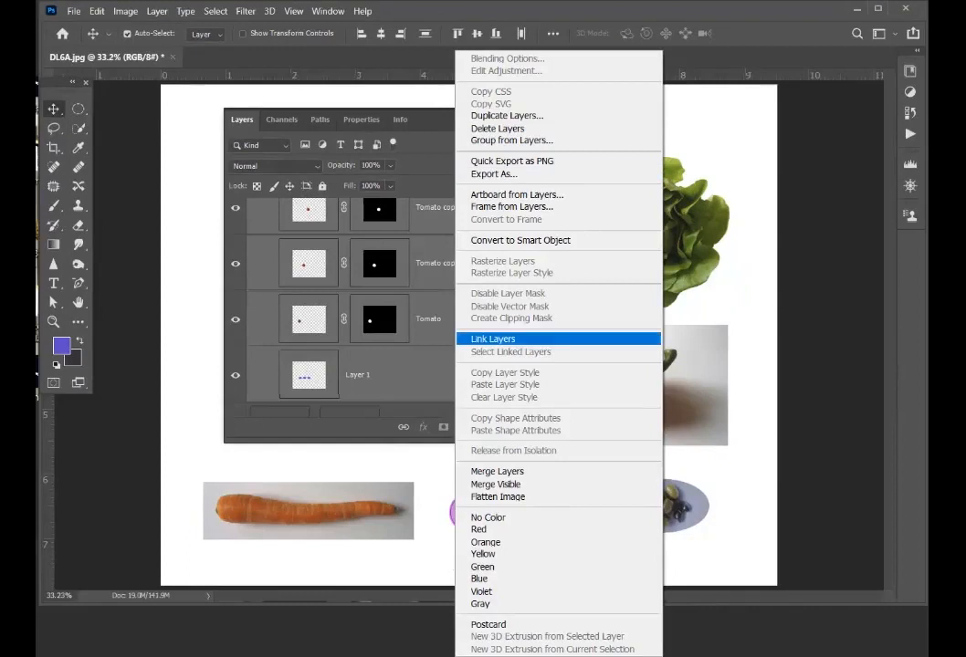
pyautogui.click(498, 339)
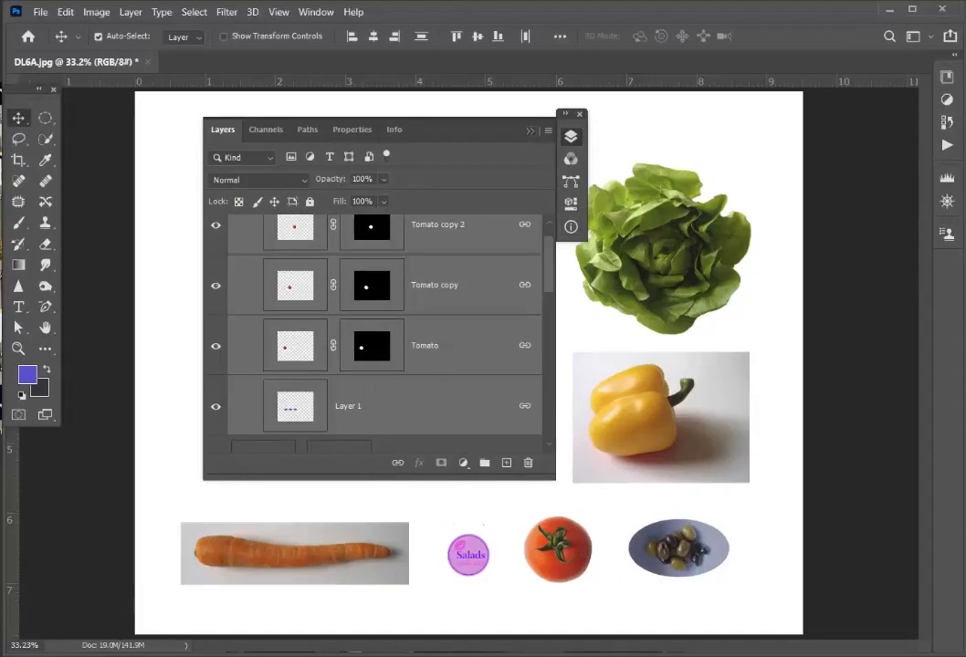
# - Enlarge the linked tomatoes and their shadow to about 107.89% and shift them up and left over the peppers' lower edges
pyautogui.click(530, 130)
pyautogui.moveTo(266, 366)
pyautogui.mouseDown()
pyautogui.moveTo(270, 355)
pyautogui.moveTo(265, 365)
pyautogui.moveTo(205, 349)
pyautogui.moveTo(258, 362)
pyautogui.mouseUp()
pyautogui.hotkey('ctrl', 't')
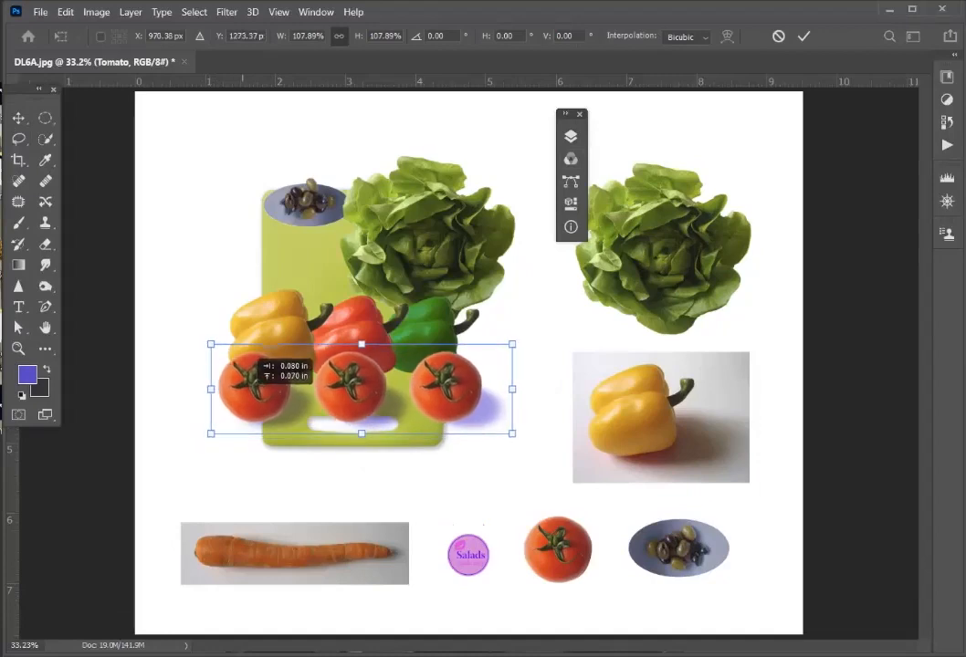